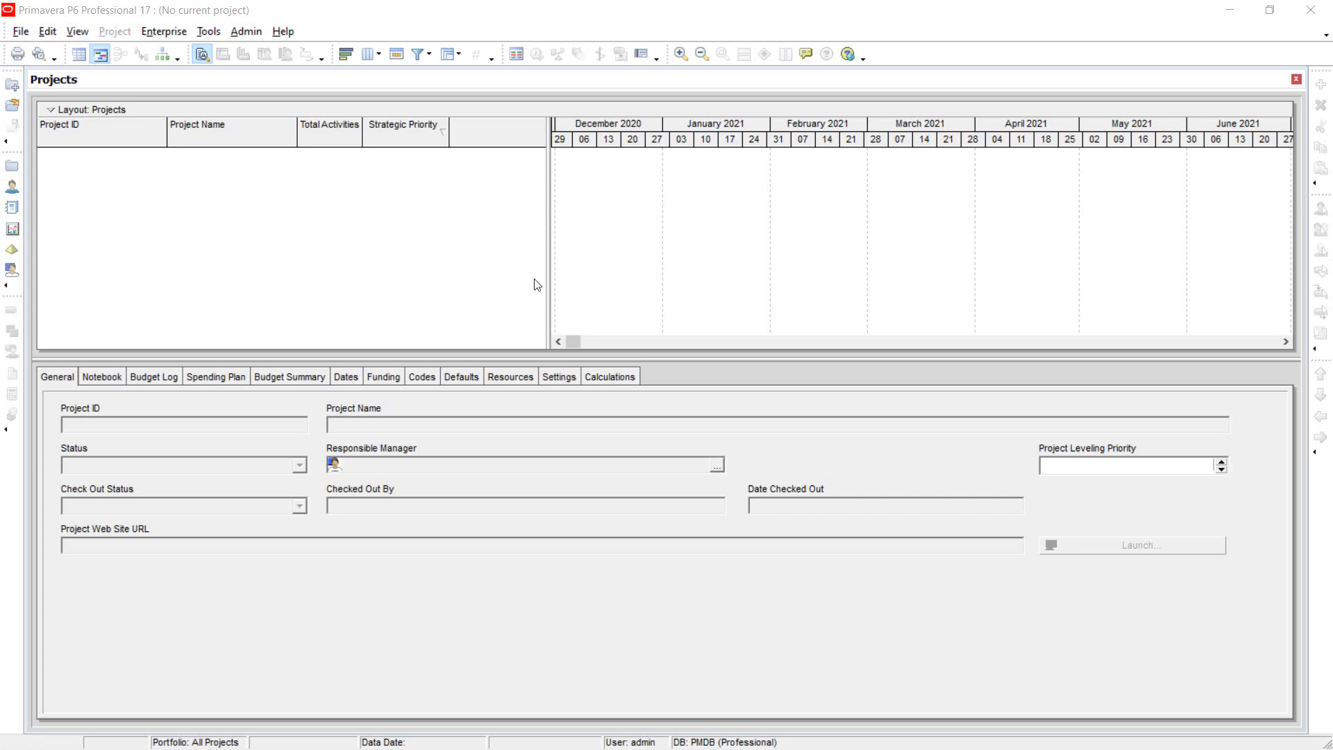
Open the Enterprise Project Structure and add a new top-level EPS element
click(180, 36)
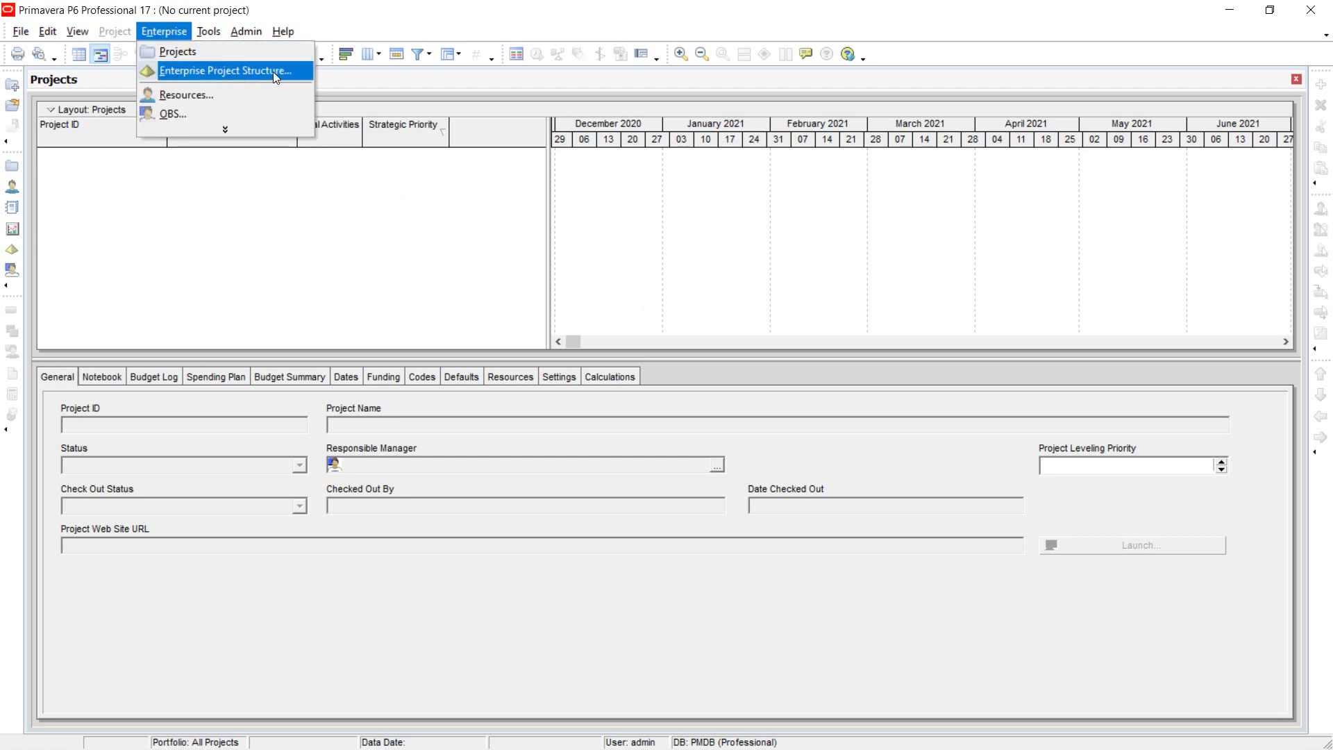
click(151, 245)
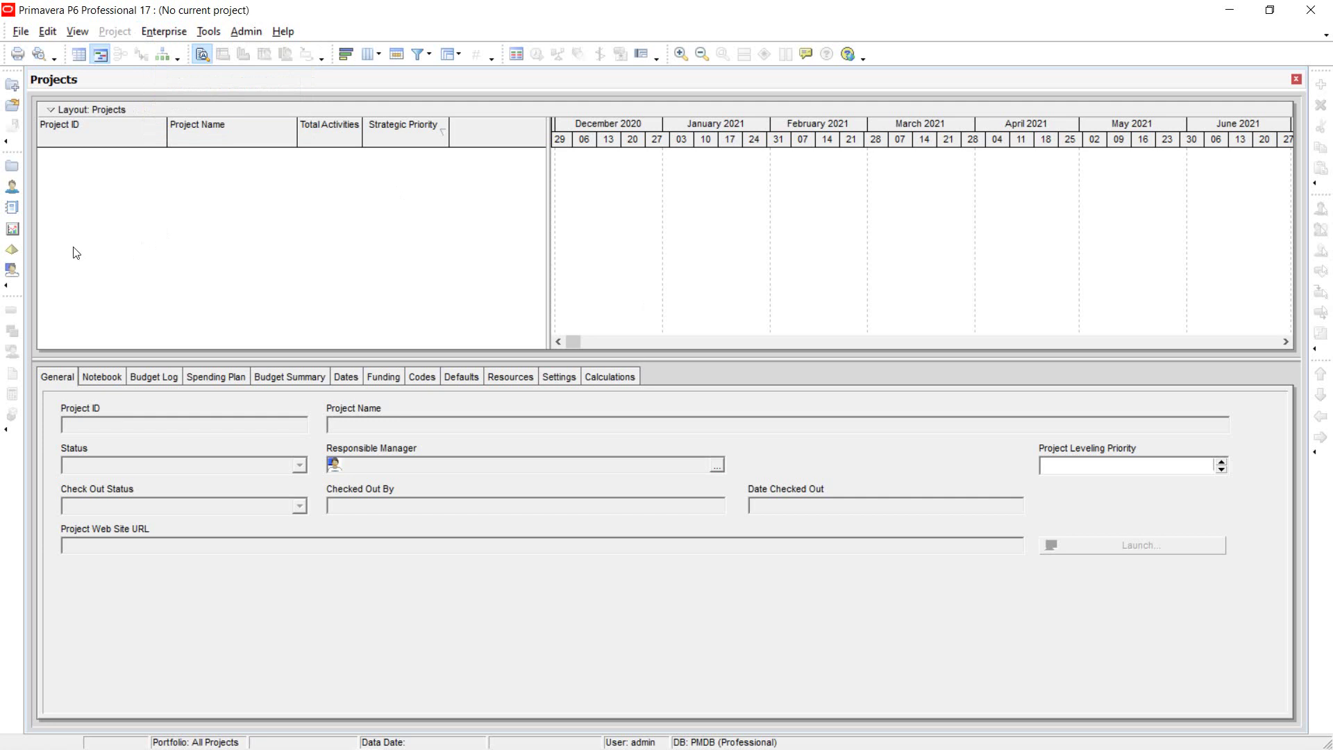
click(13, 249)
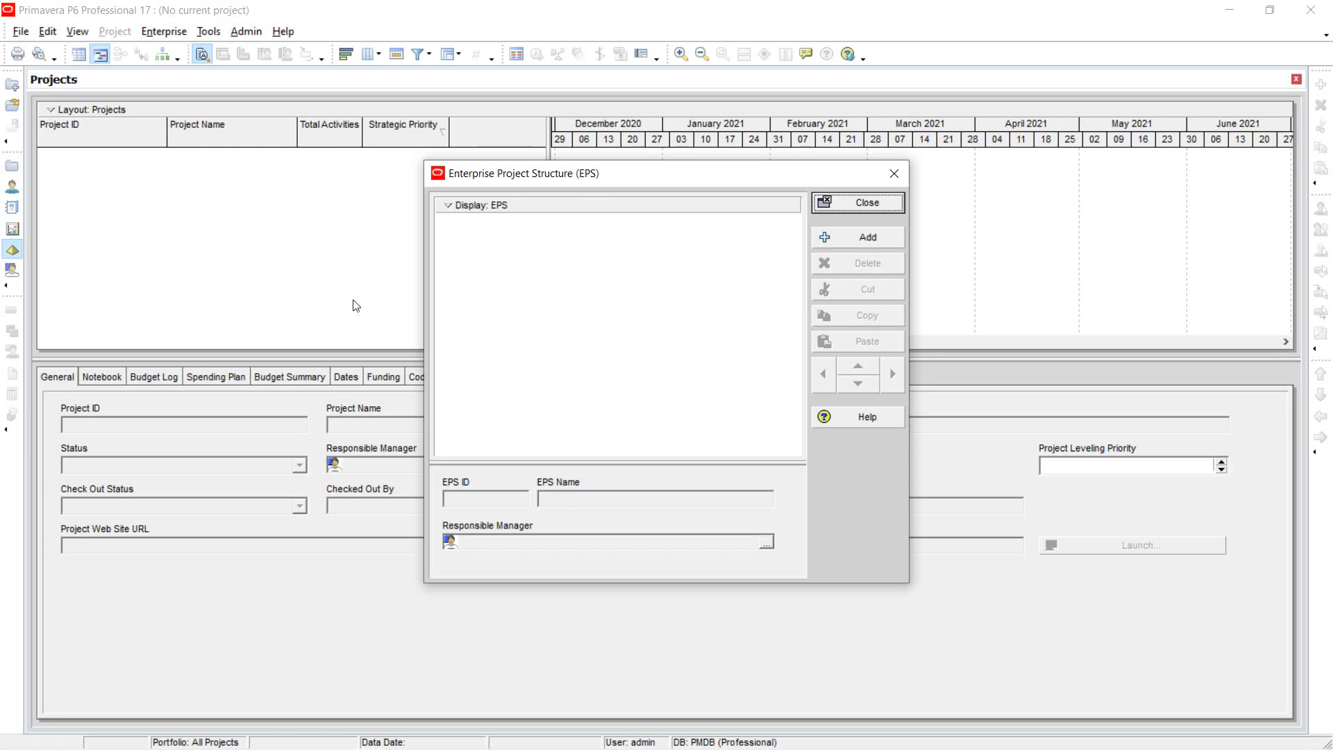
click(876, 239)
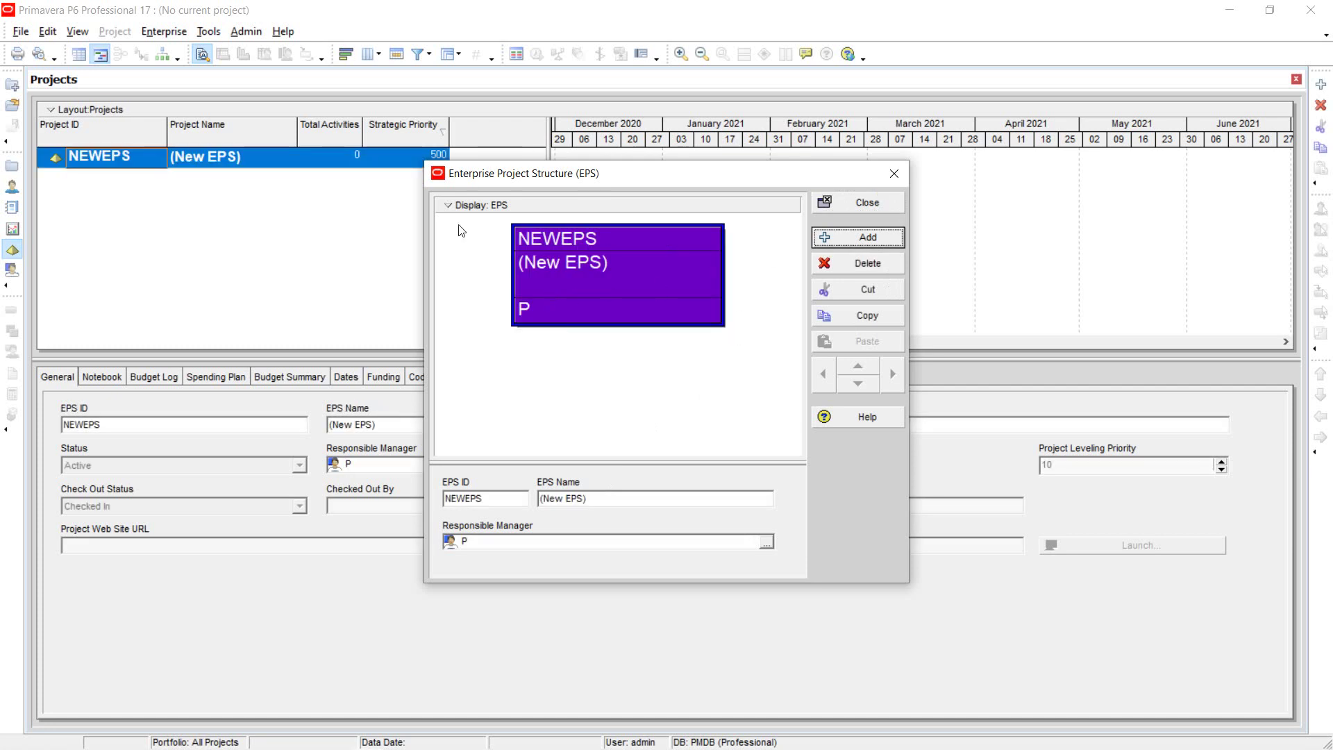
Switch the EPS display from the chart view to the table view
click(456, 205)
click(473, 245)
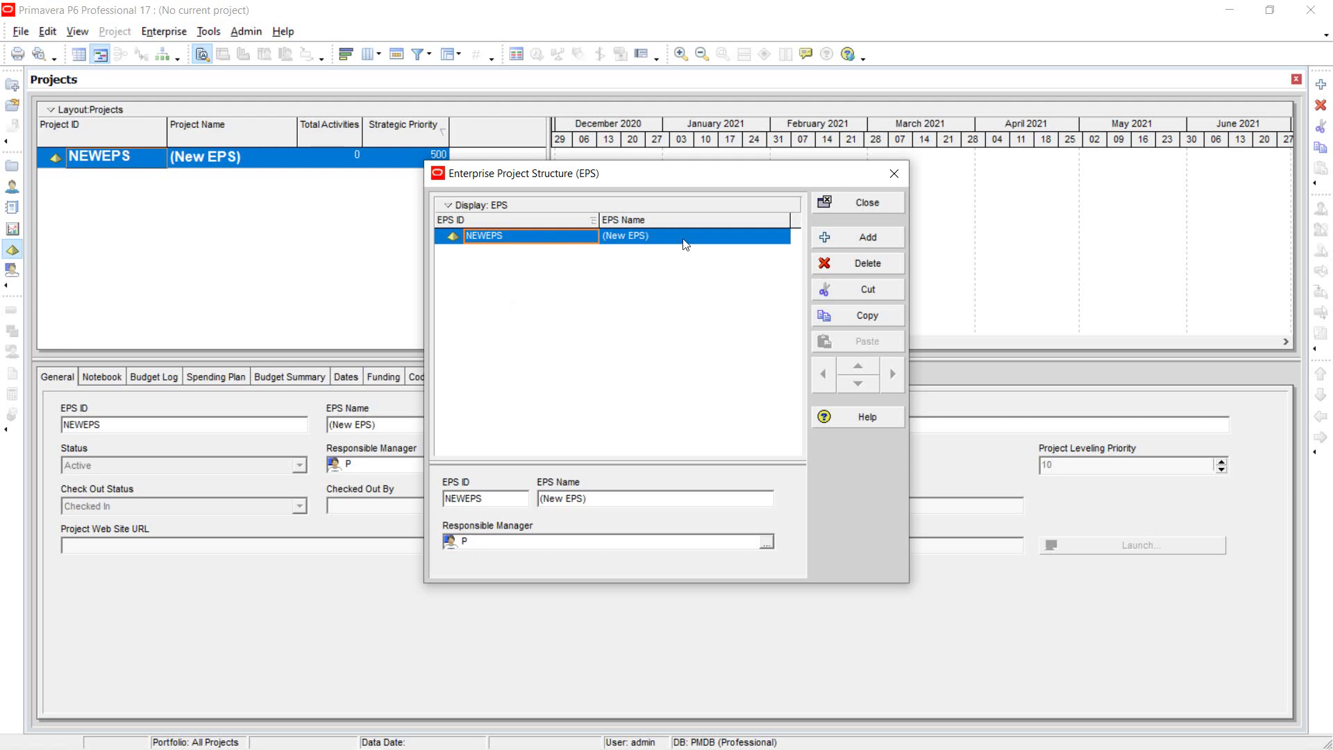
right_click(514, 289)
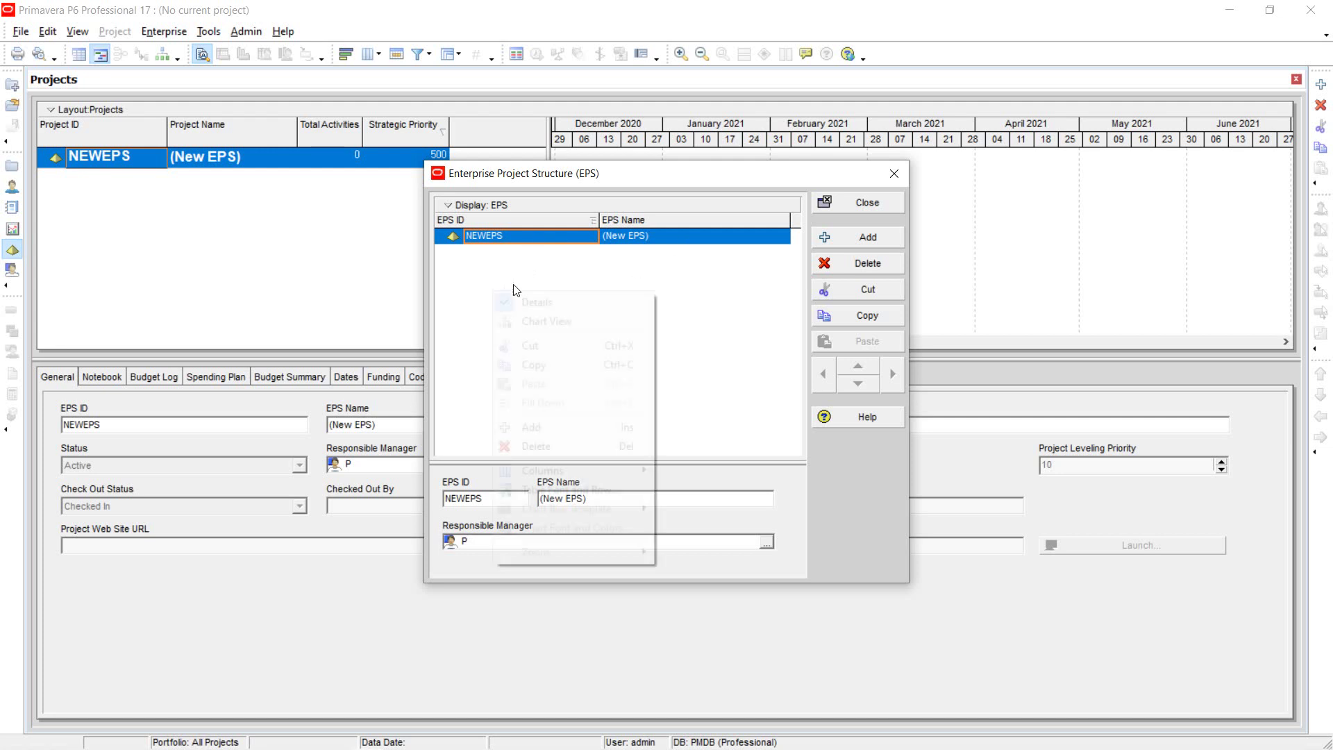
right_click(452, 206)
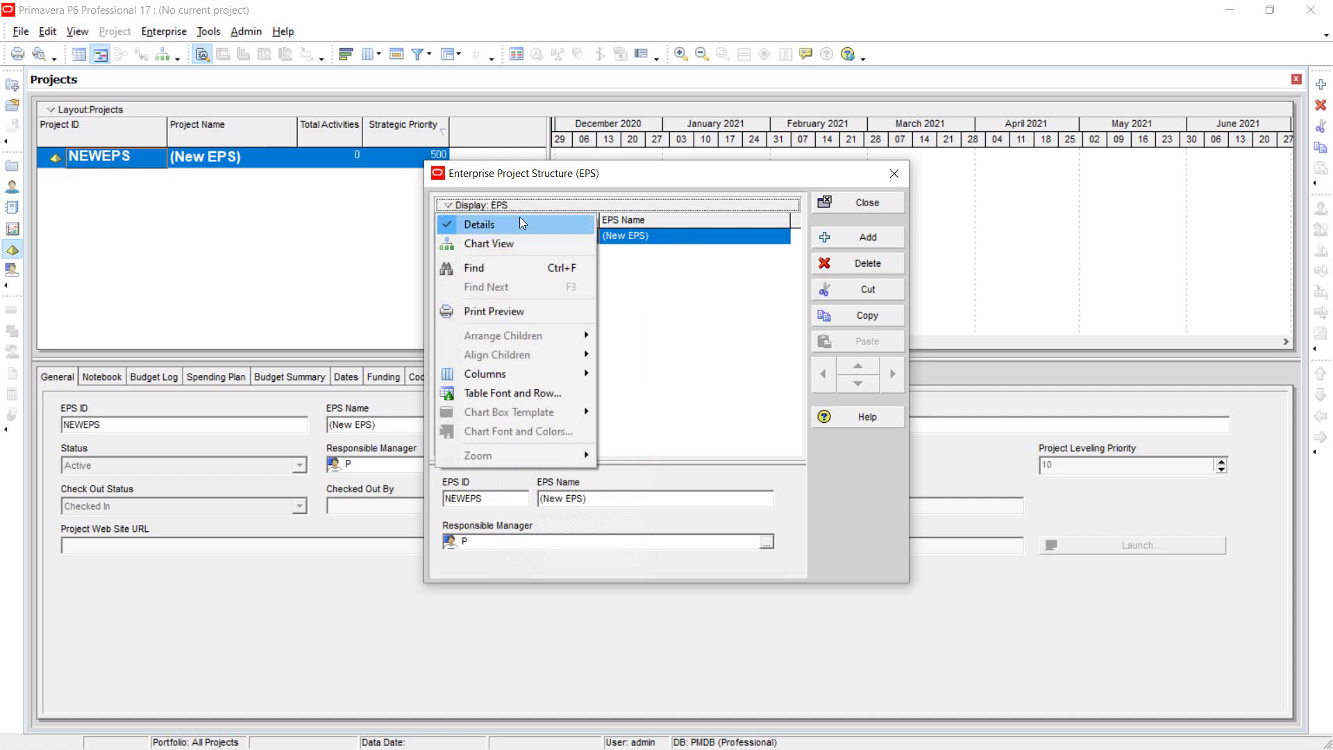
click(484, 244)
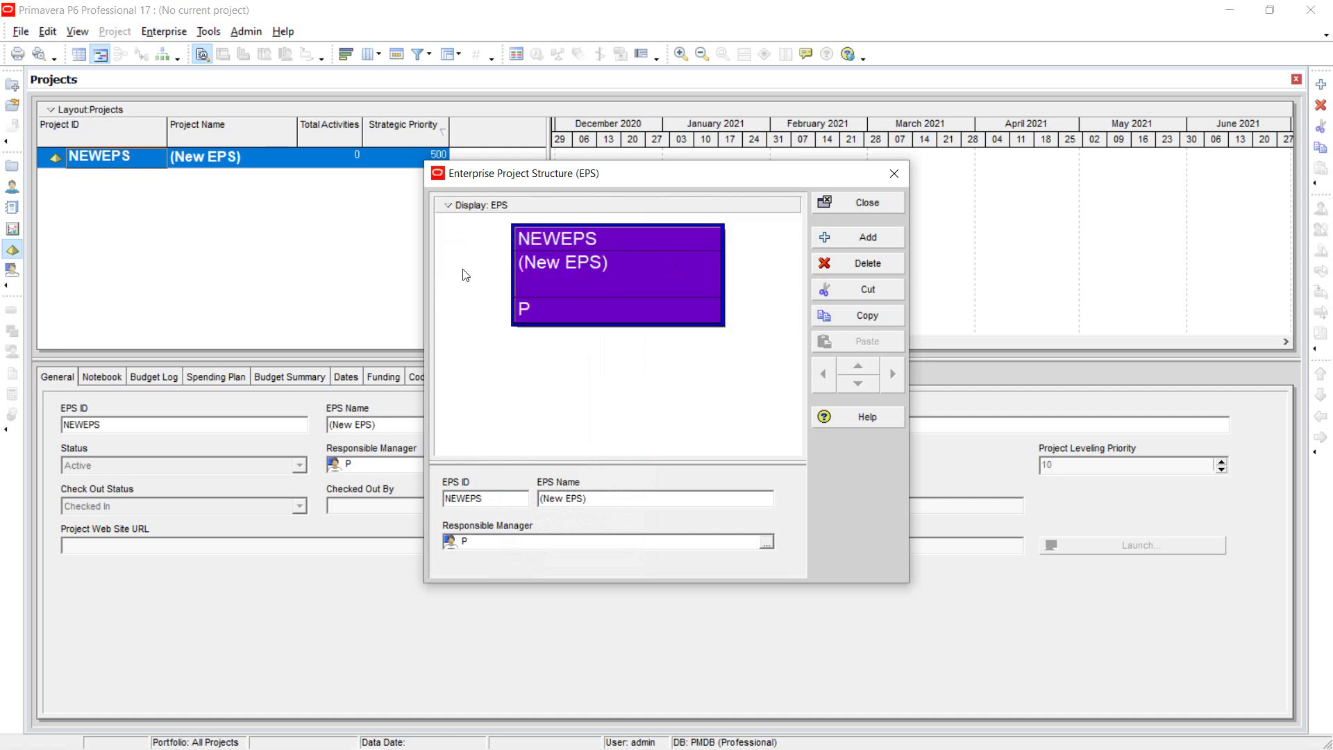
click(451, 205)
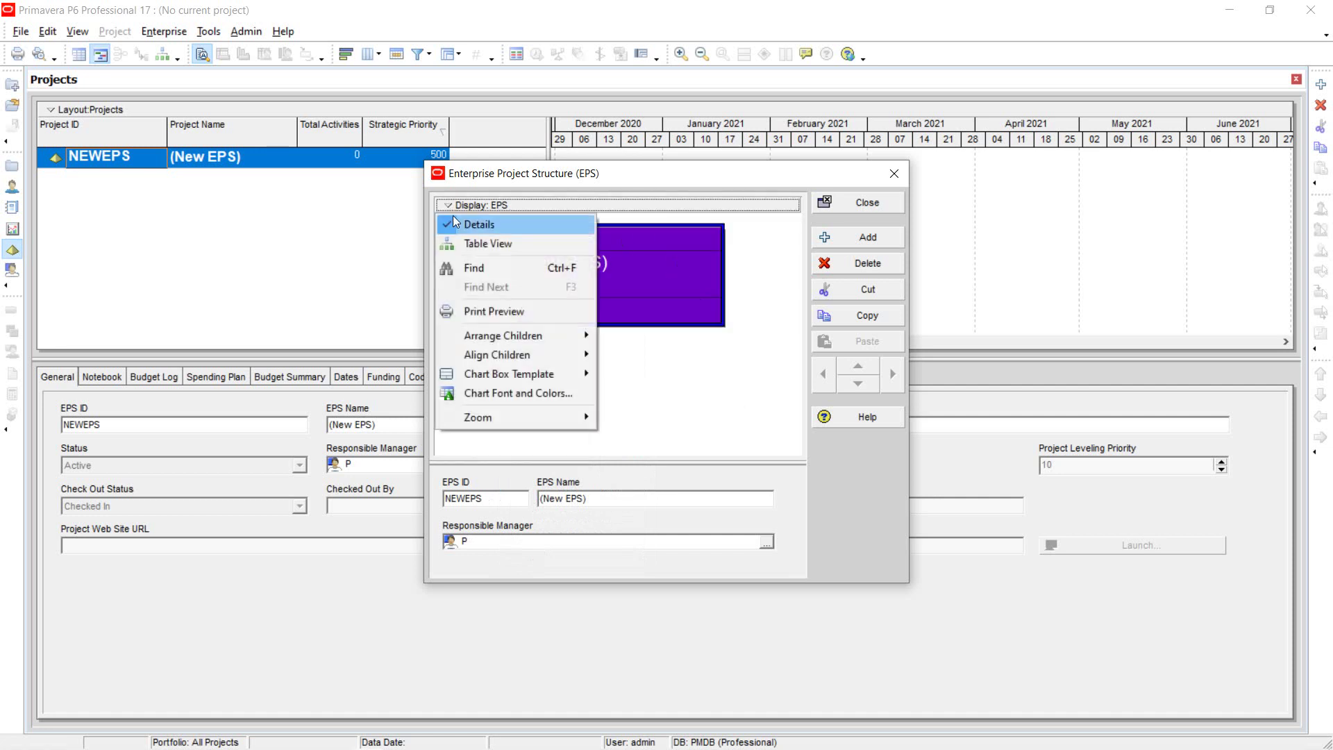
click(486, 244)
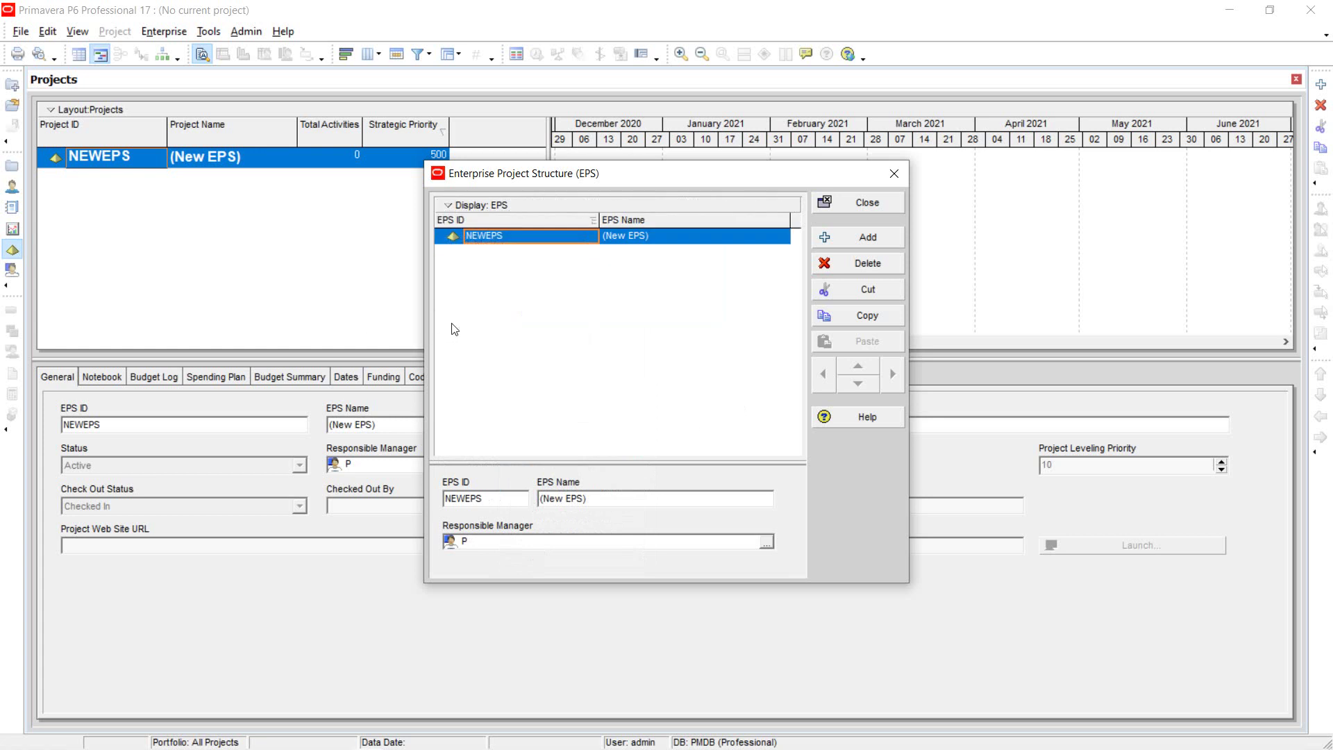
Set the EPS ID of the new top-level element to _root
click(547, 231)
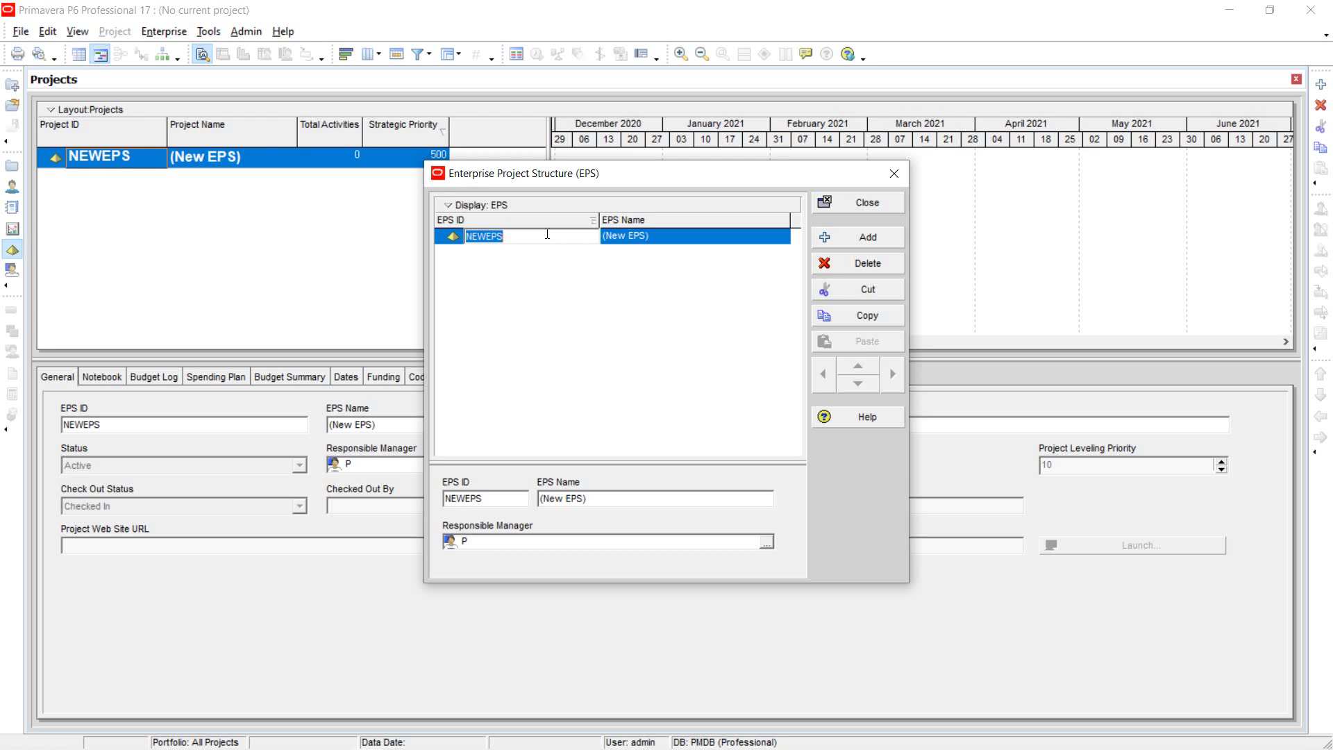
text(Roo)
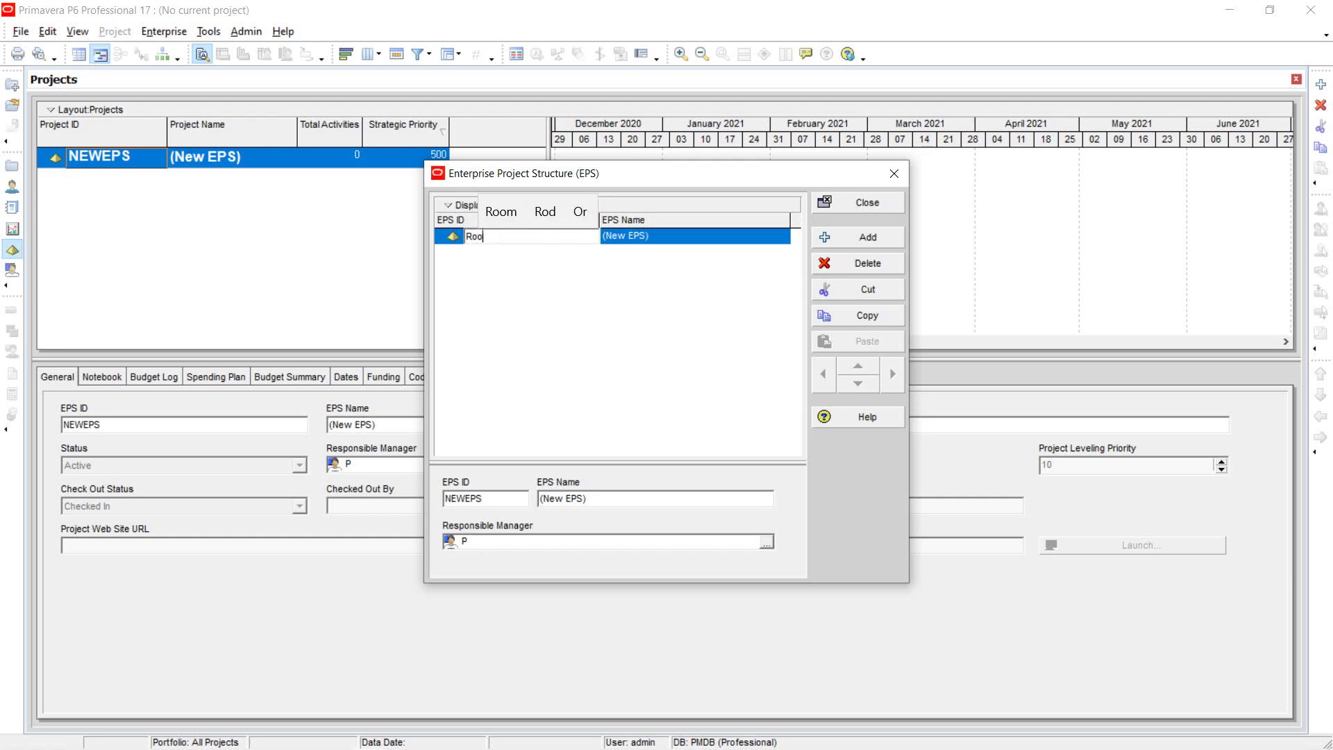
text(t)
key(BackSpace)
key(BackSpace)
key(BackSpace)
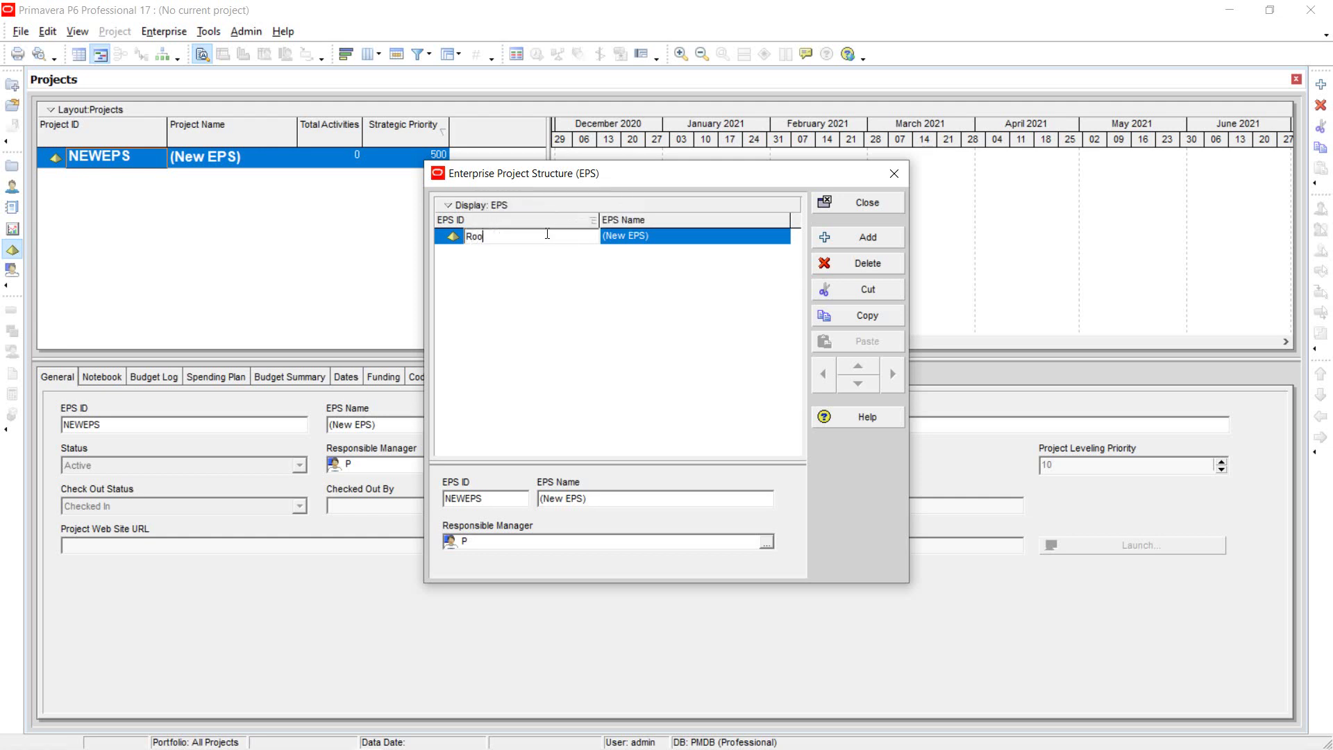
key(BackSpace)
text(_root)
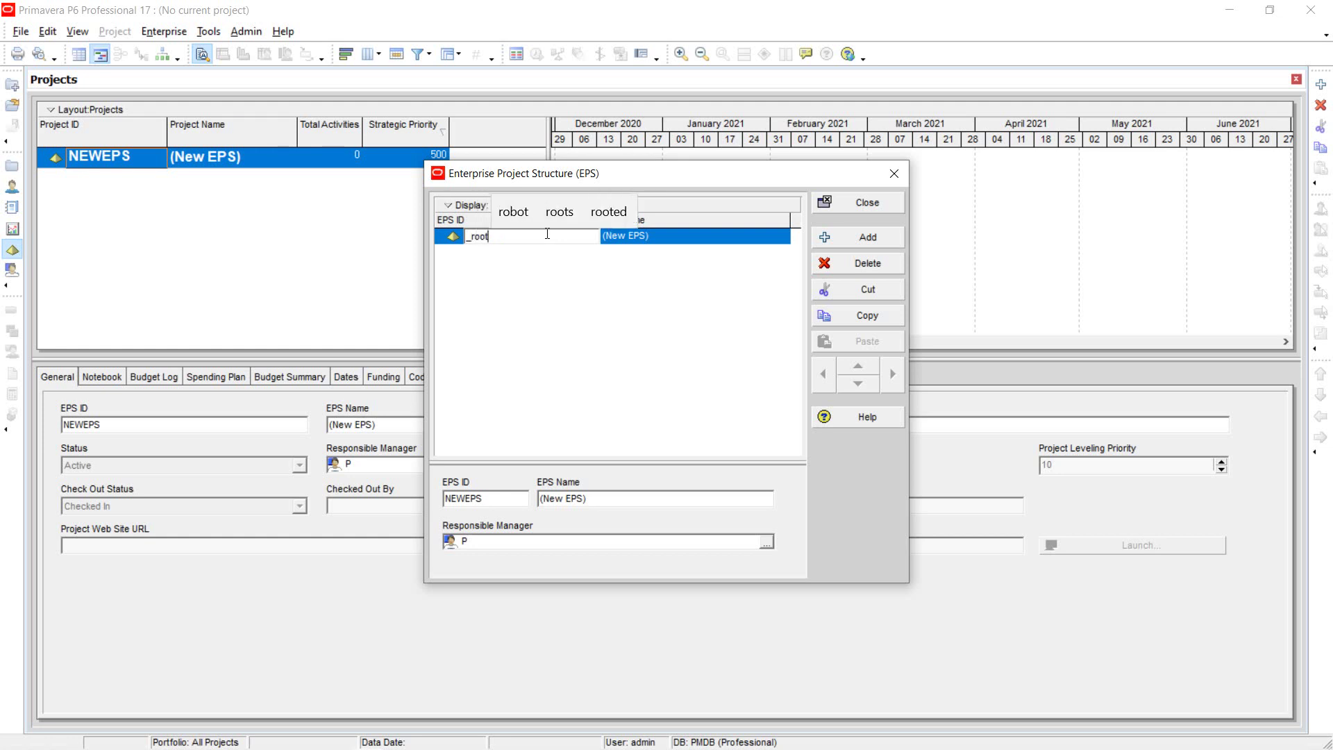
Set the EPS name of the _root element to Root
click(674, 240)
click(679, 240)
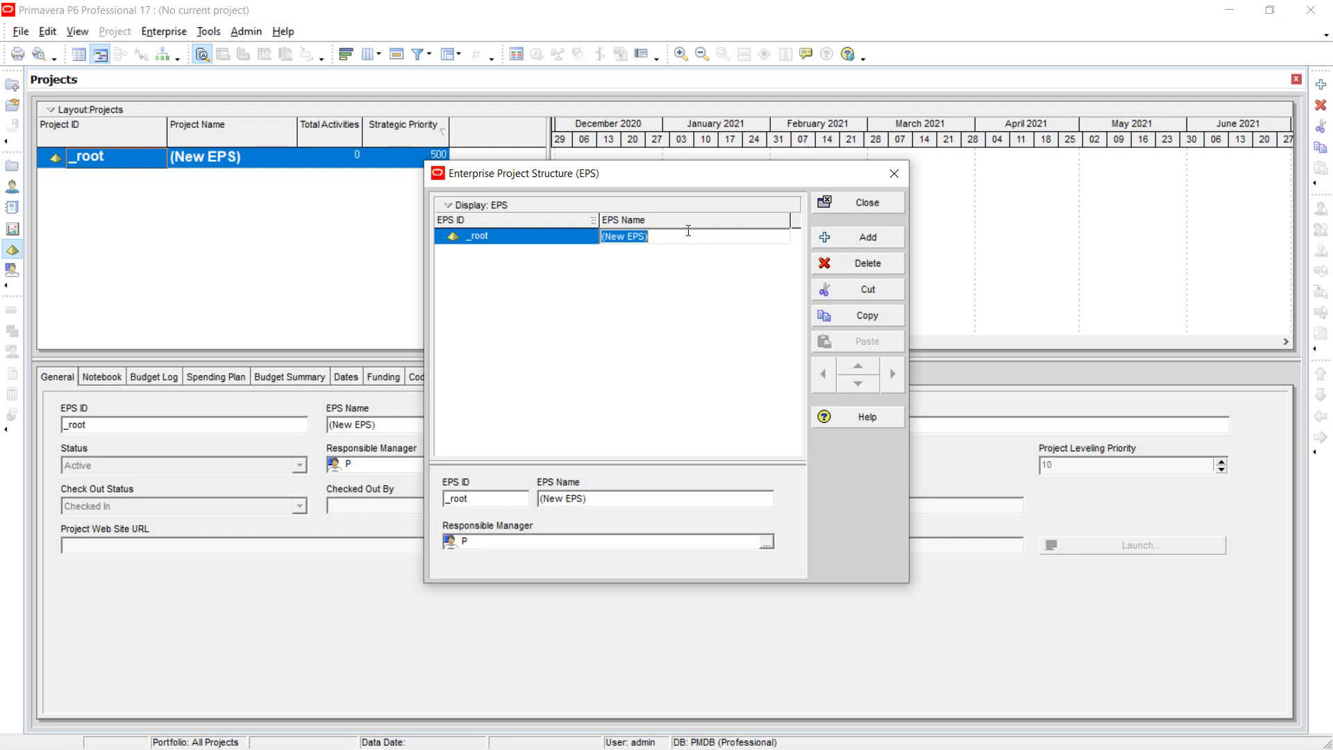
text(r)
key(BackSpace)
text(Root)
key(Return)
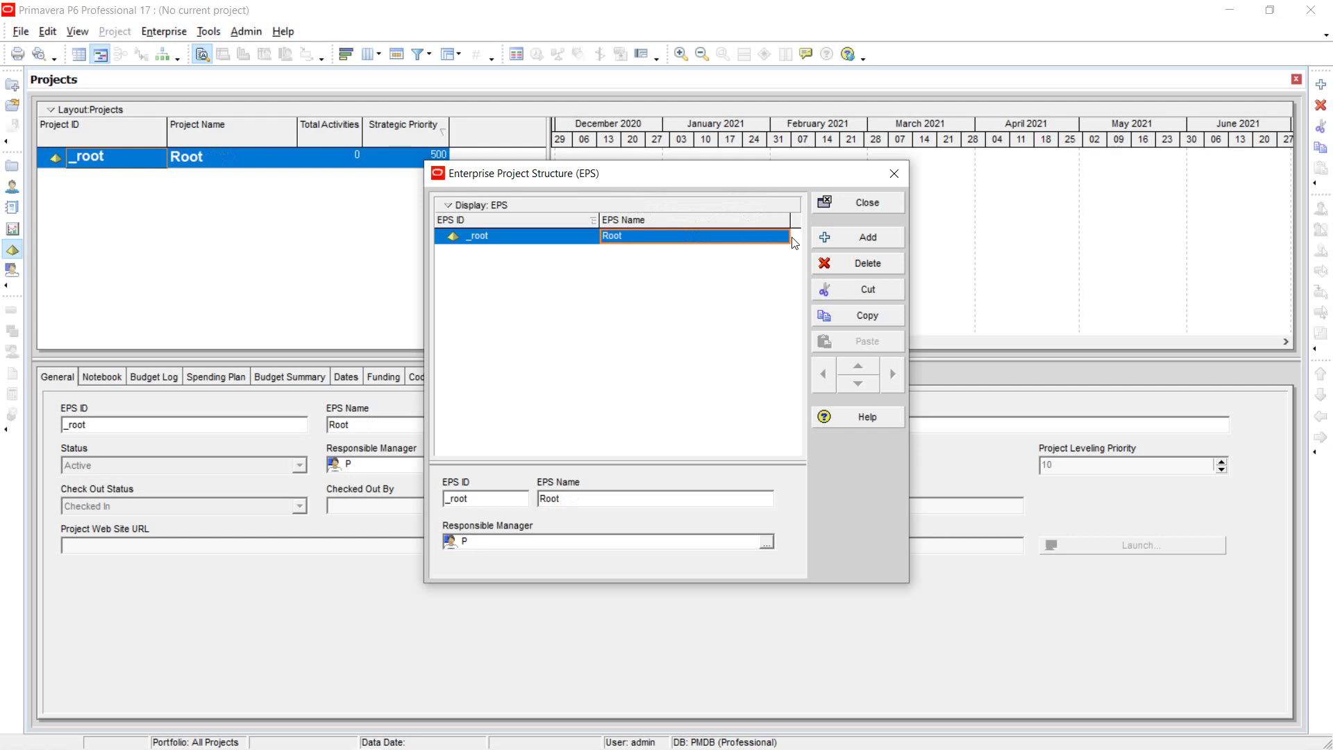
Add a child EPS element under _root with the ID _A and the name A
click(834, 237)
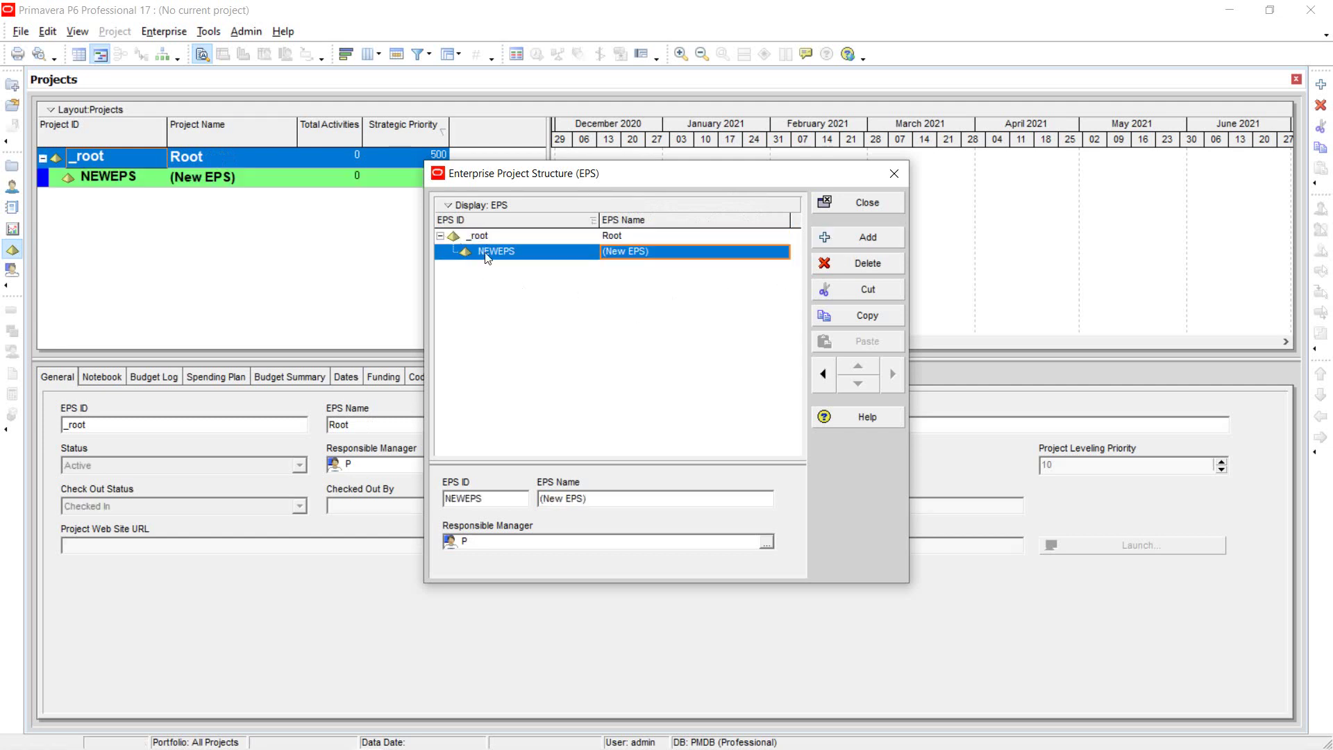
click(540, 253)
click(540, 253)
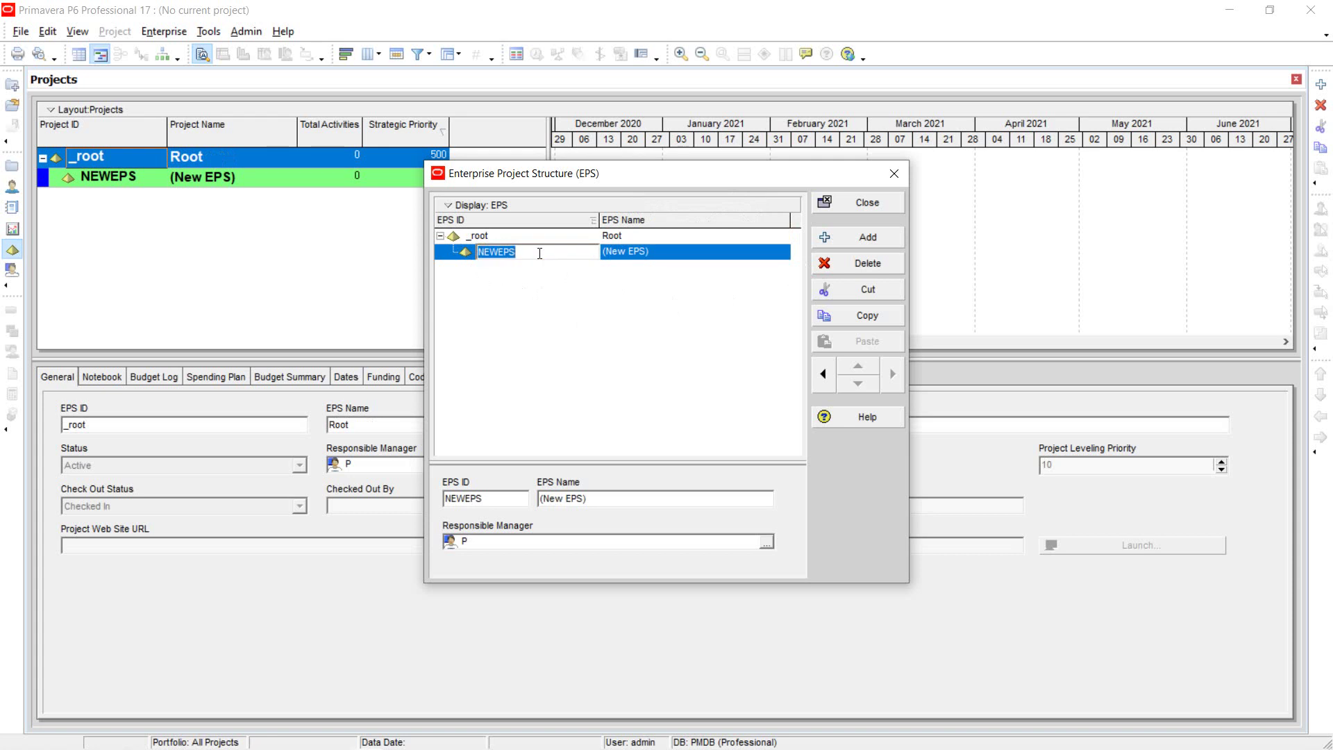
text(_A)
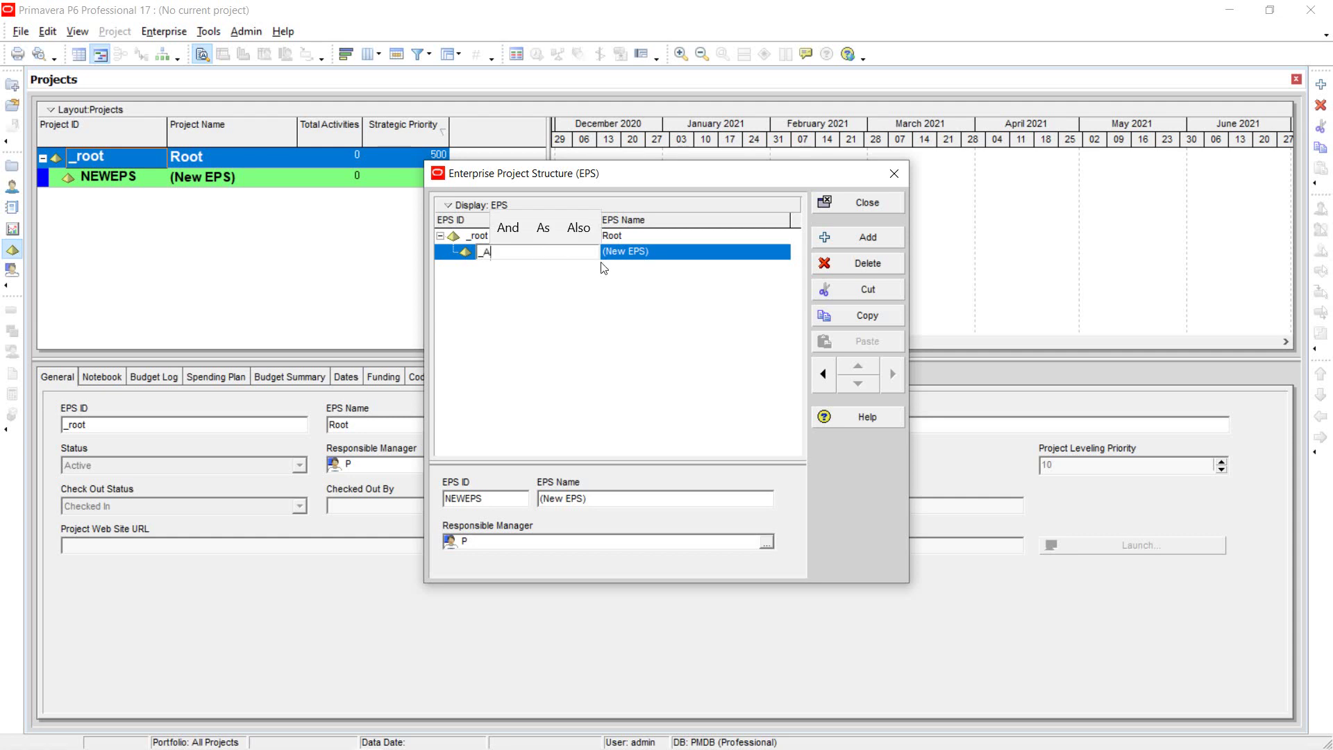
click(663, 252)
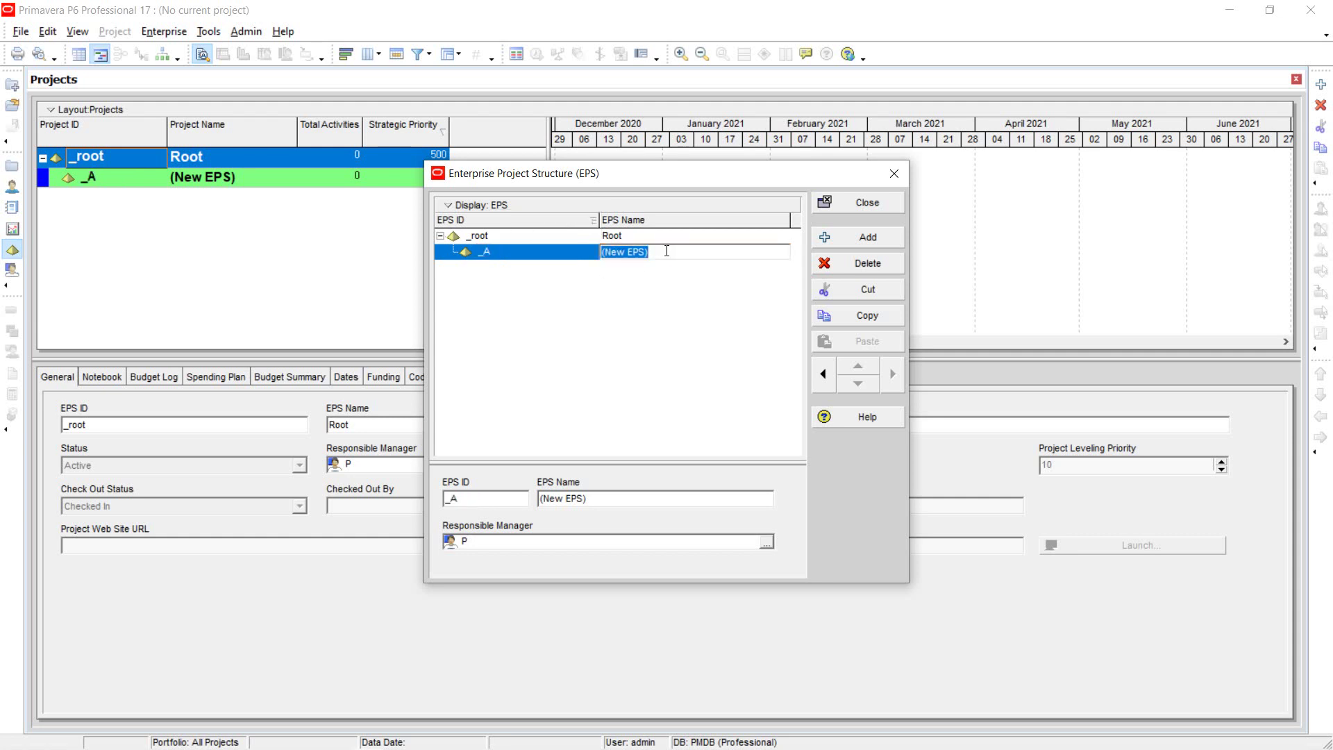
text(A)
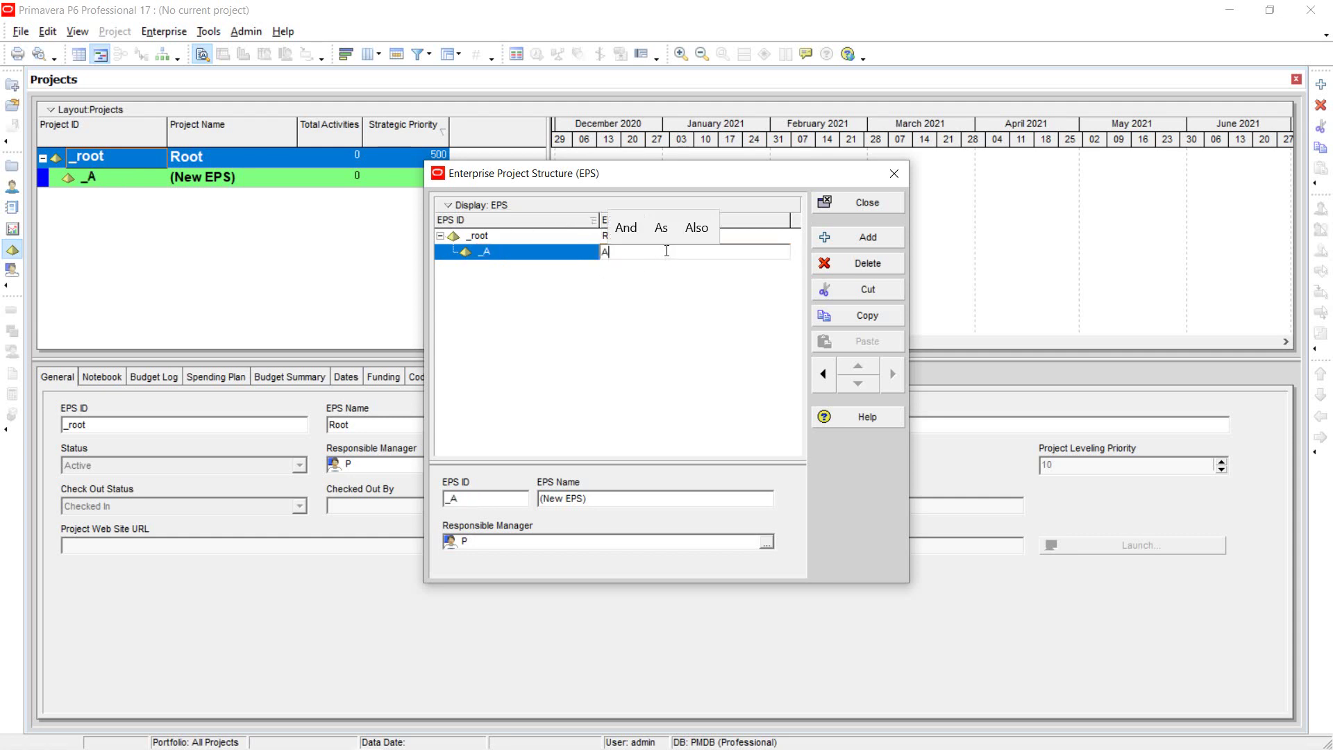
Add a second EPS element under _root with the ID _B and the name B
click(868, 237)
click(543, 270)
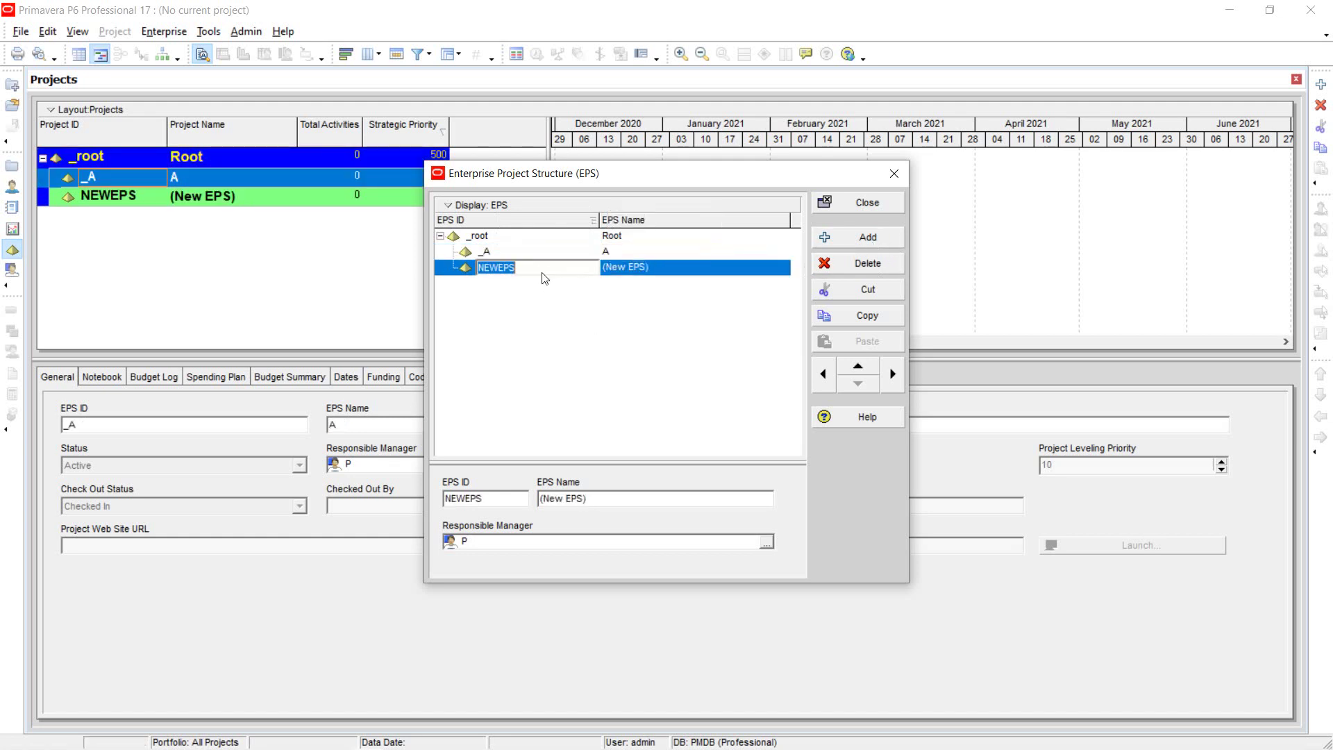
text(_B)
click(671, 271)
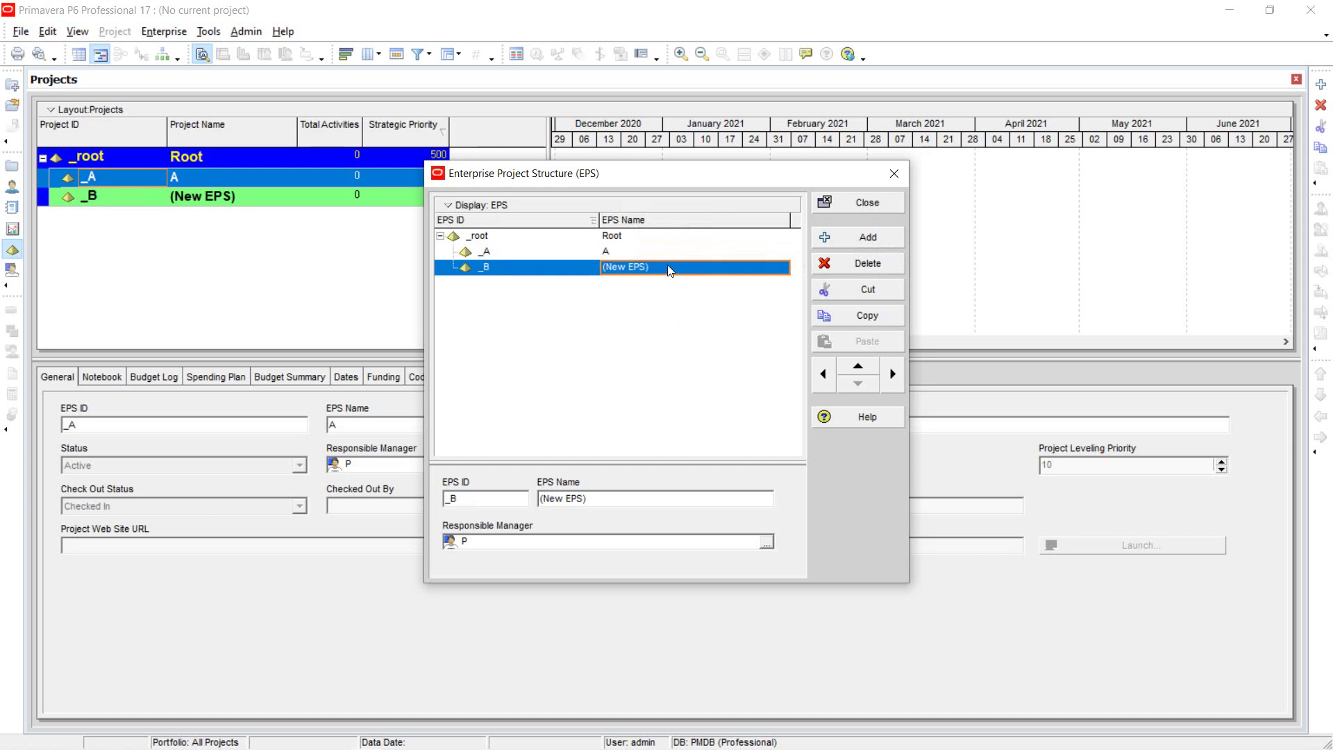
click(671, 265)
text(B)
key(Return)
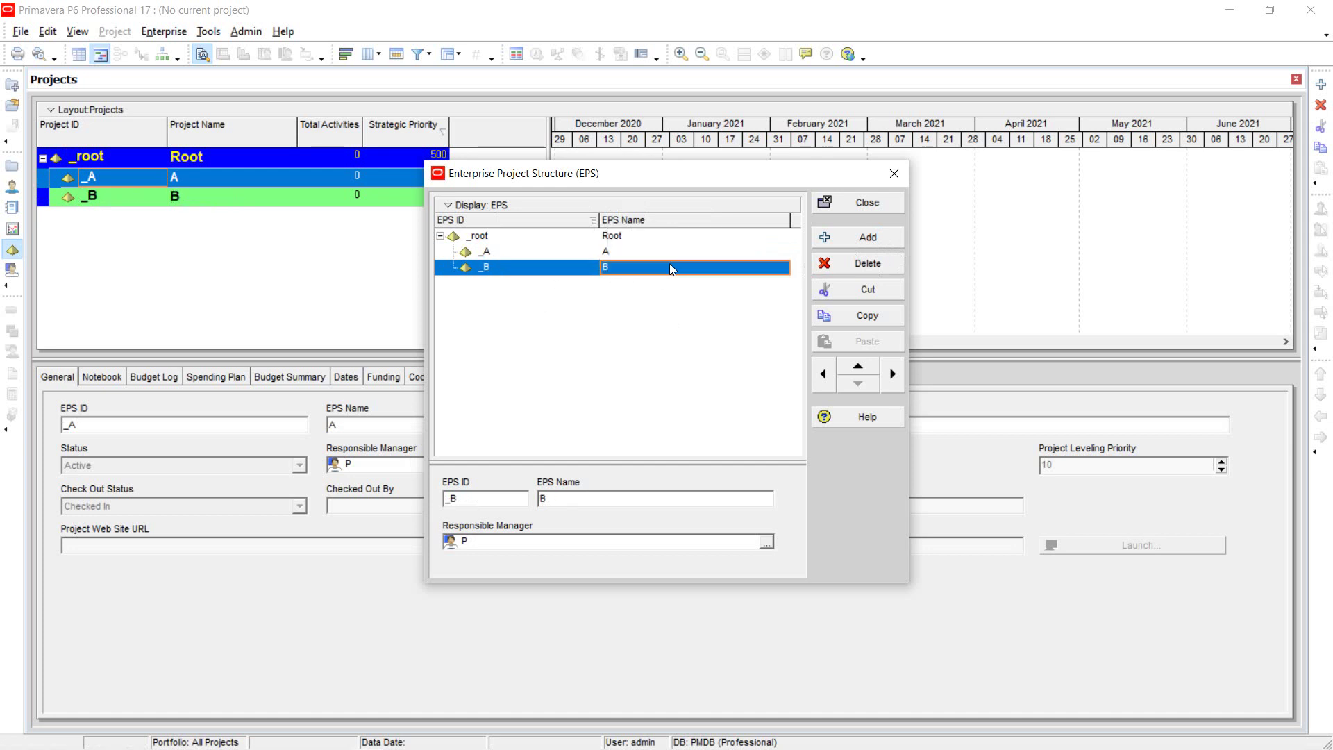
Add a third EPS element under _root with the ID _C and the name C
click(868, 237)
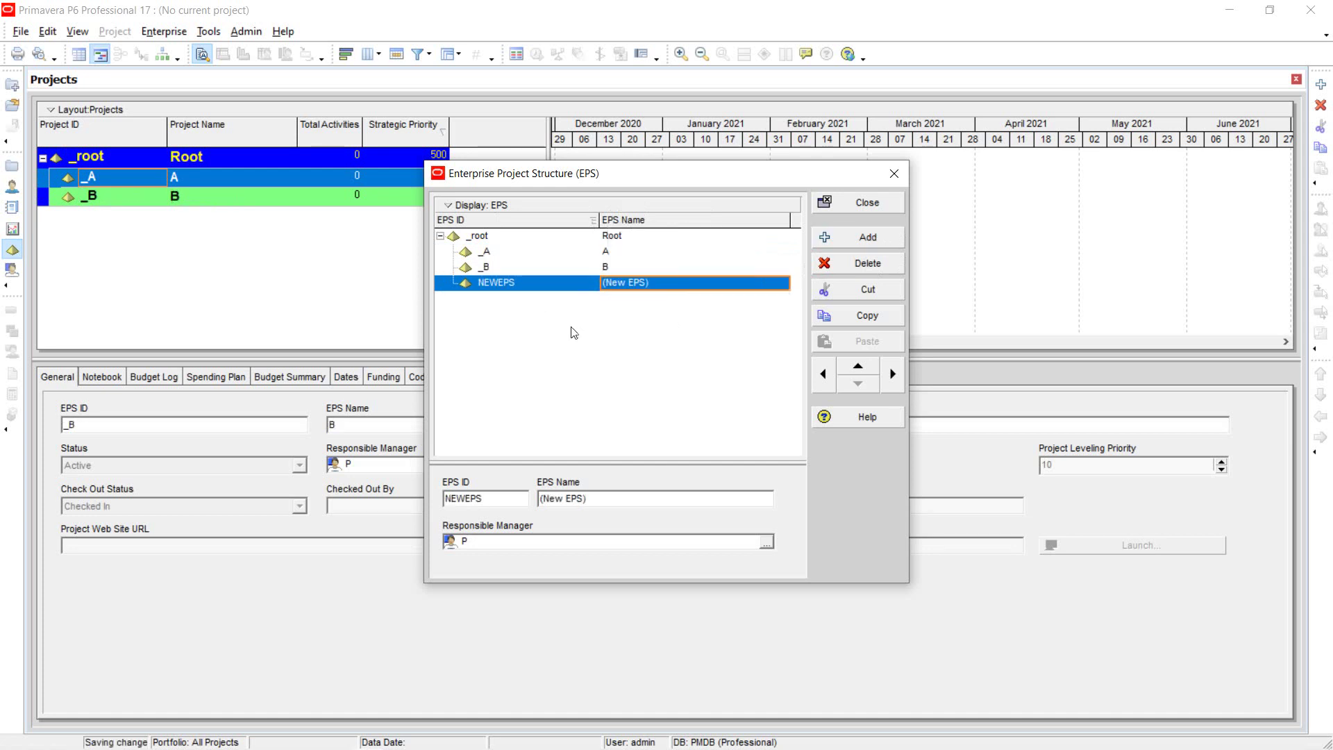
click(536, 285)
click(537, 285)
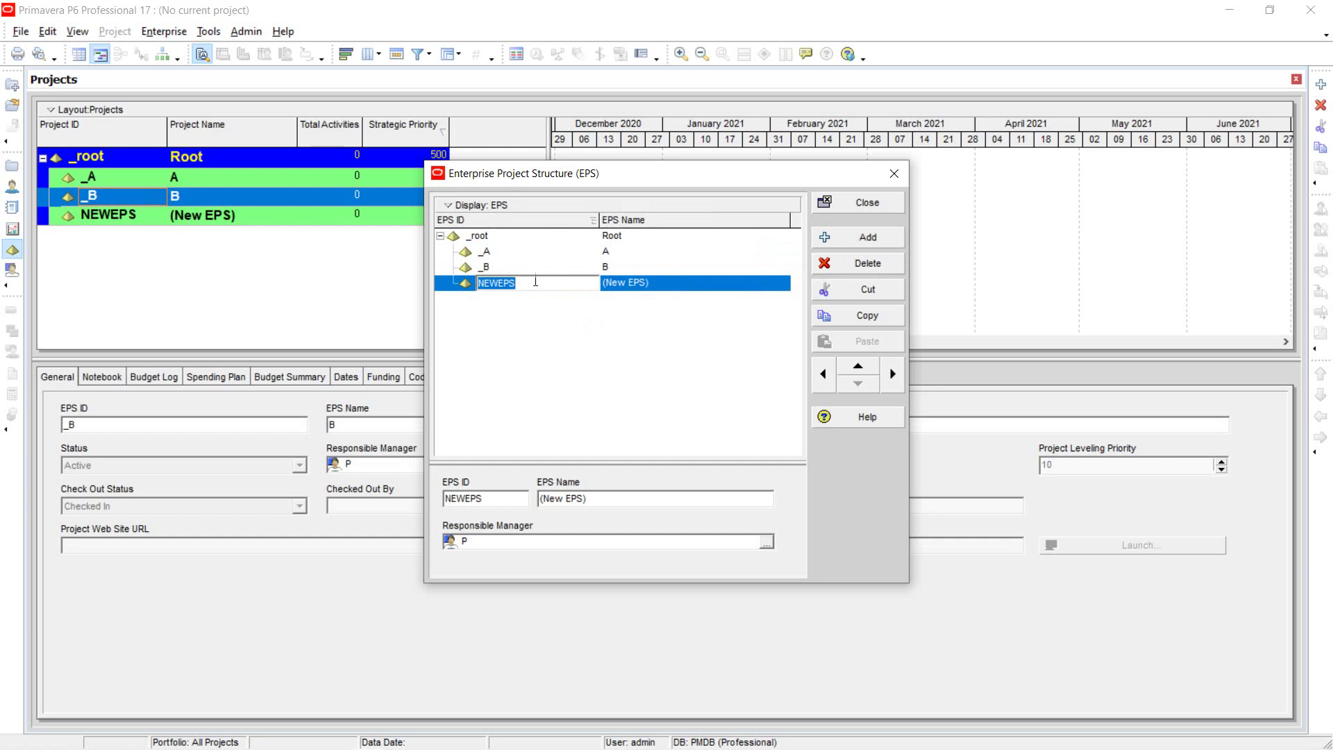
key(BackSpace)
text(_C)
click(681, 285)
click(682, 284)
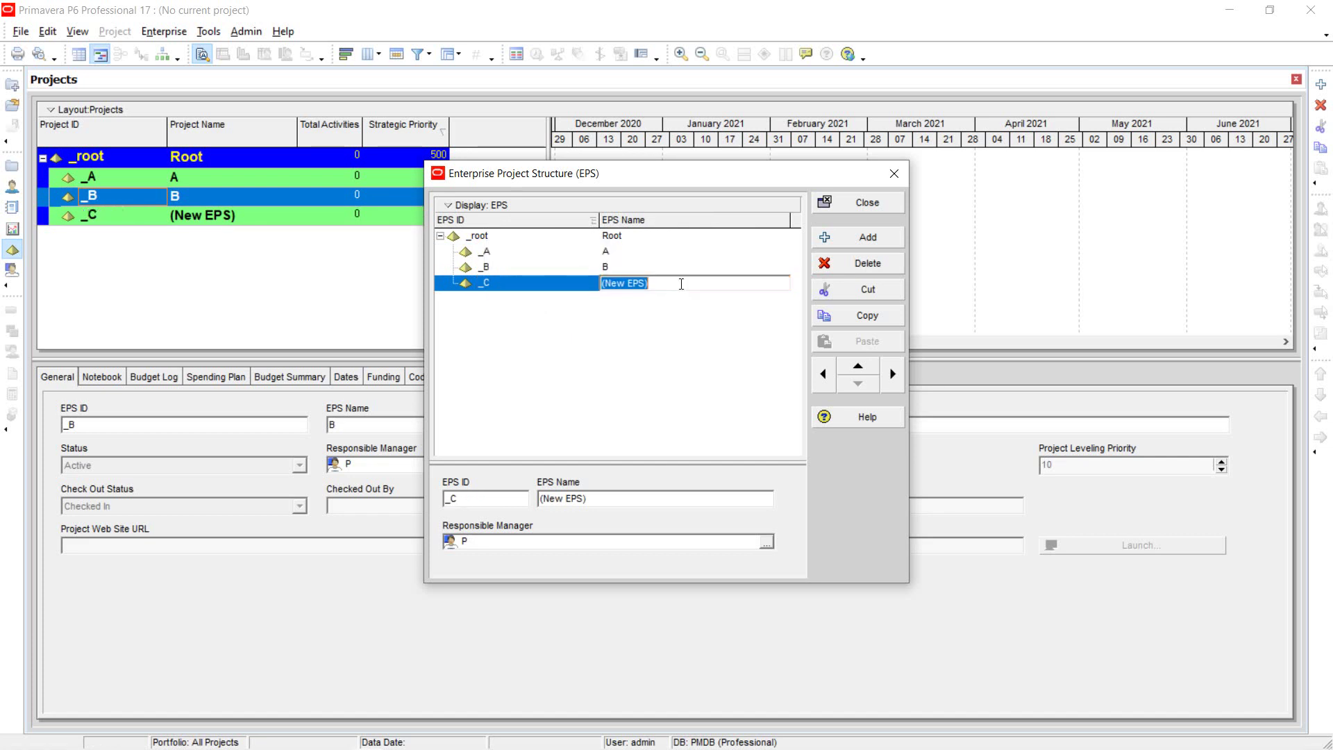
text(C)
key(Return)
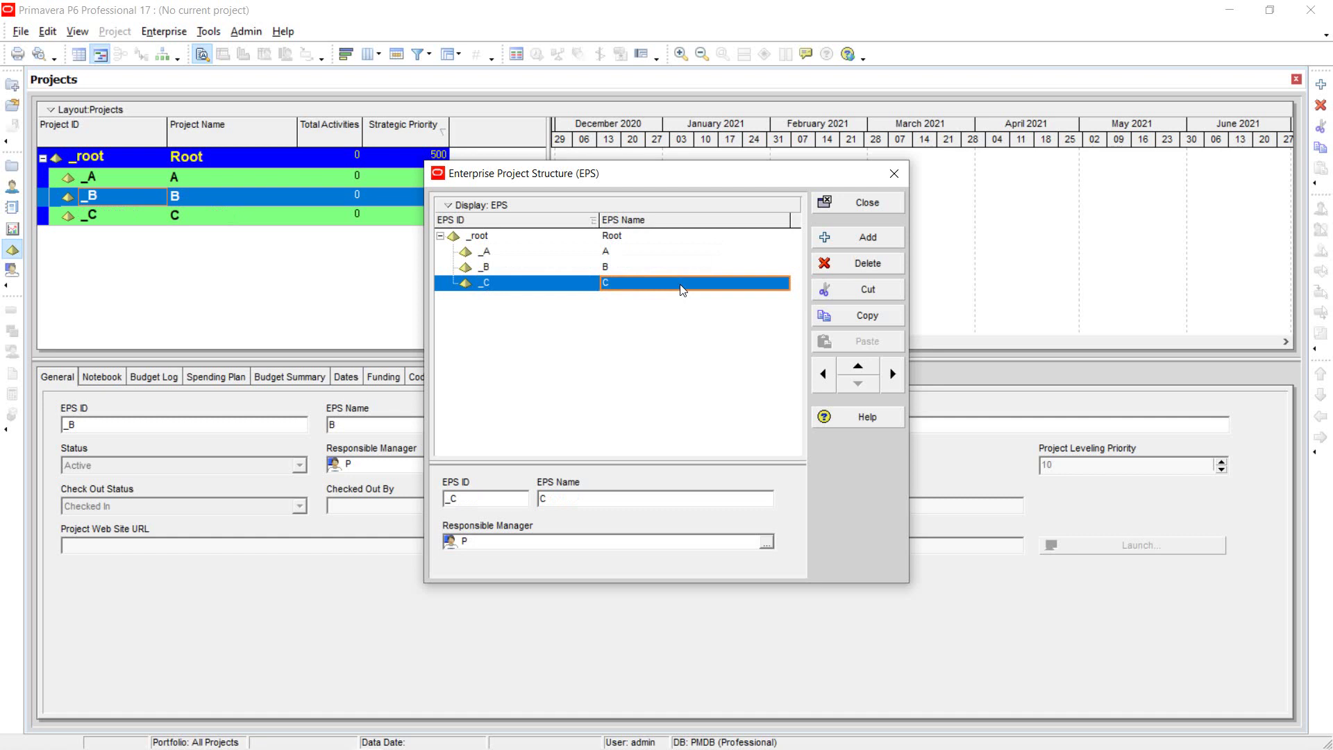
Add an EPS element directly after _A, on the same level, with the ID _A1 and the name A1
click(536, 255)
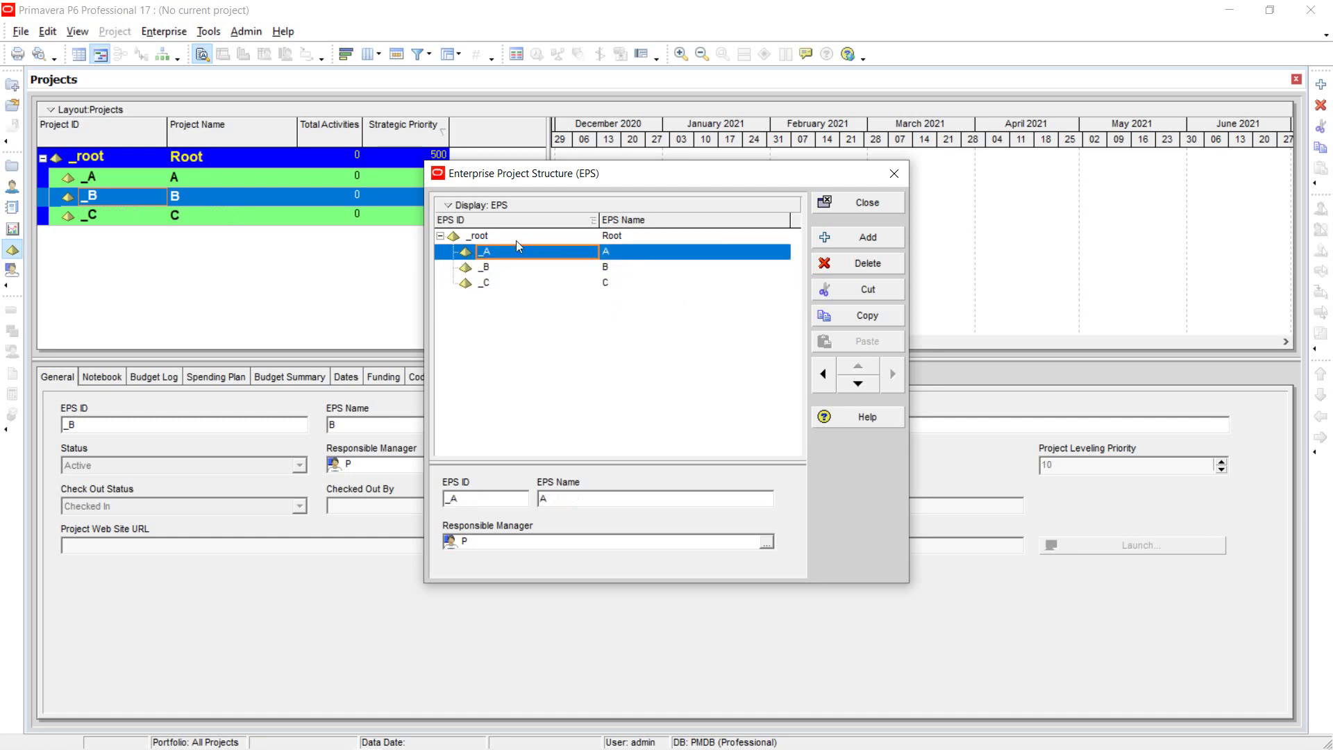
click(841, 241)
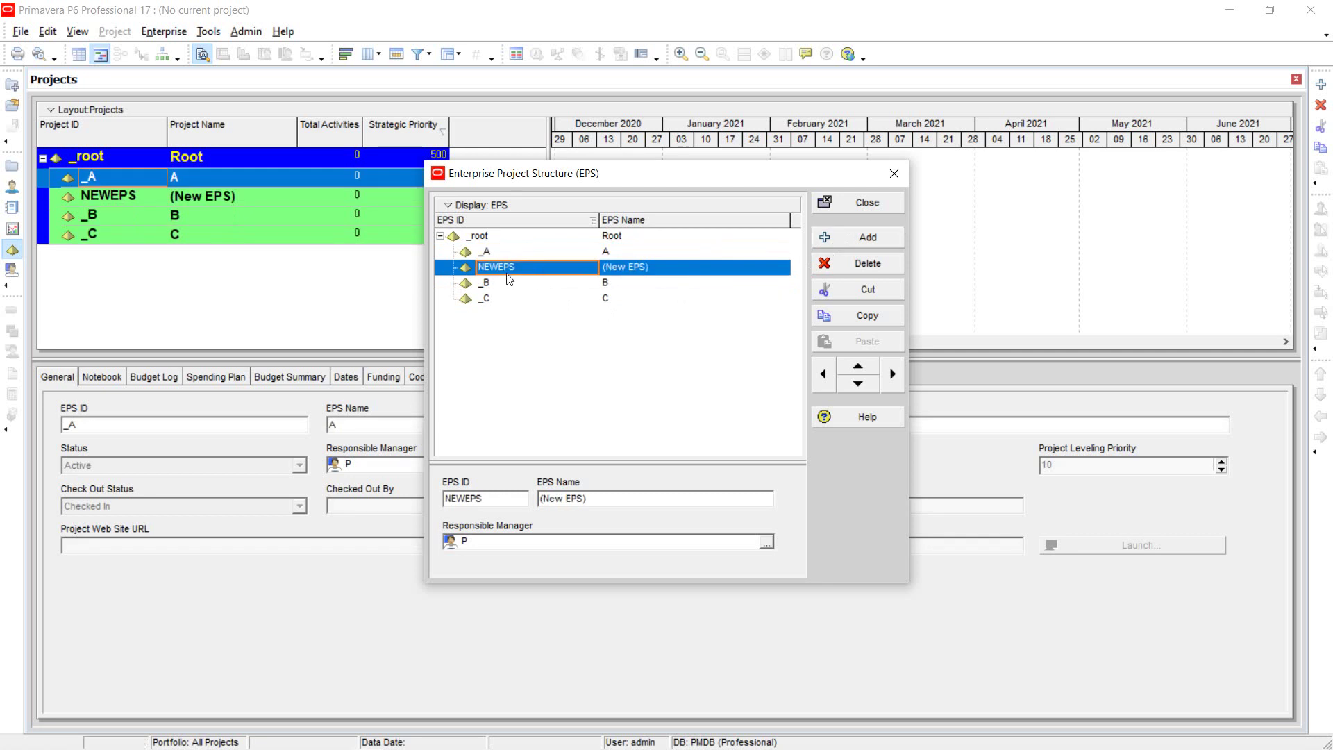
click(559, 273)
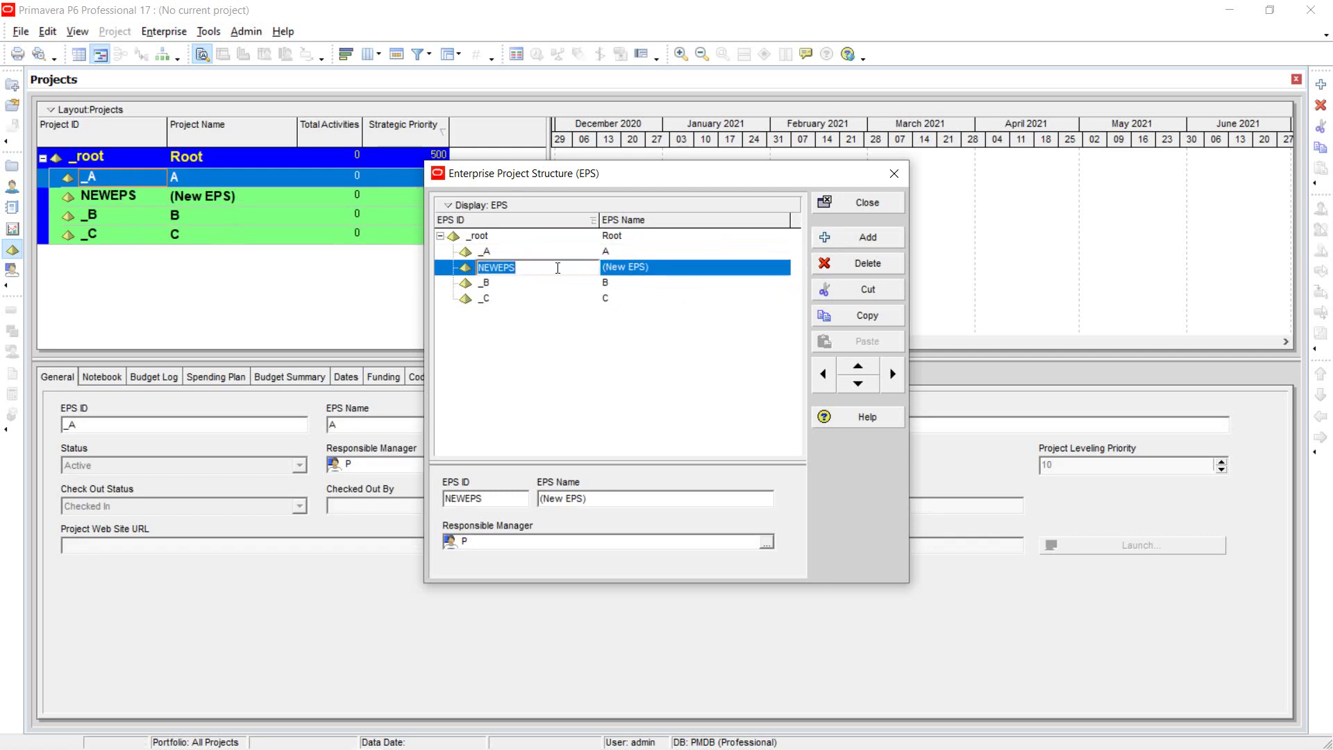
text(_A1)
click(689, 269)
text(A1)
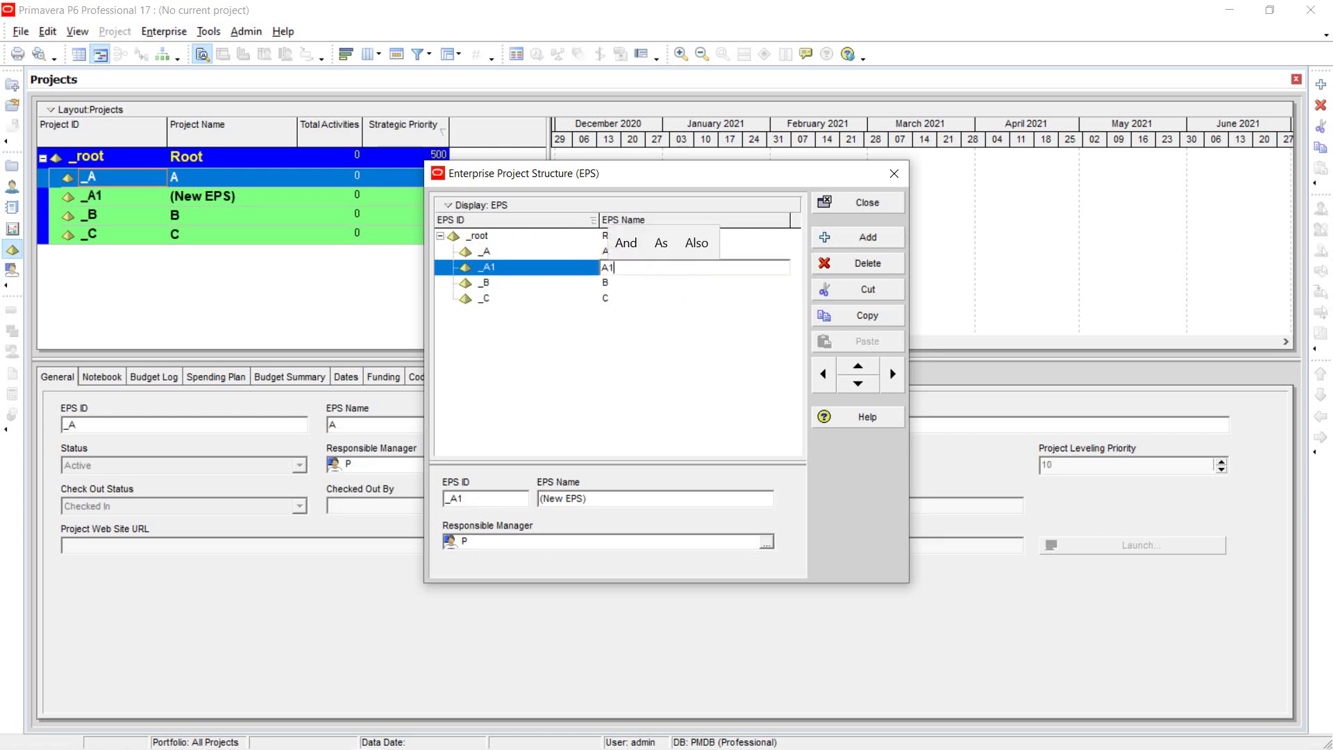
key(Return)
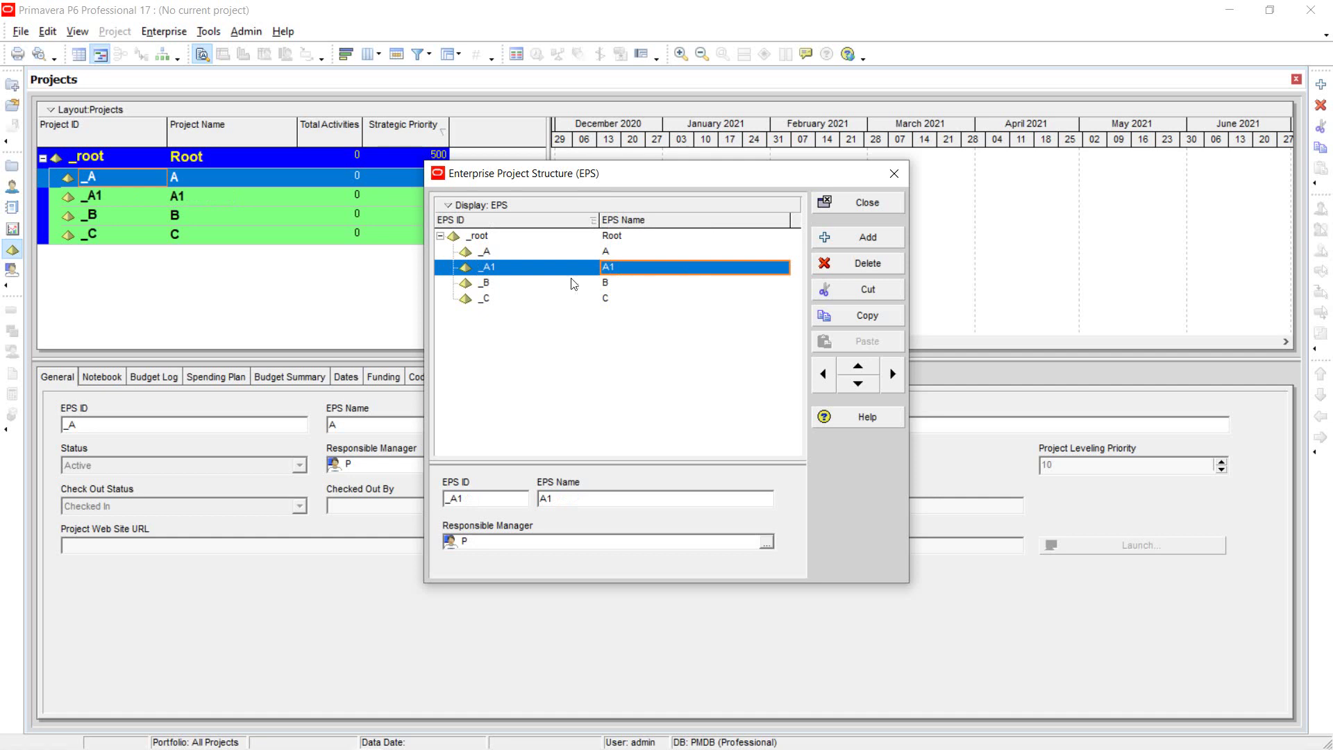
Shift the _A1 element above _A and back below it, and indent it as a child of _A
click(490, 252)
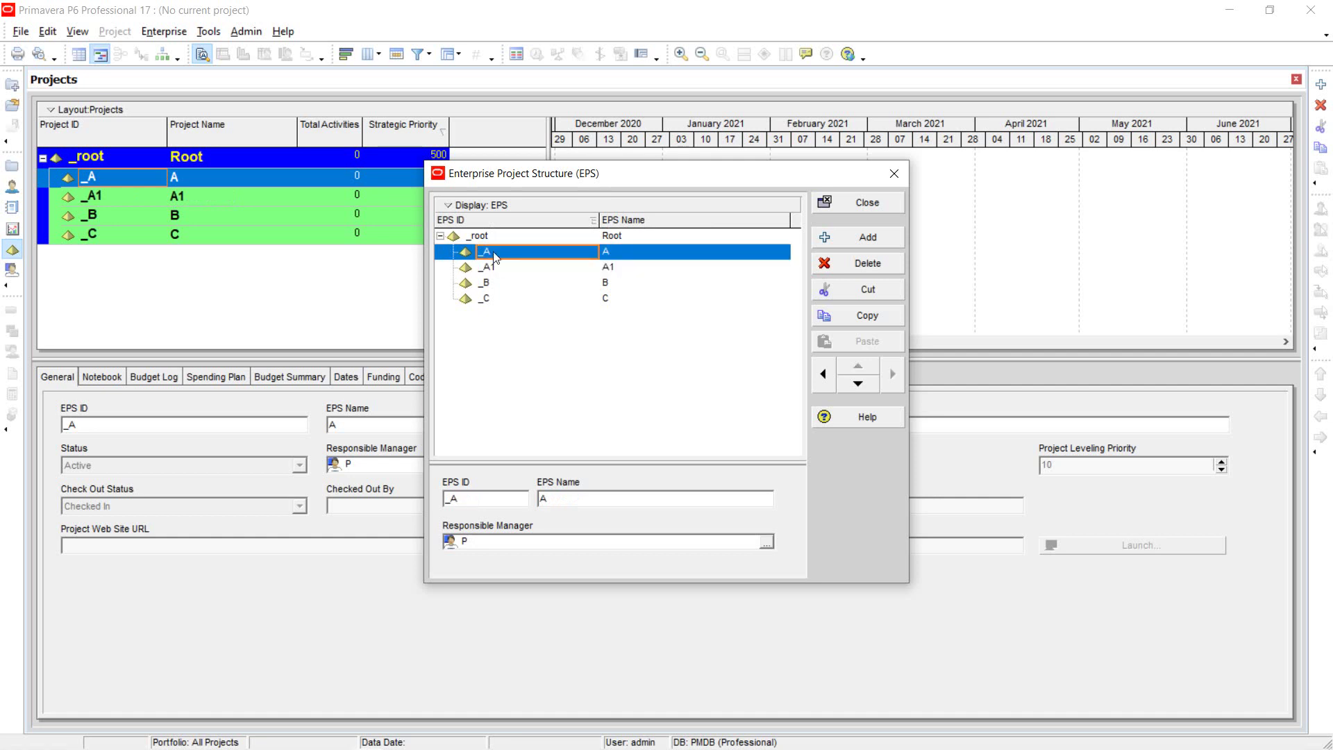
click(500, 268)
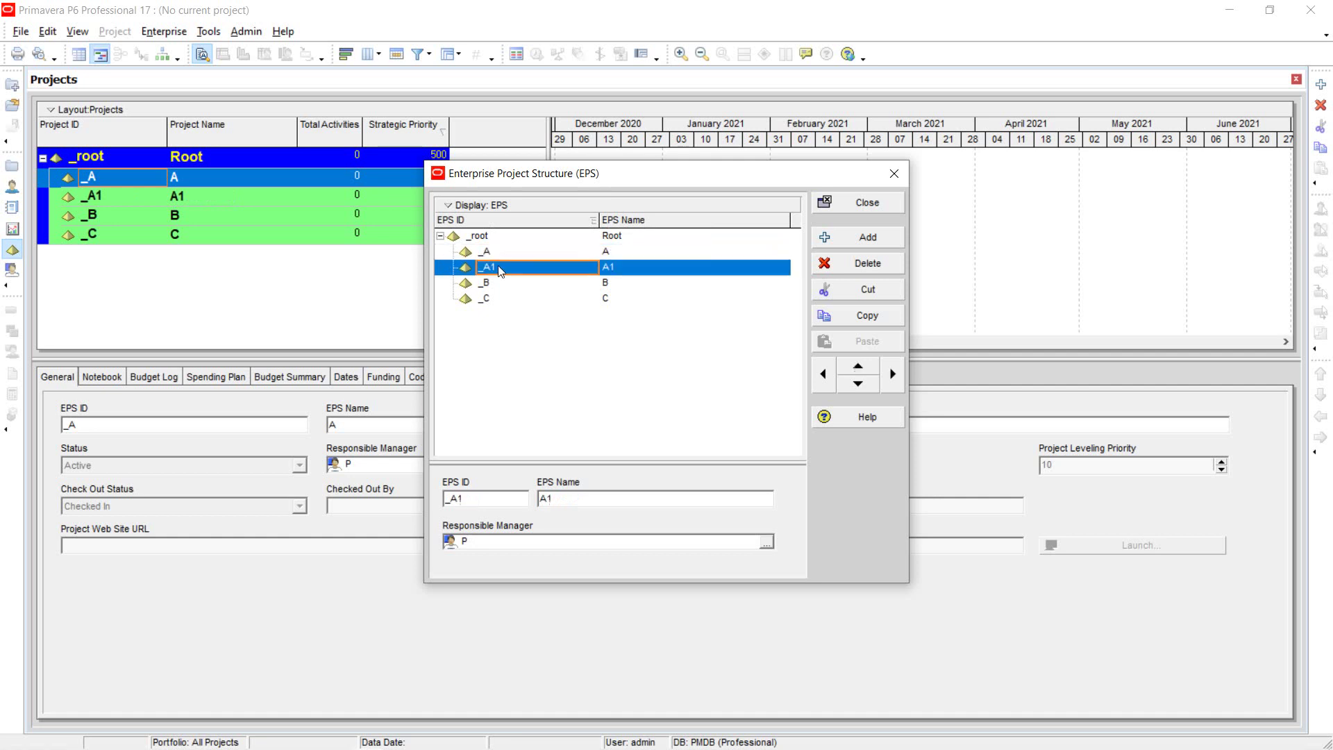
click(858, 368)
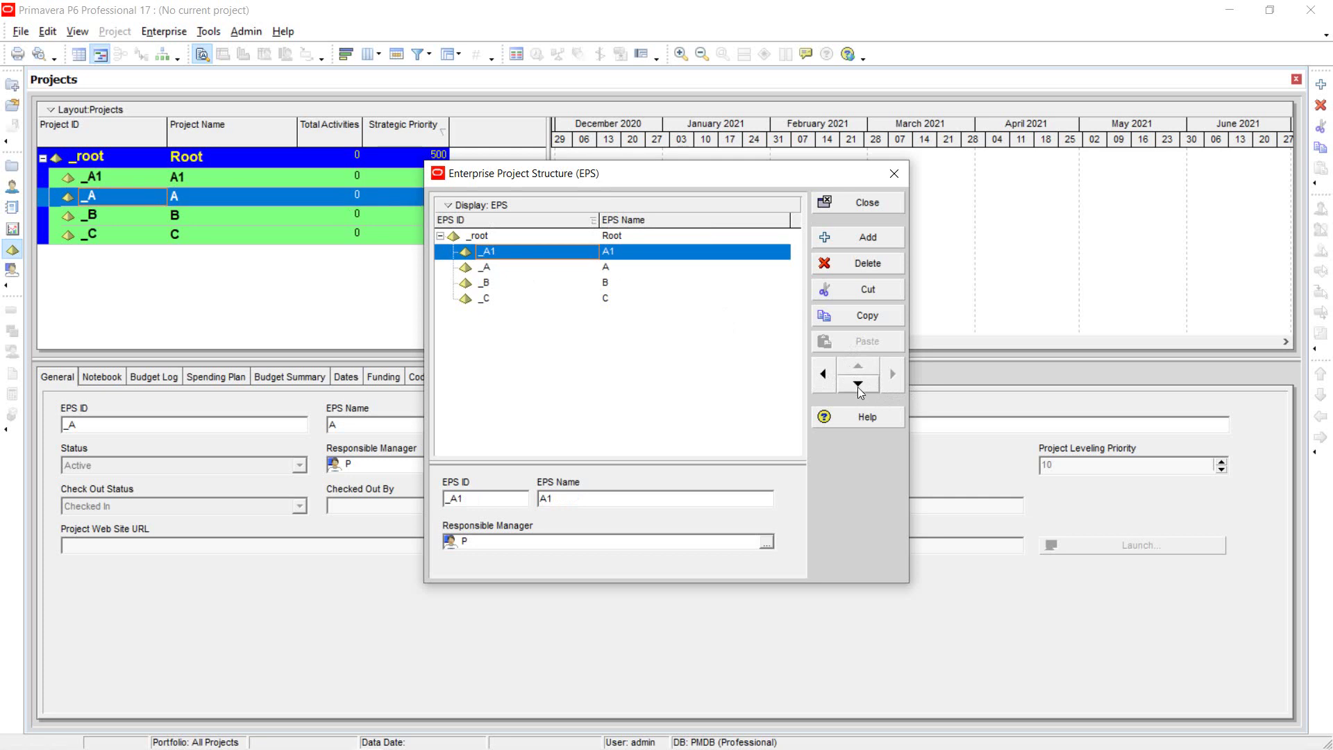
click(858, 386)
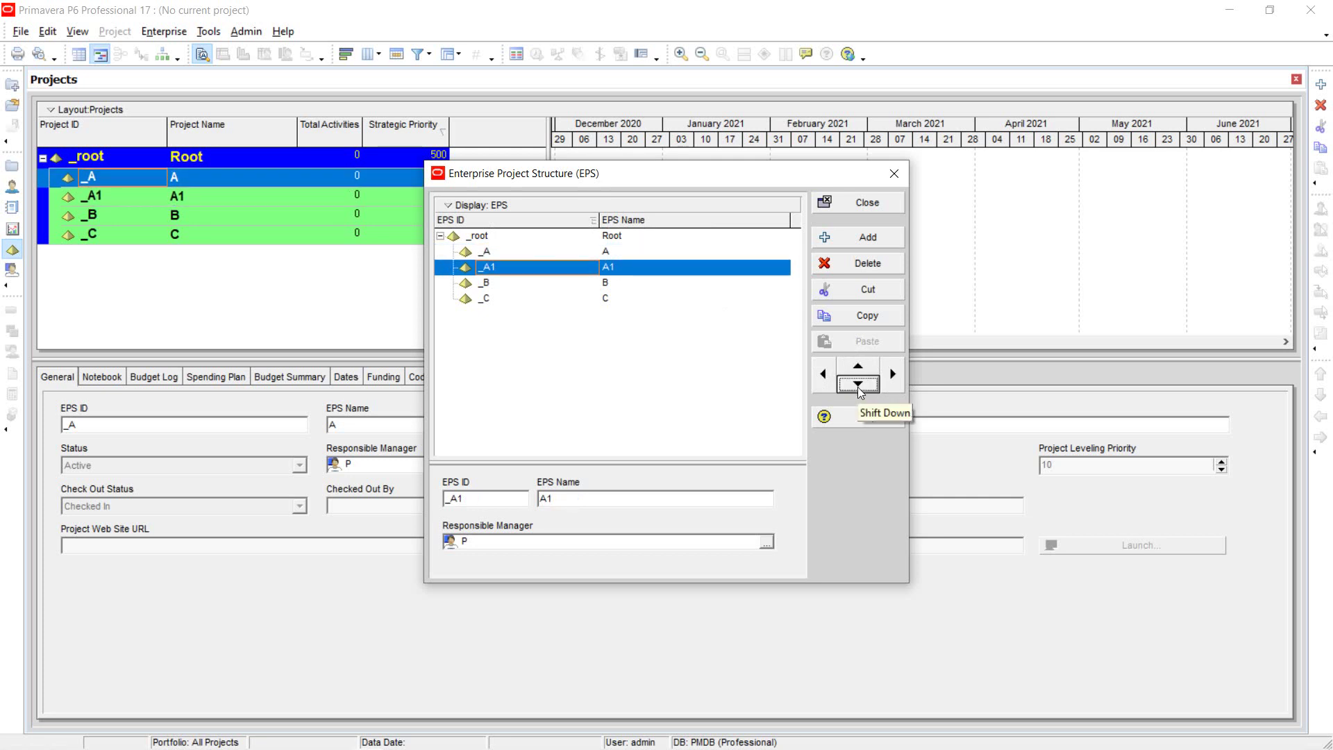
click(894, 376)
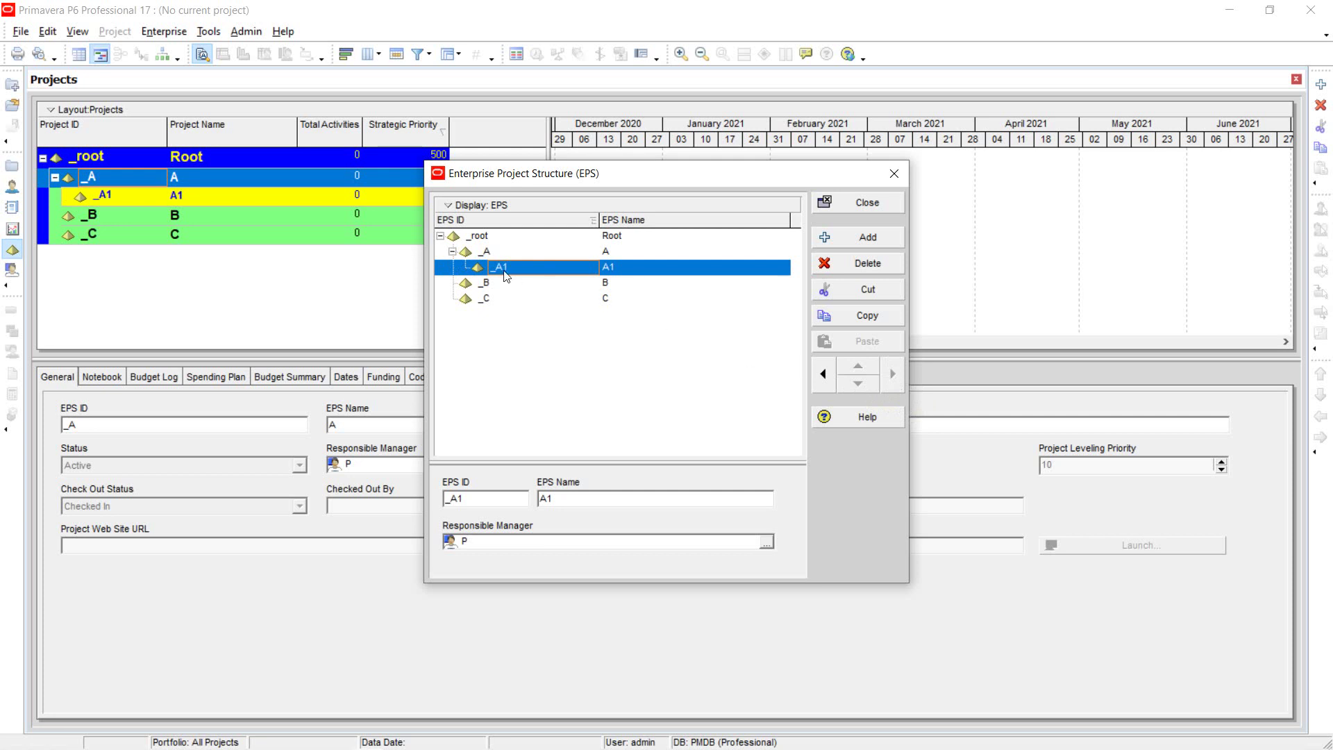
Add another EPS element indented as a child of _A, with the ID _A2 and the name A2
click(507, 252)
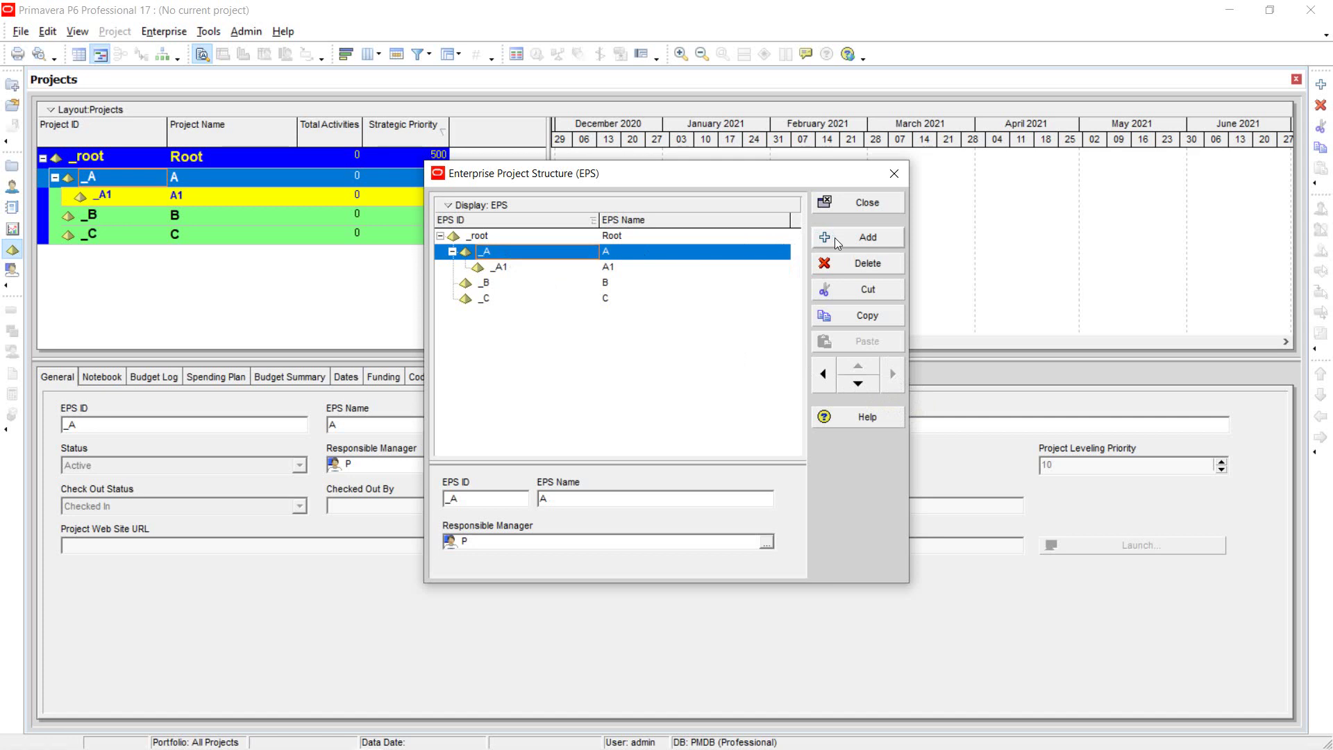
click(861, 237)
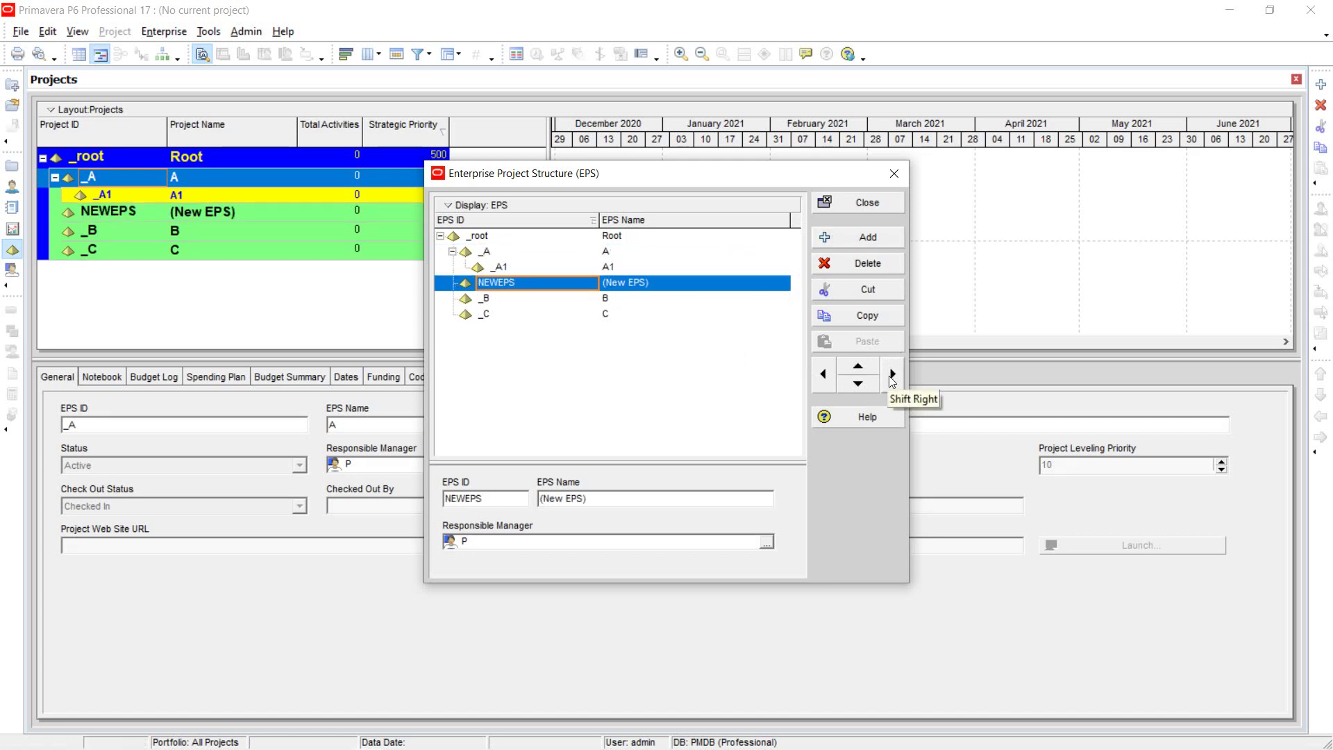
click(892, 375)
click(521, 267)
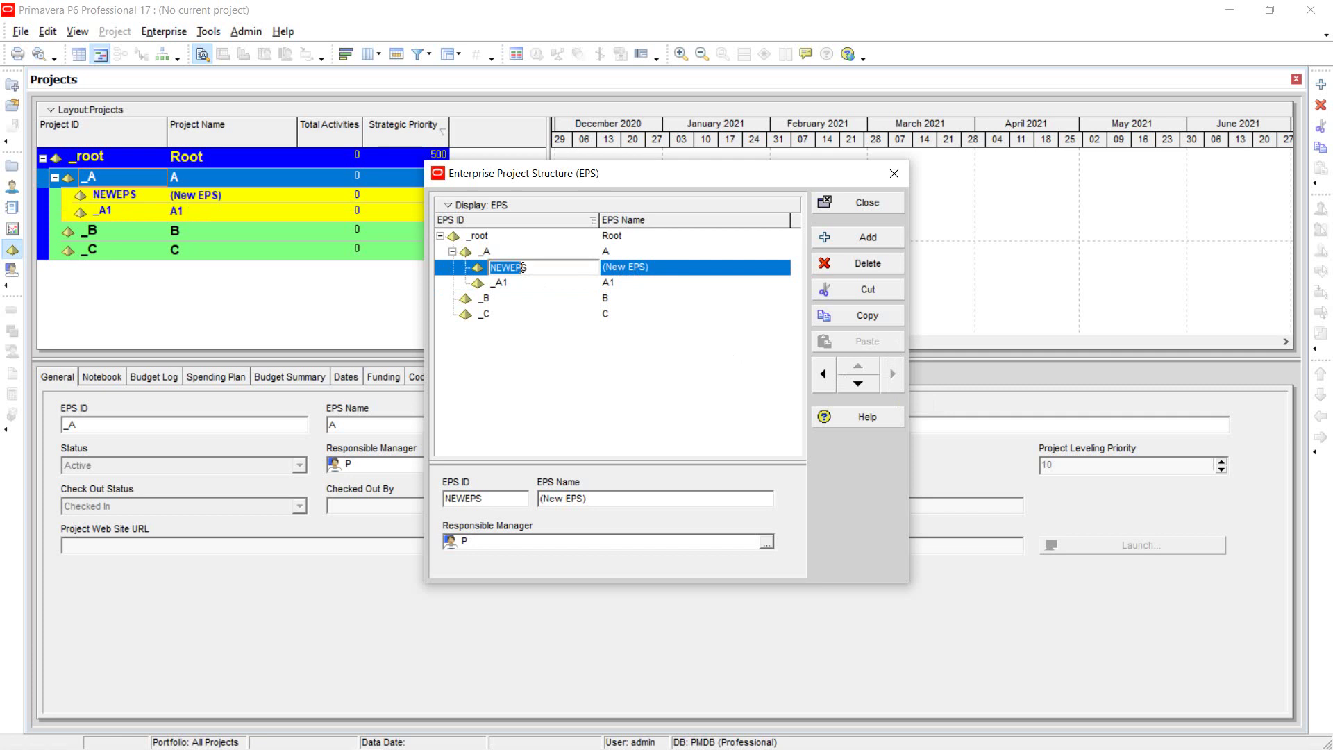
drag(523, 267, 528, 268)
key(BackSpace)
text(_A2)
click(652, 268)
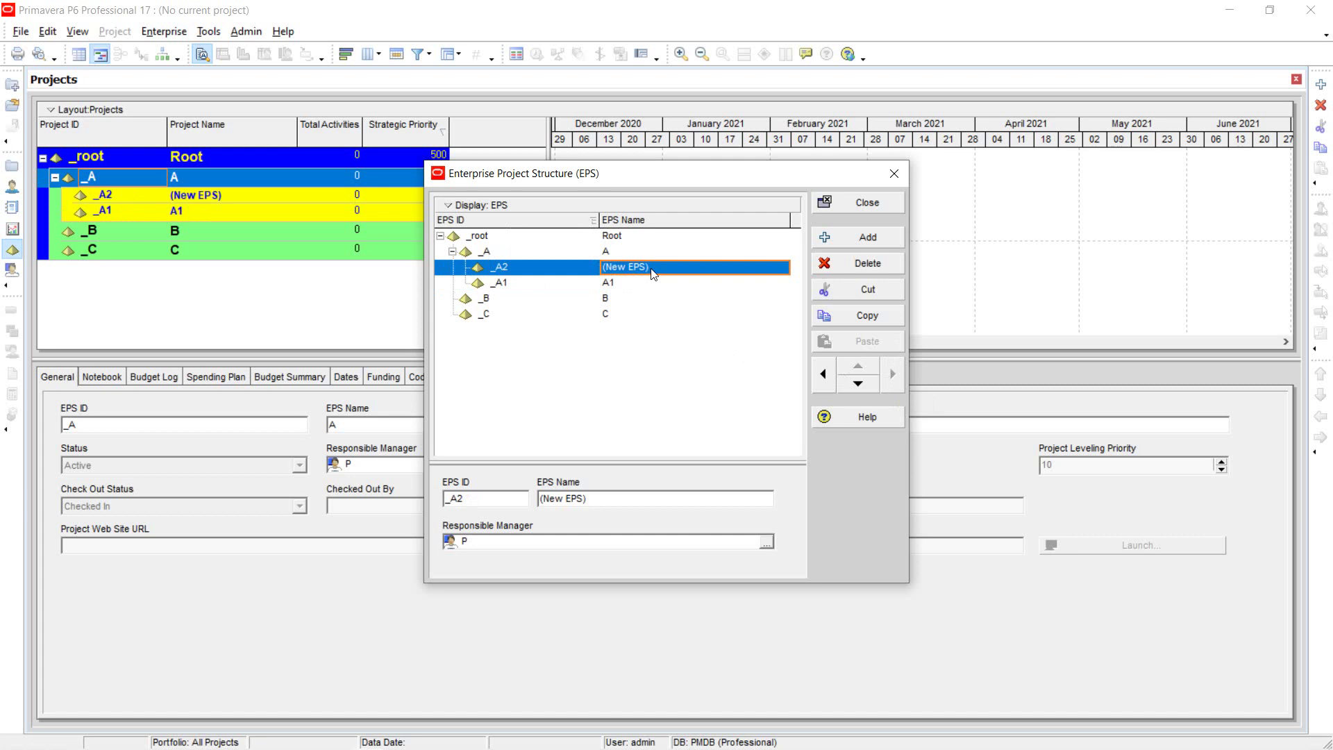
text(A2)
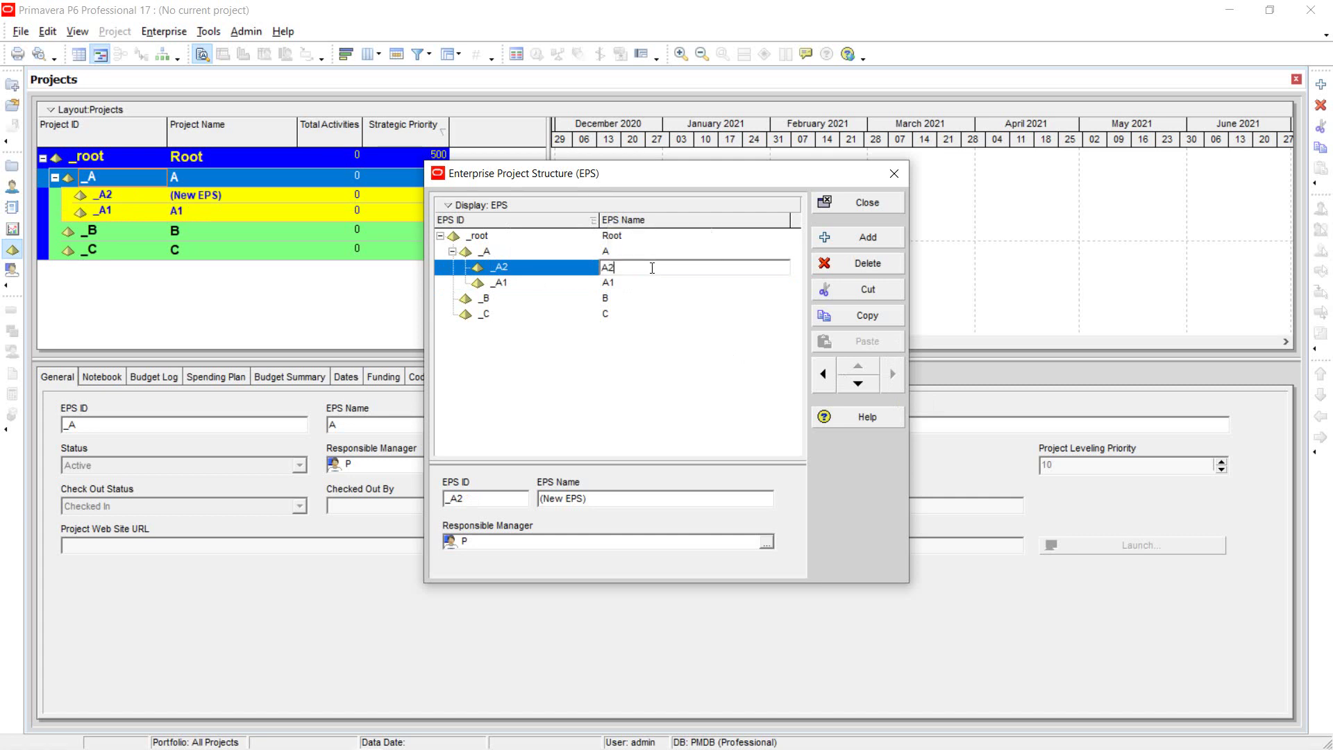
key(Return)
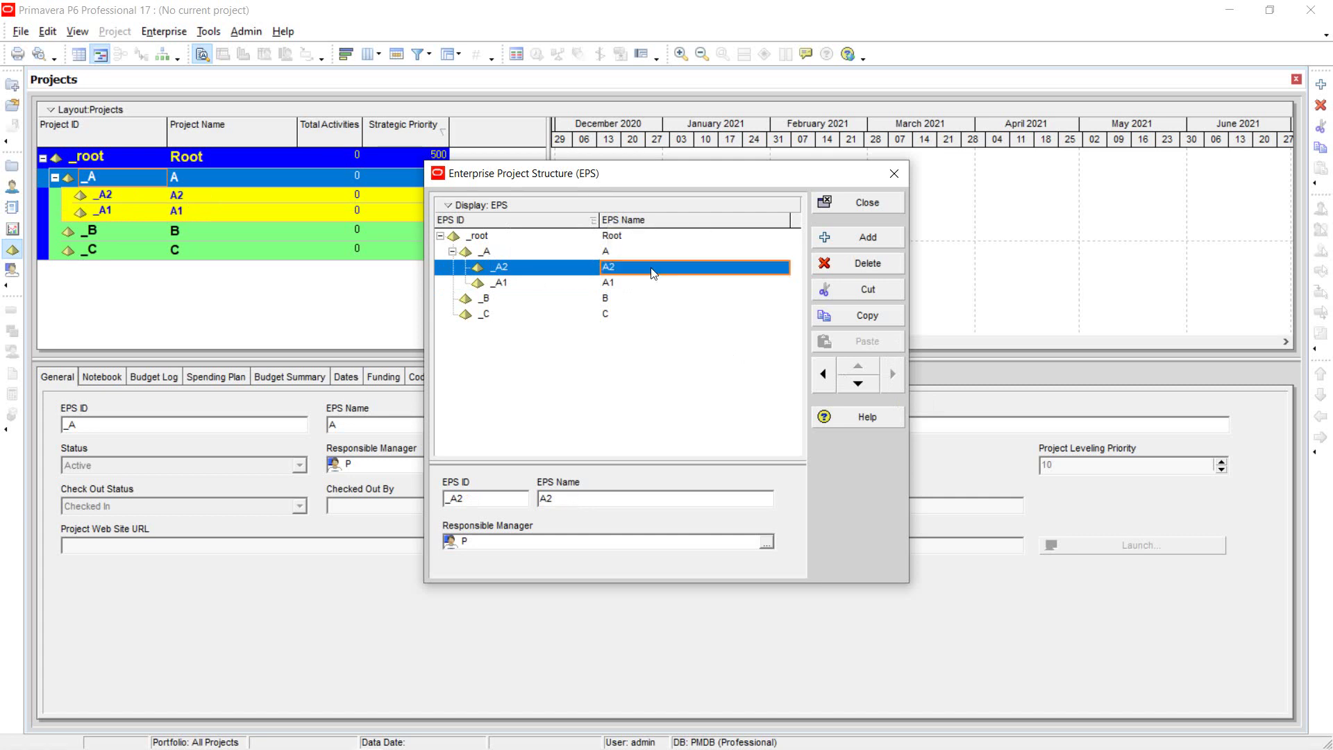
click(531, 313)
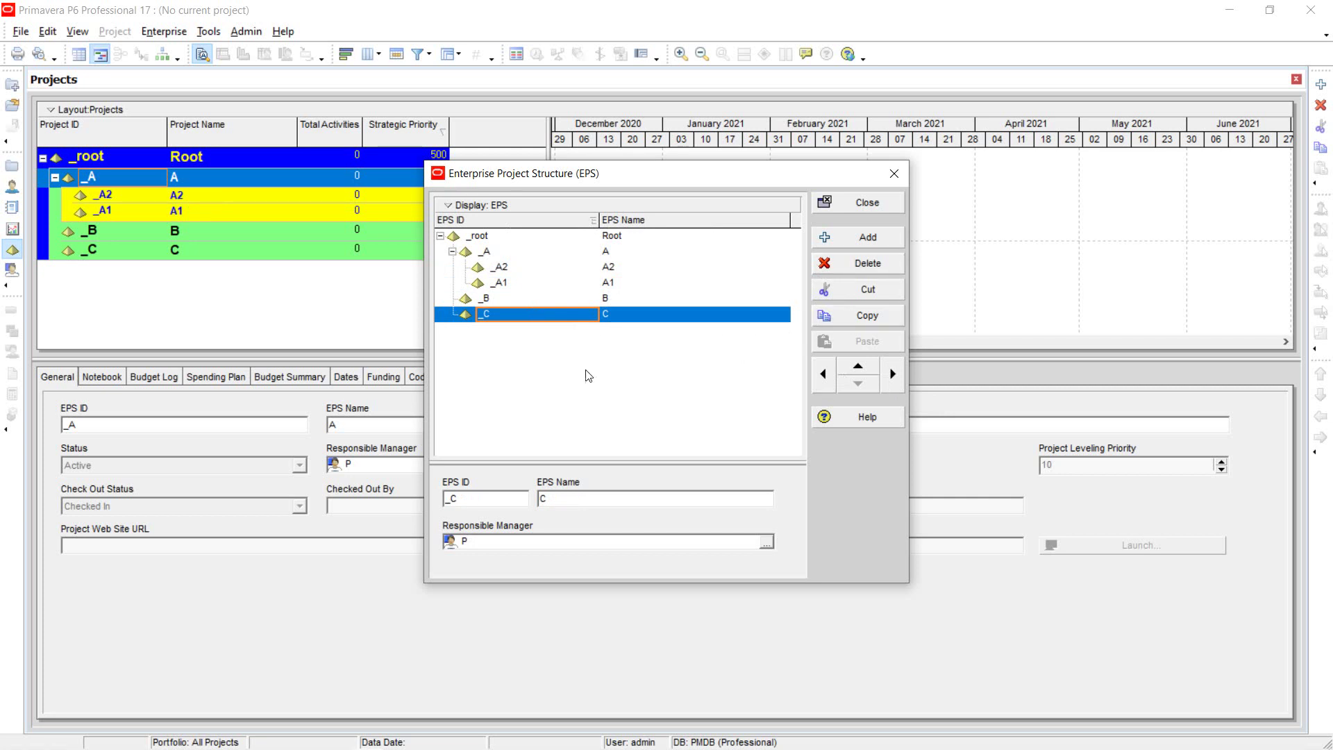
click(538, 269)
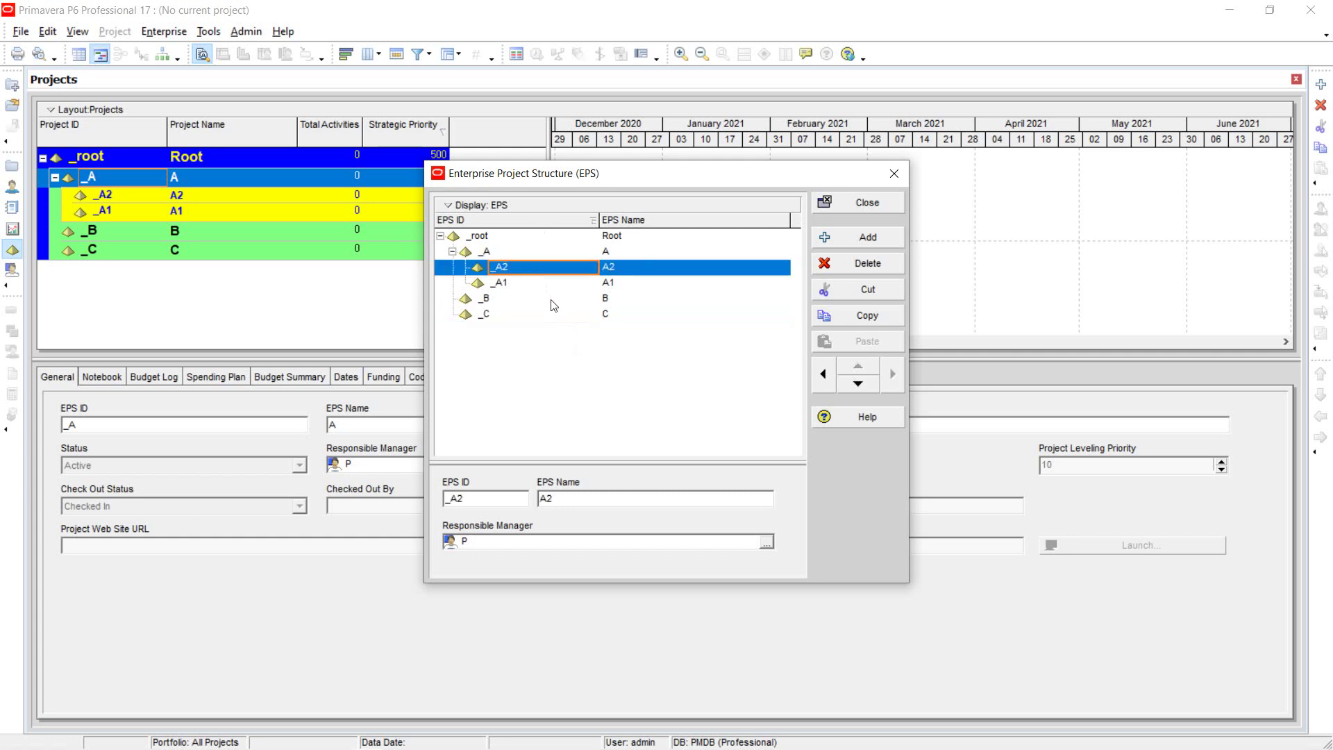
click(465, 500)
Display the EPS as a chart instead of a table and zoom it to best fit
click(469, 206)
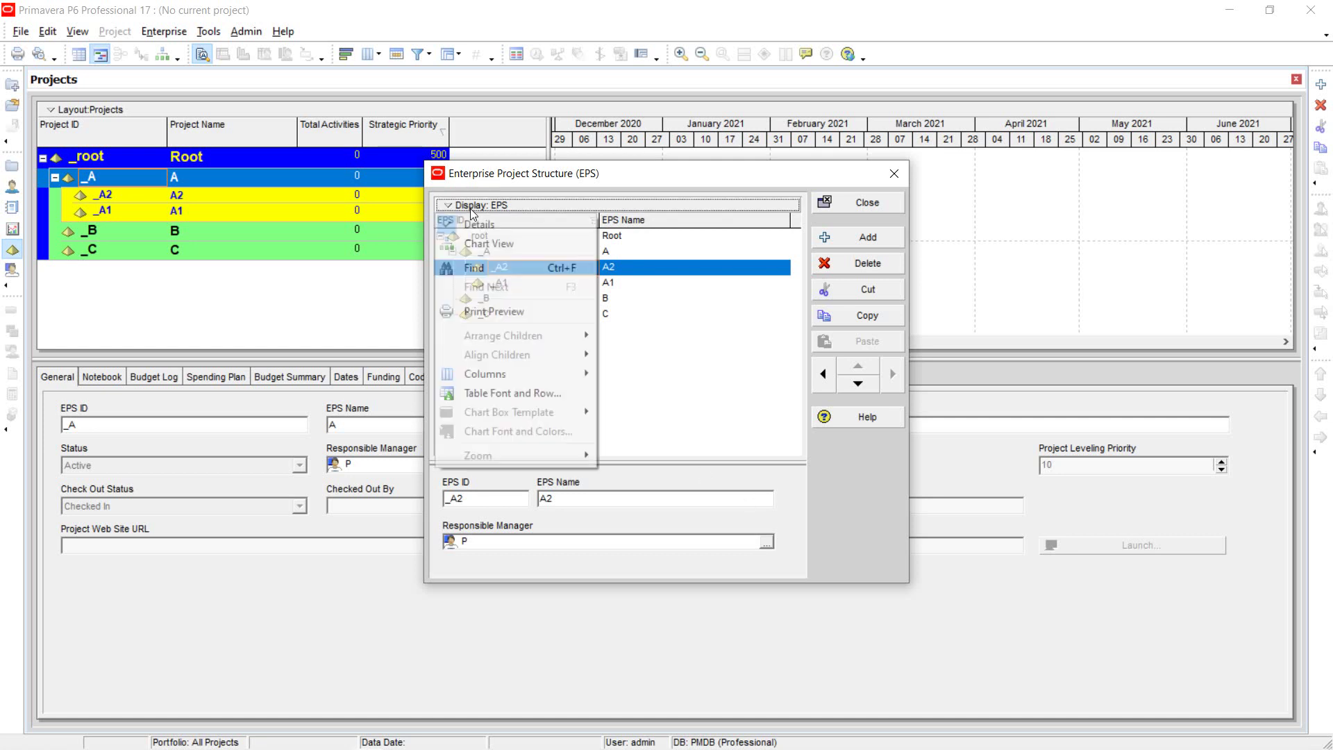
click(524, 244)
scroll(602, 357, down, 2)
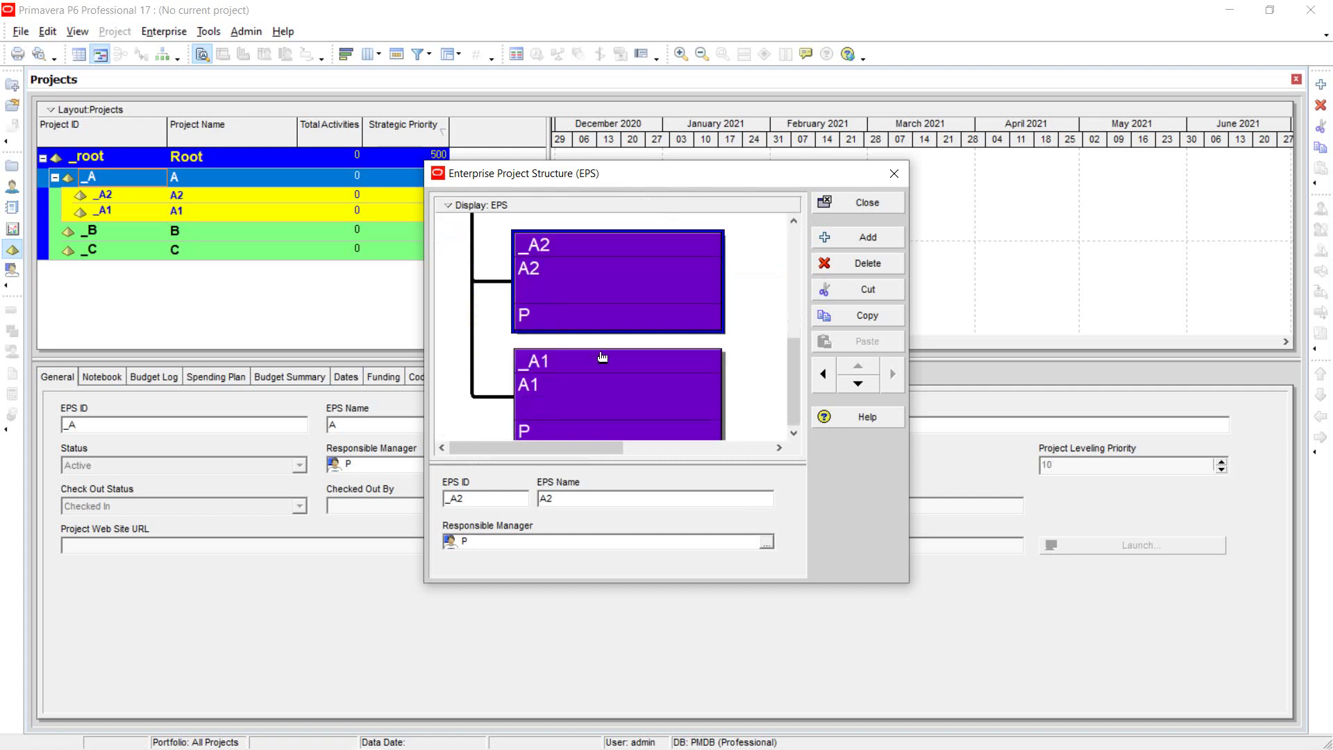
scroll(602, 357, up, 2)
scroll(602, 357, down, 2)
scroll(603, 357, up, 2)
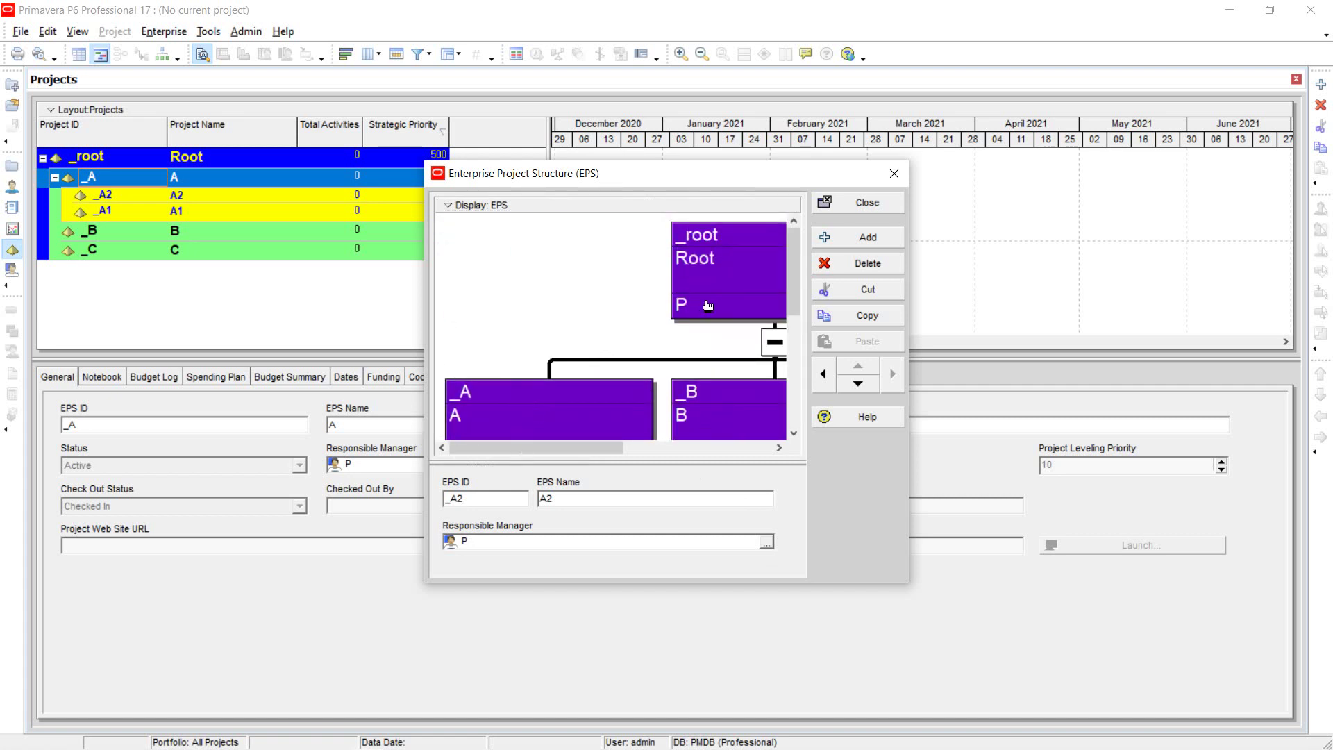
right_click(505, 252)
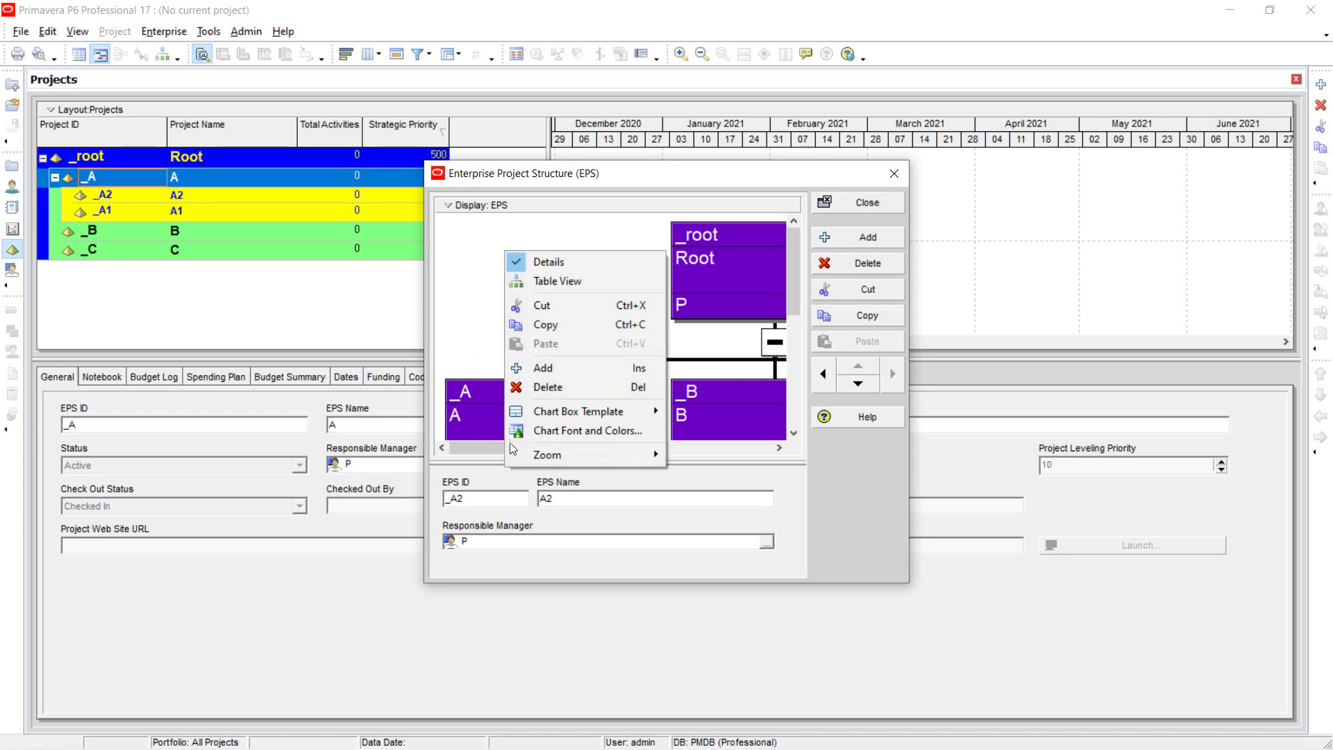
mouse_move(532, 456)
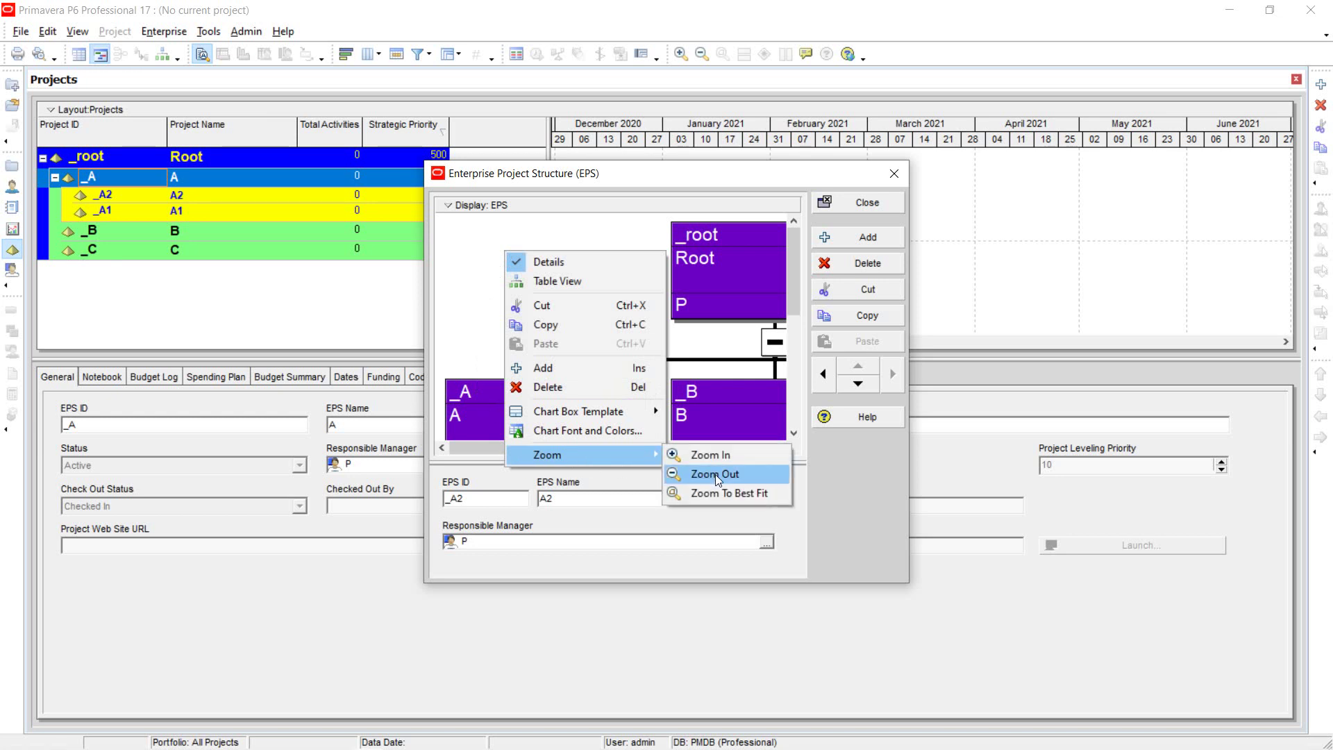
click(720, 494)
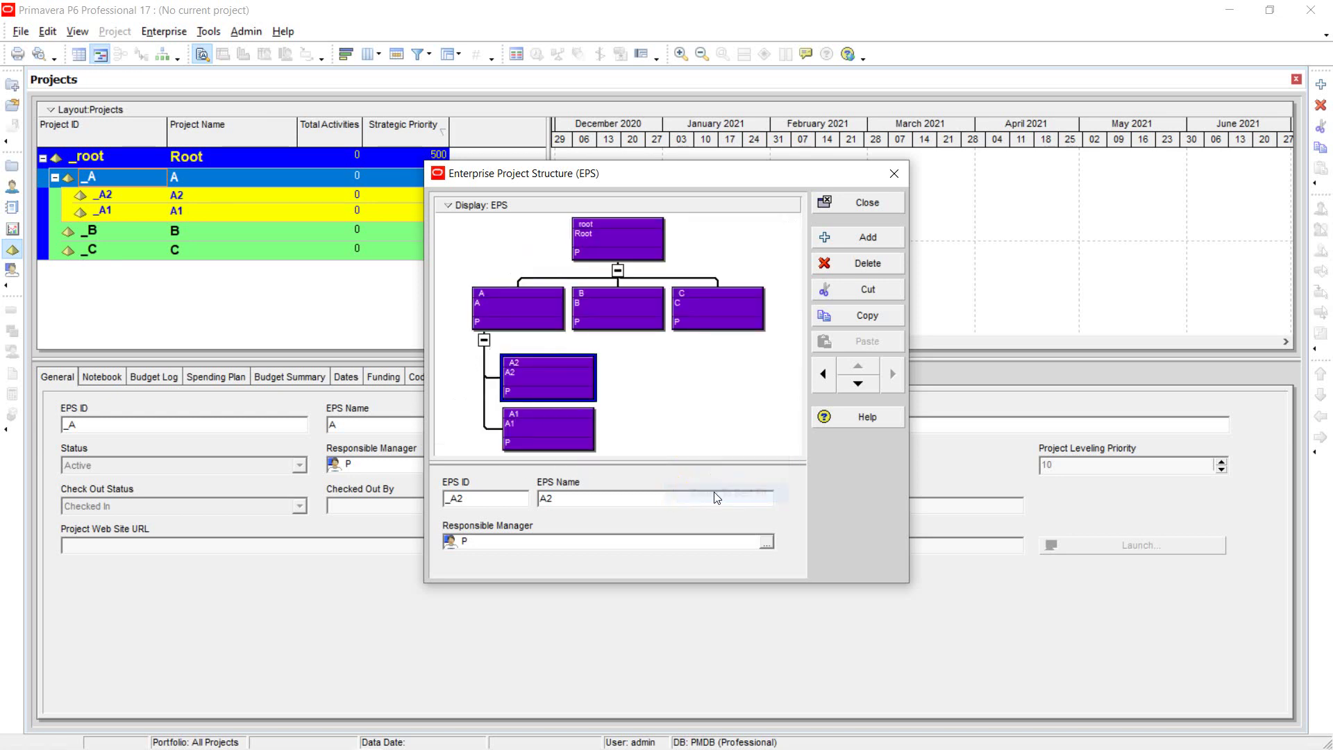
Examine the root box and the A, B and C boxes below it in the EPS chart
click(599, 233)
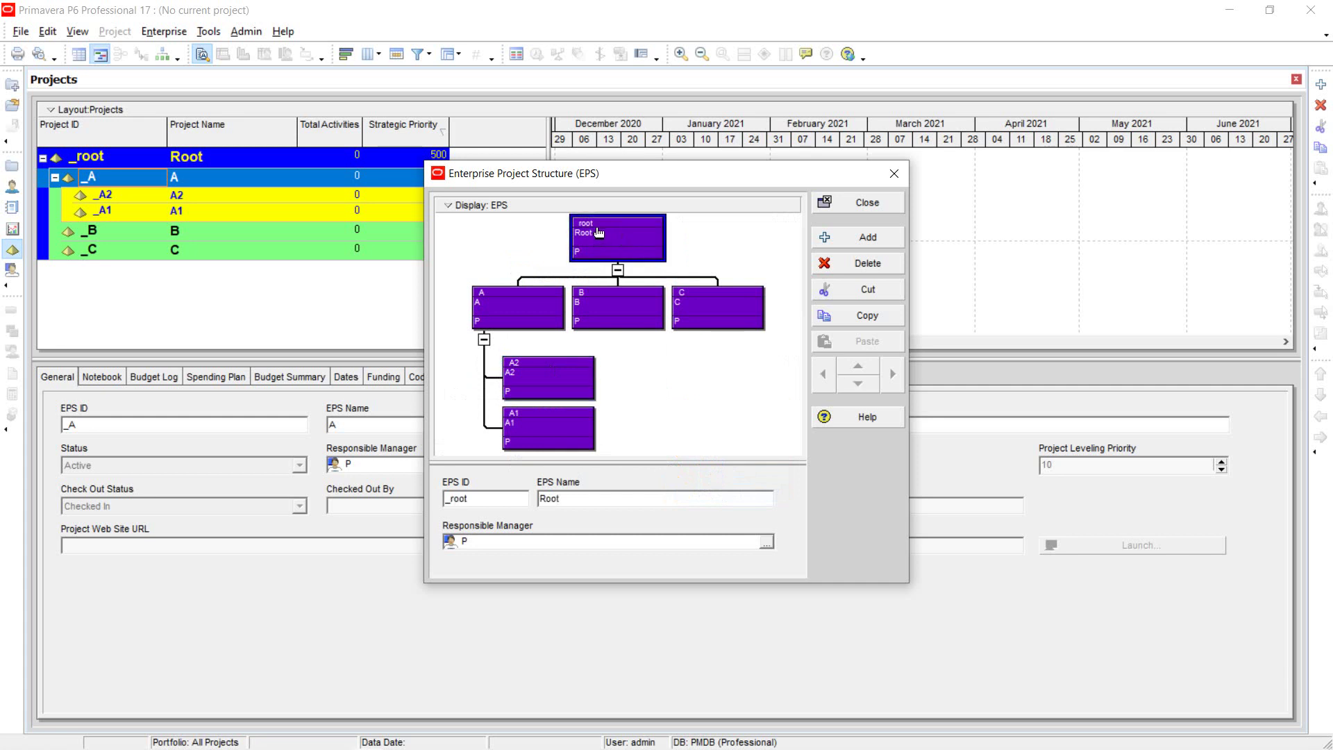
click(516, 304)
click(623, 316)
click(719, 319)
click(560, 316)
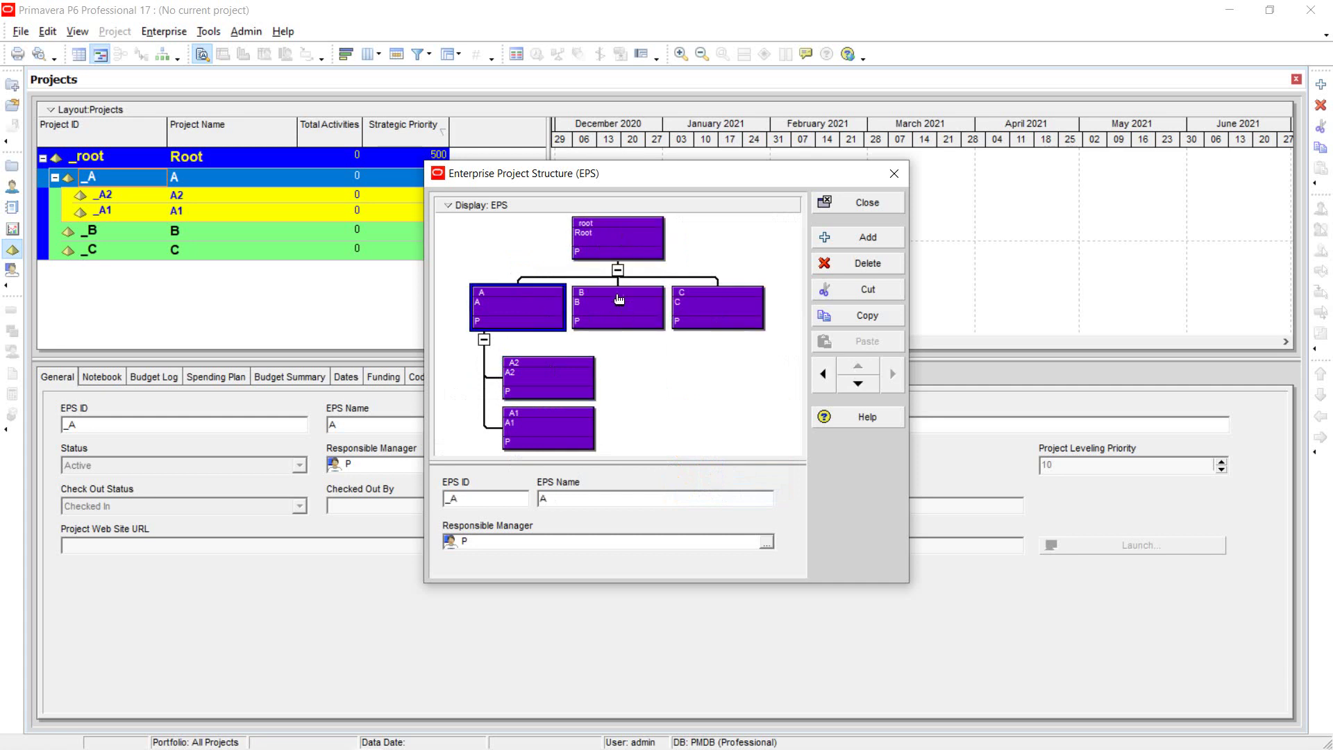
click(619, 270)
click(618, 345)
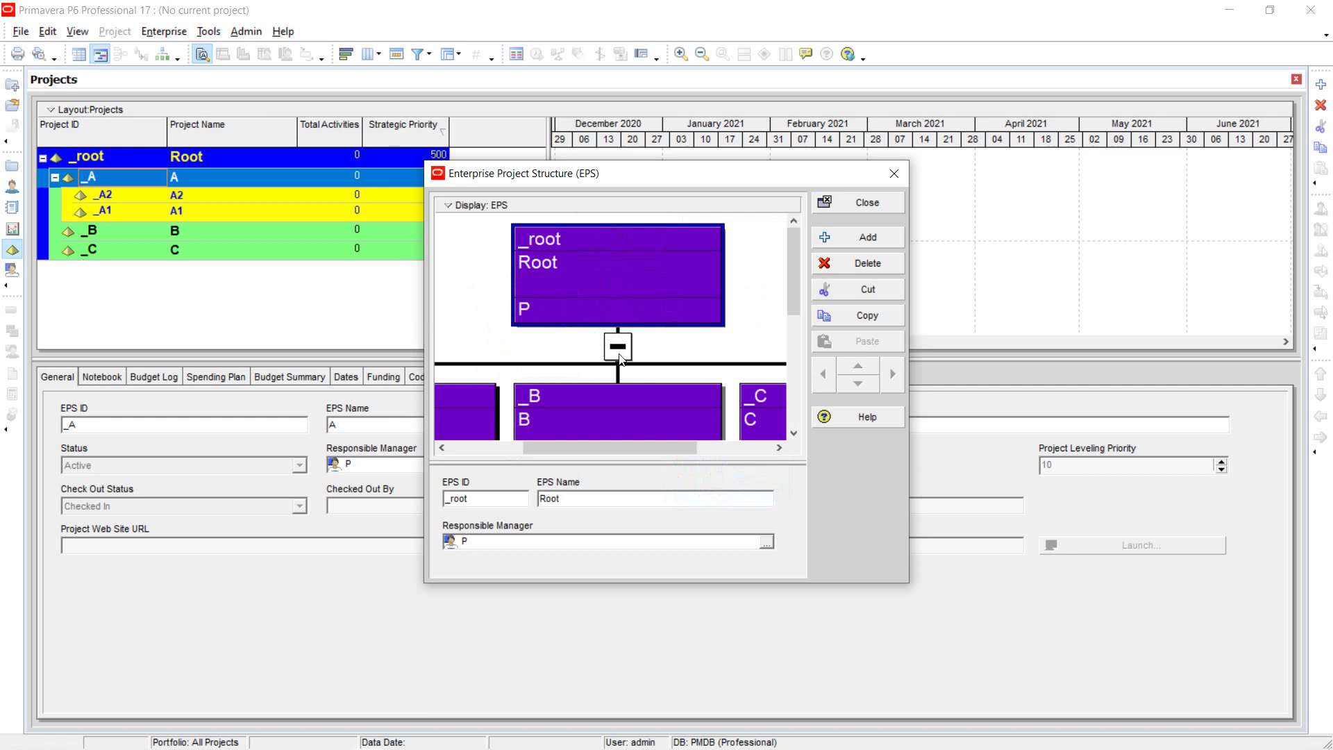
scroll(625, 362, down, 5)
scroll(629, 382, up, 3)
Zoom out the EPS chart and examine the hierarchy from the root down to A2 and A1
right_click(644, 425)
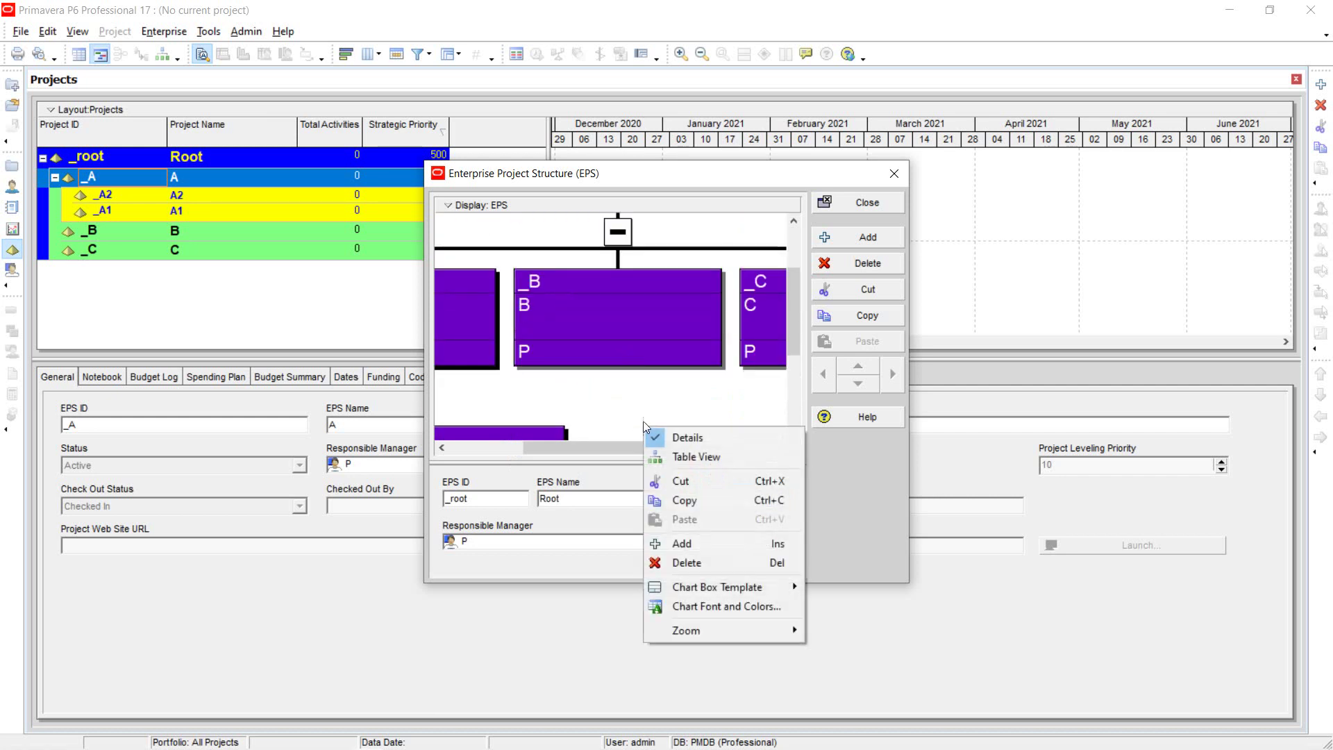
mouse_move(785, 627)
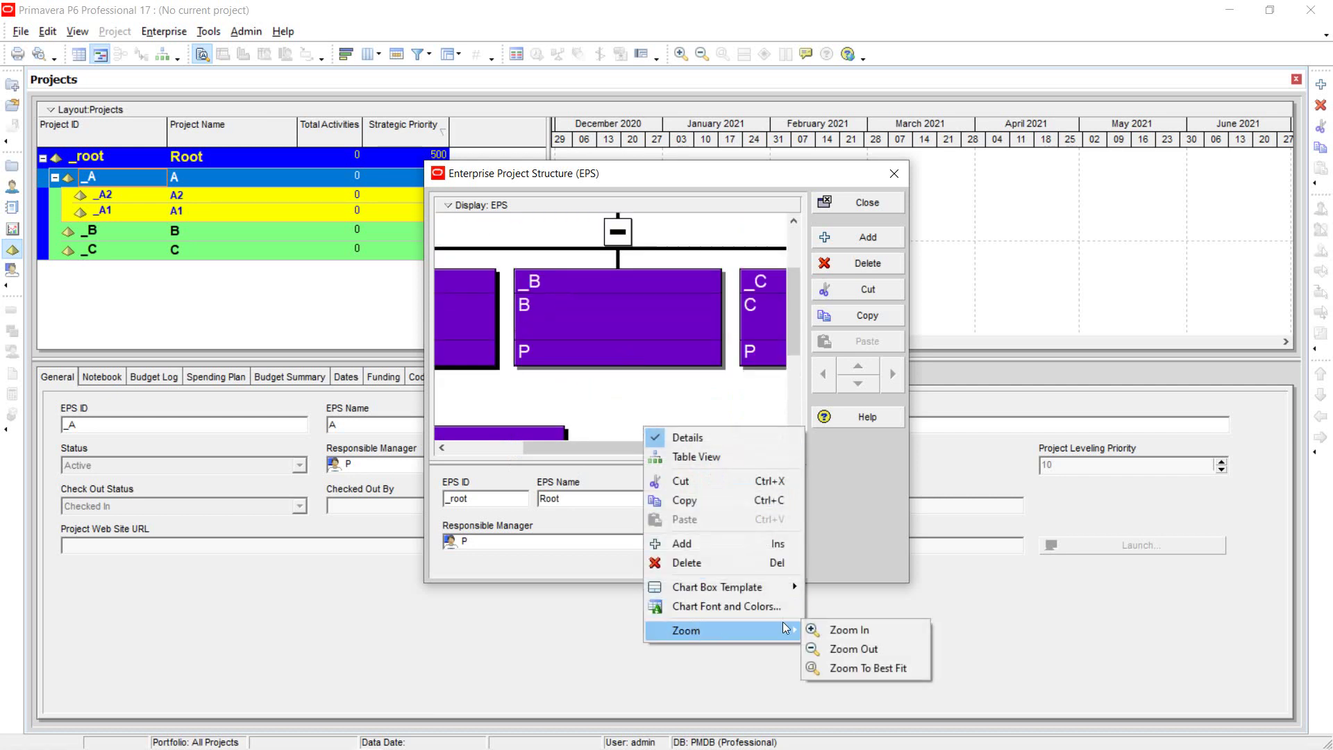
click(840, 648)
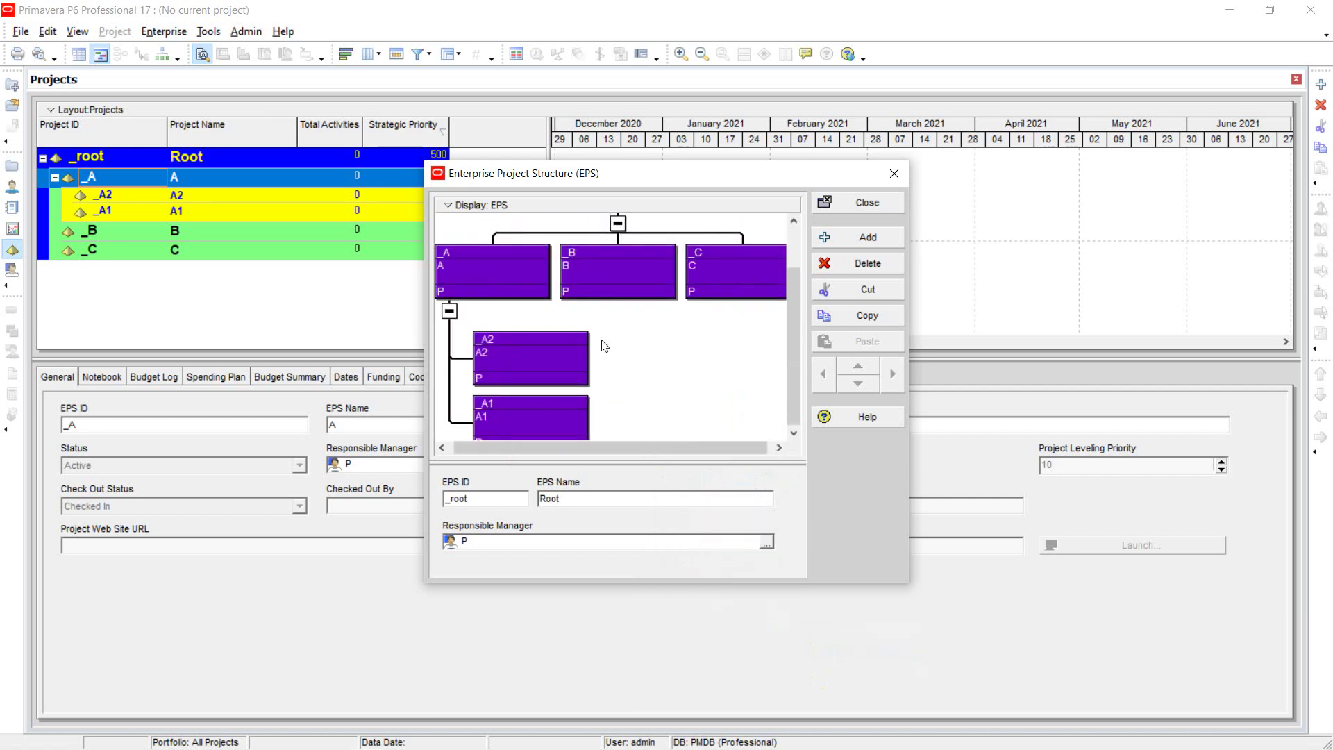
scroll(673, 396, up, 2)
scroll(662, 391, down, 1)
scroll(661, 392, up, 1)
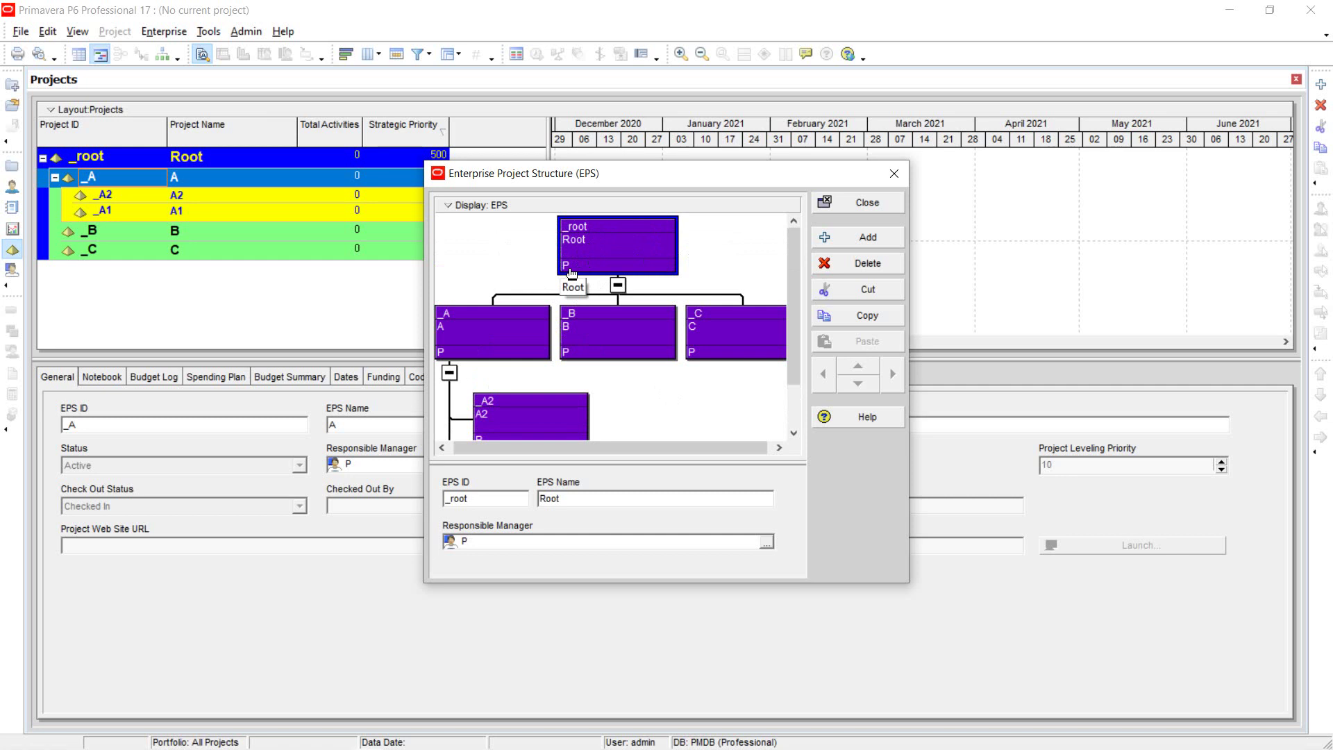
scroll(570, 272, down, 2)
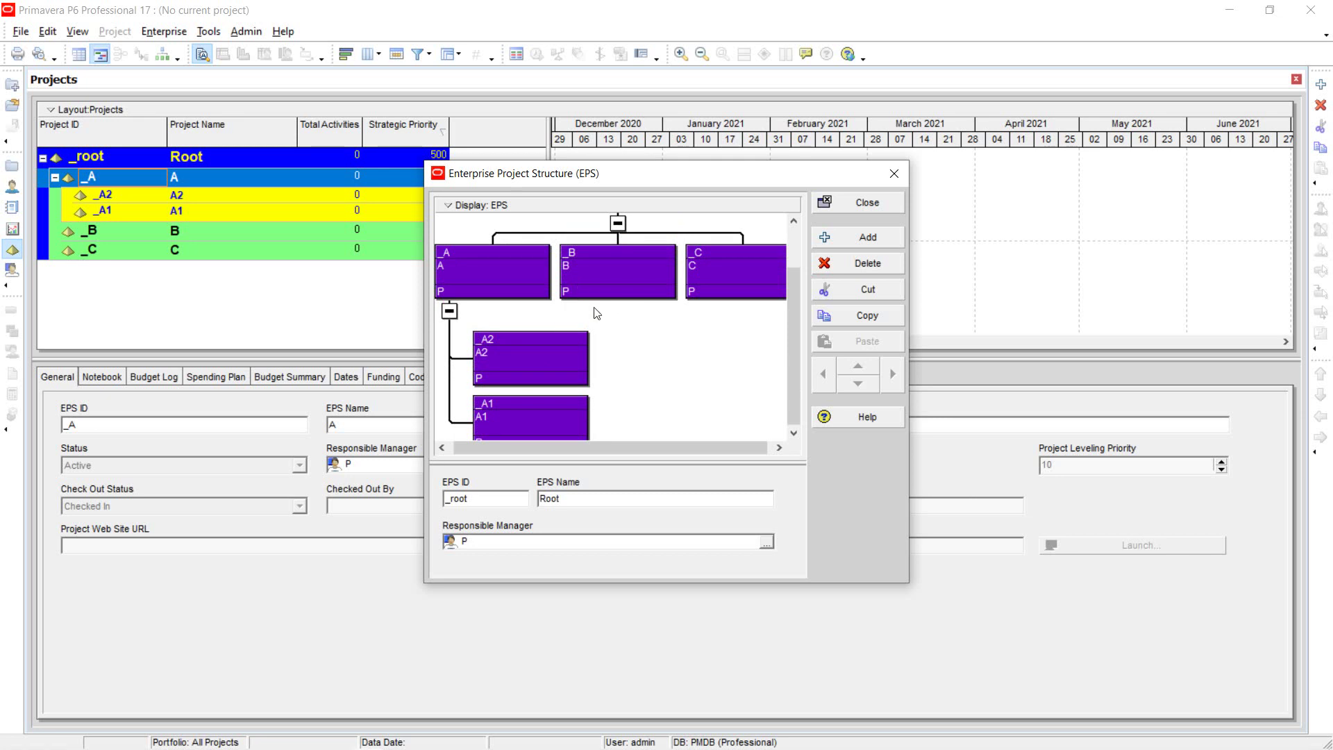
scroll(525, 379, up, 2)
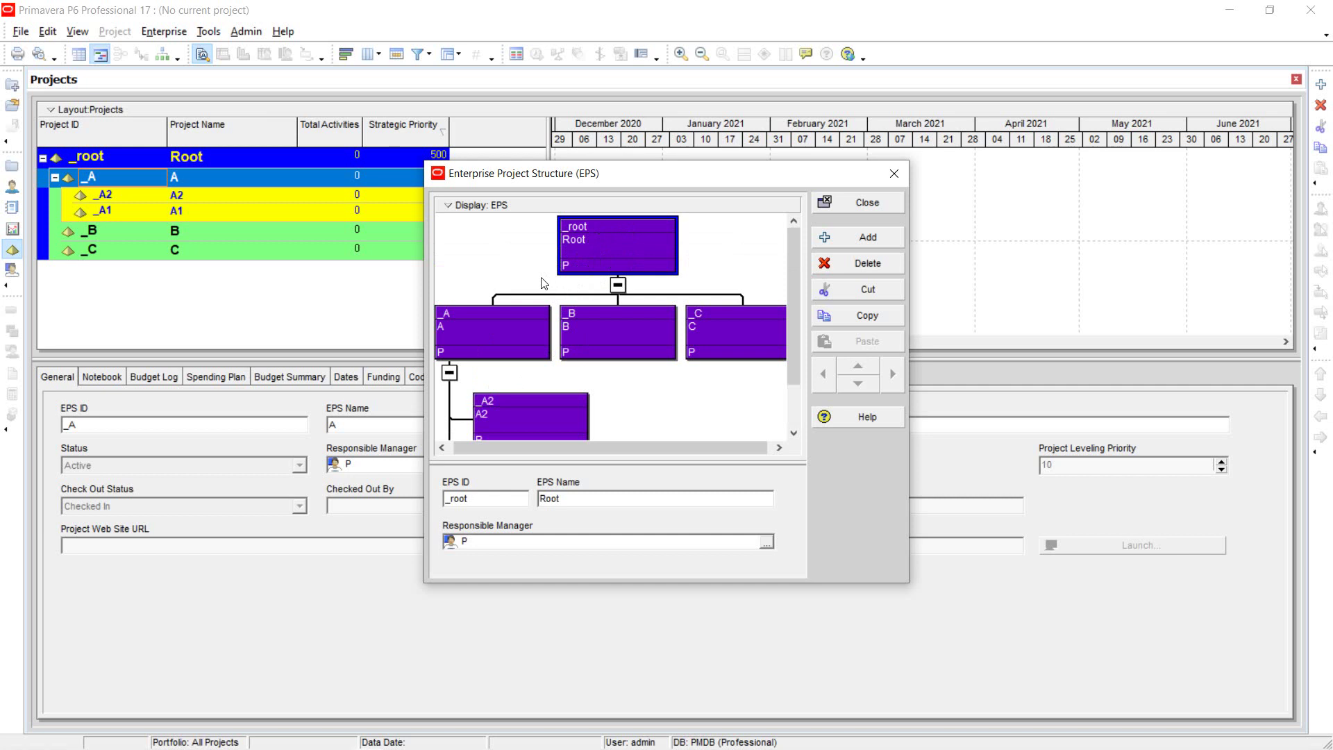
Apply the OBS chart box template to the EPS chart
right_click(476, 236)
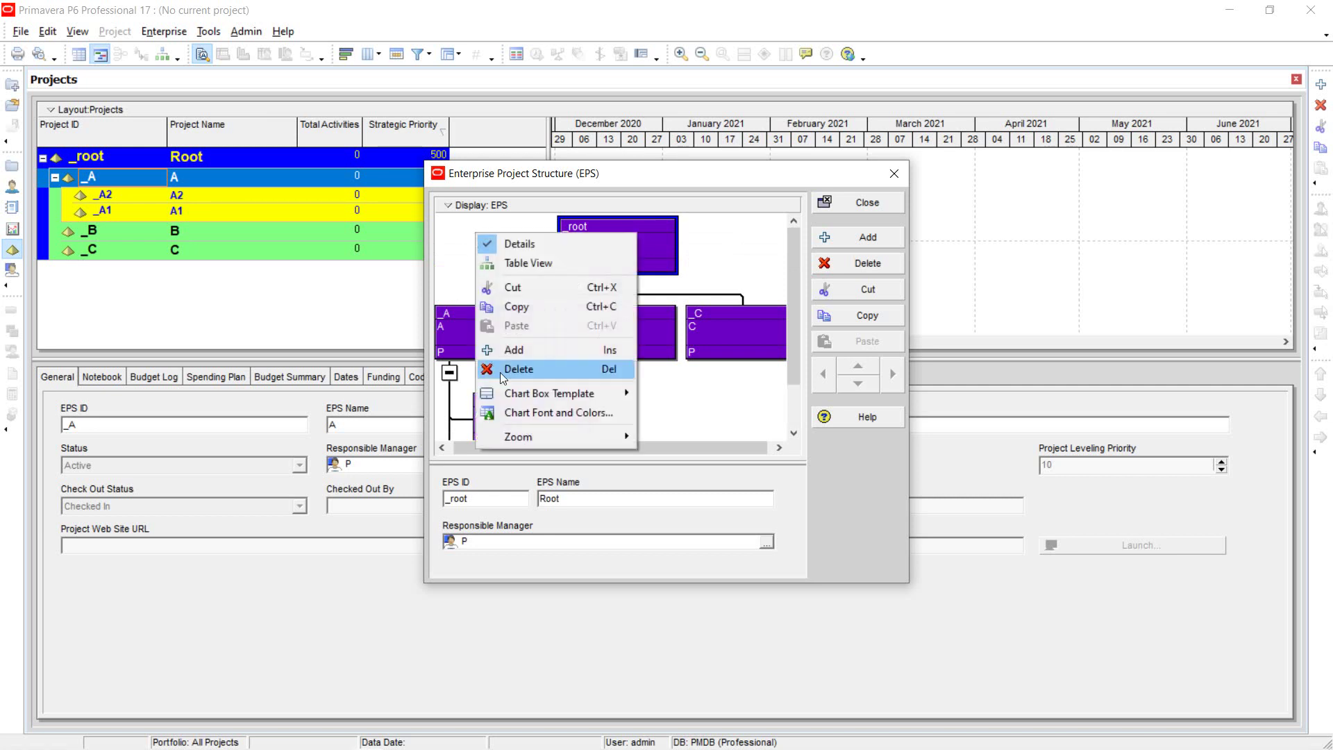
mouse_move(558, 398)
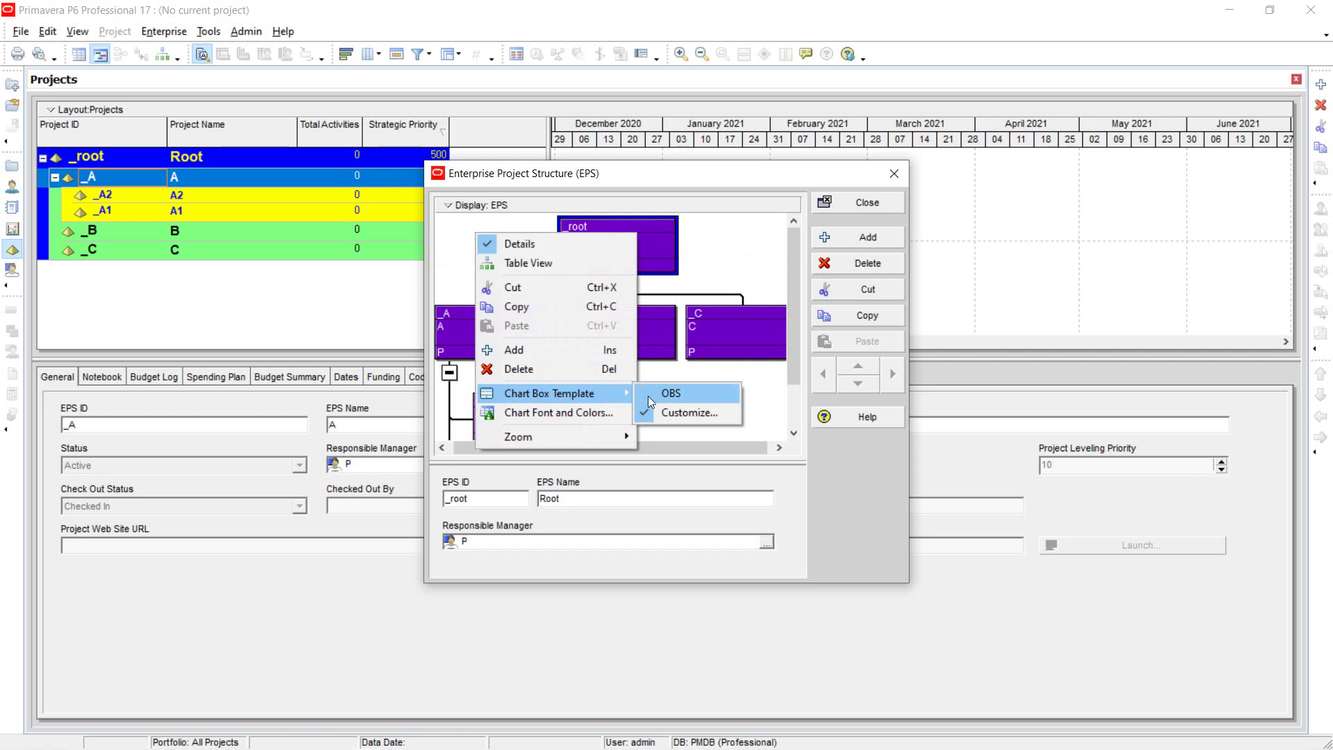
click(671, 394)
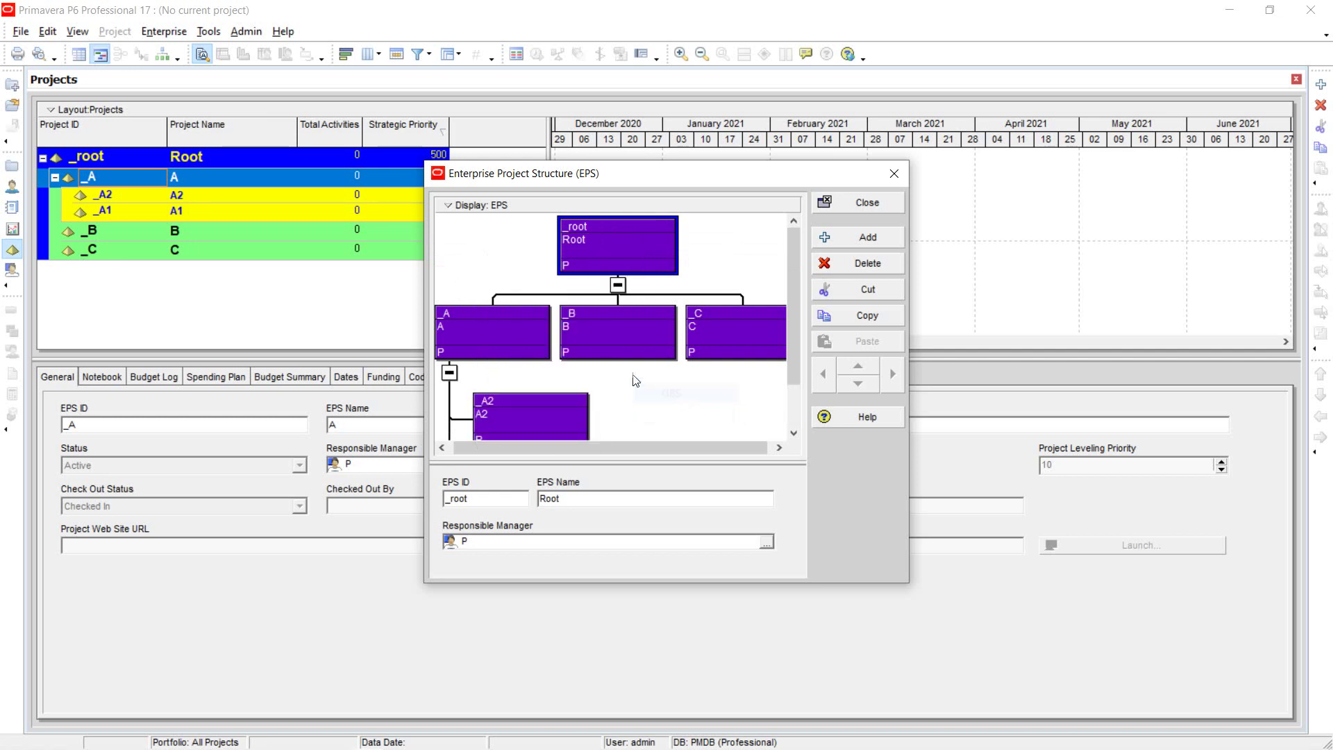
Open the customization of the chart box template and set the total box width to 140
right_click(460, 246)
mouse_move(589, 405)
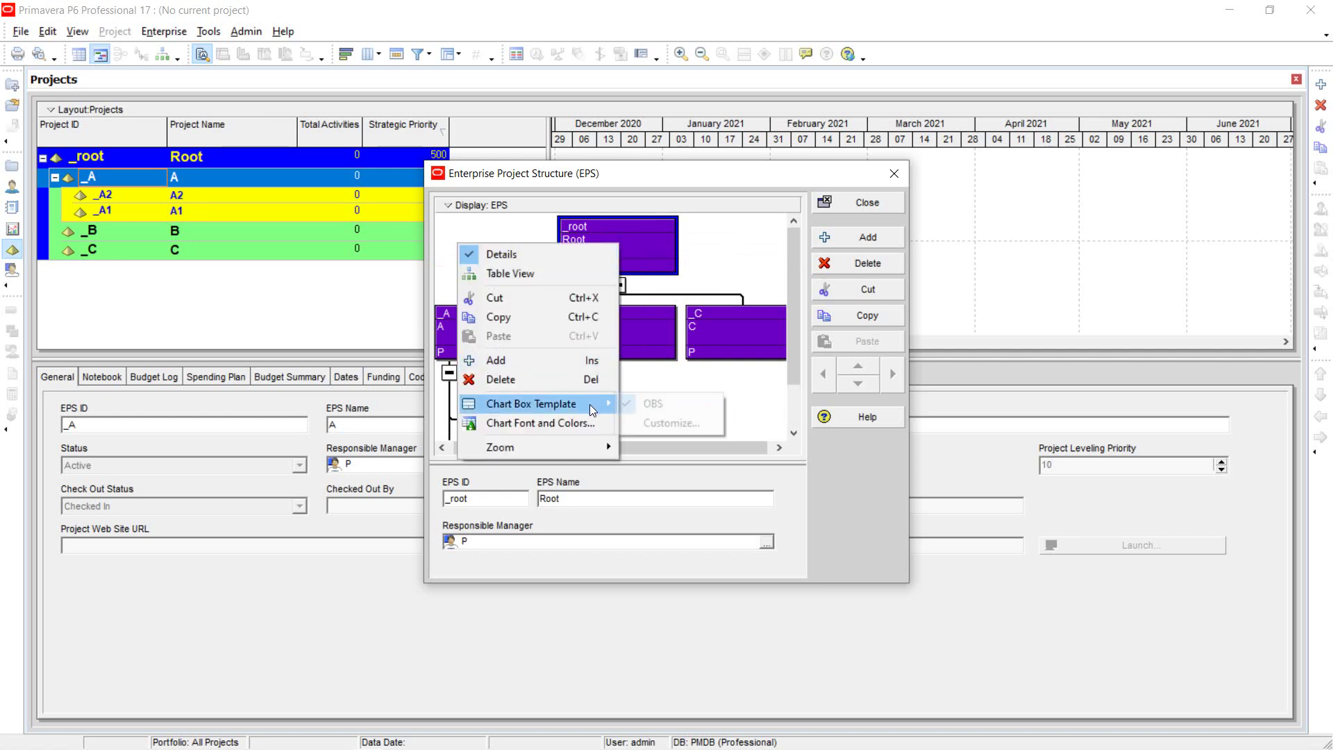
click(672, 421)
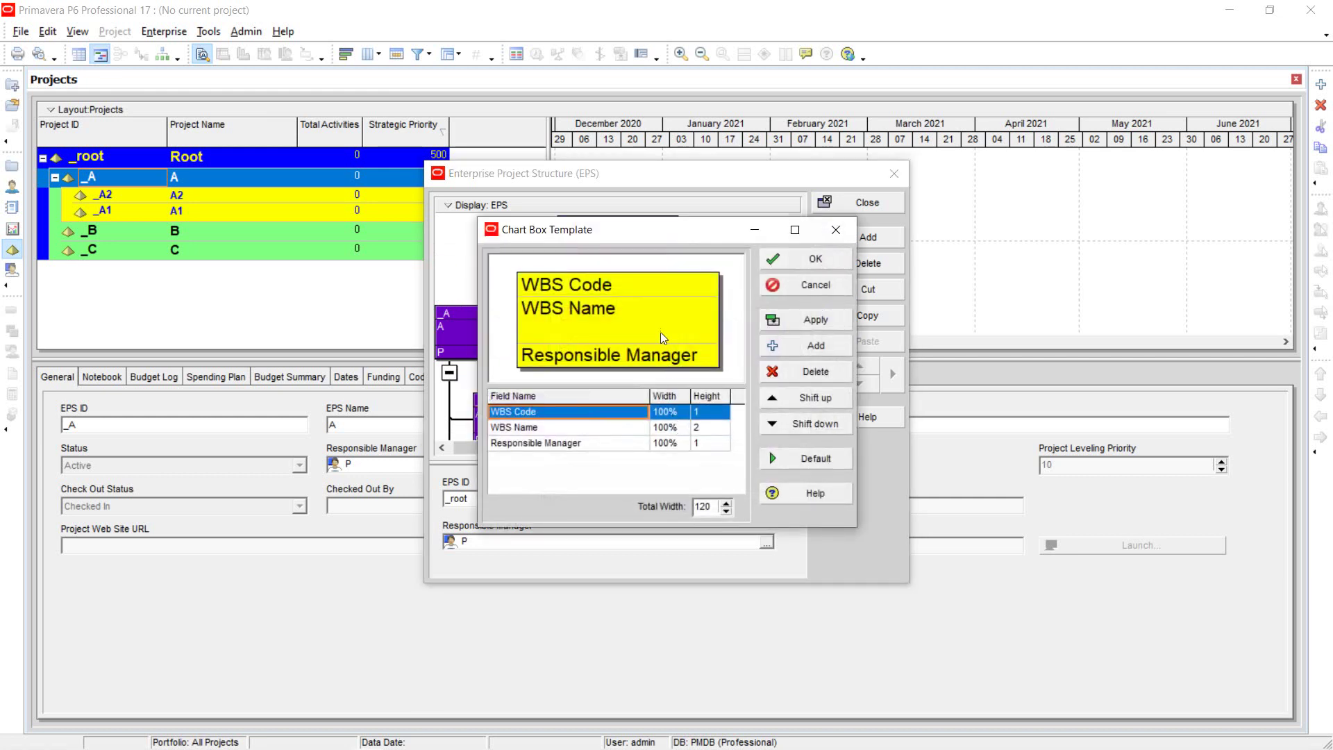
click(657, 303)
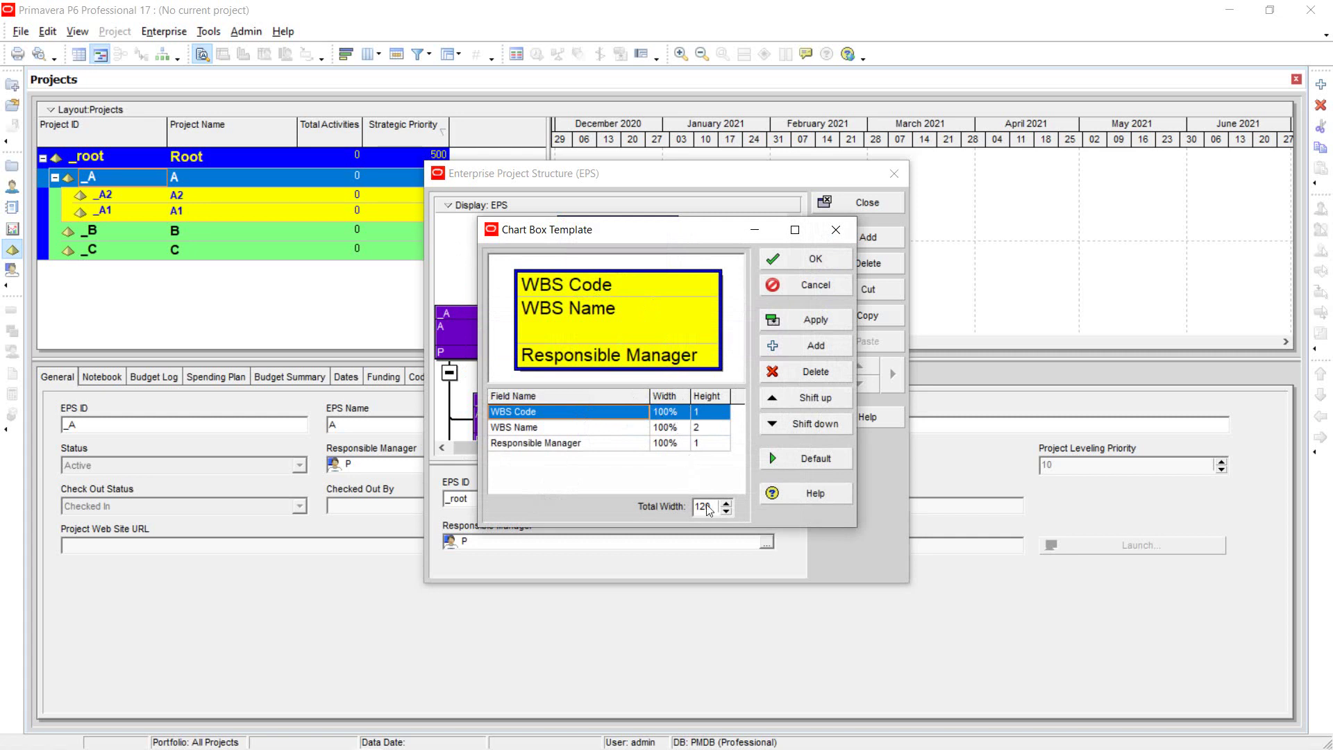
click(726, 503)
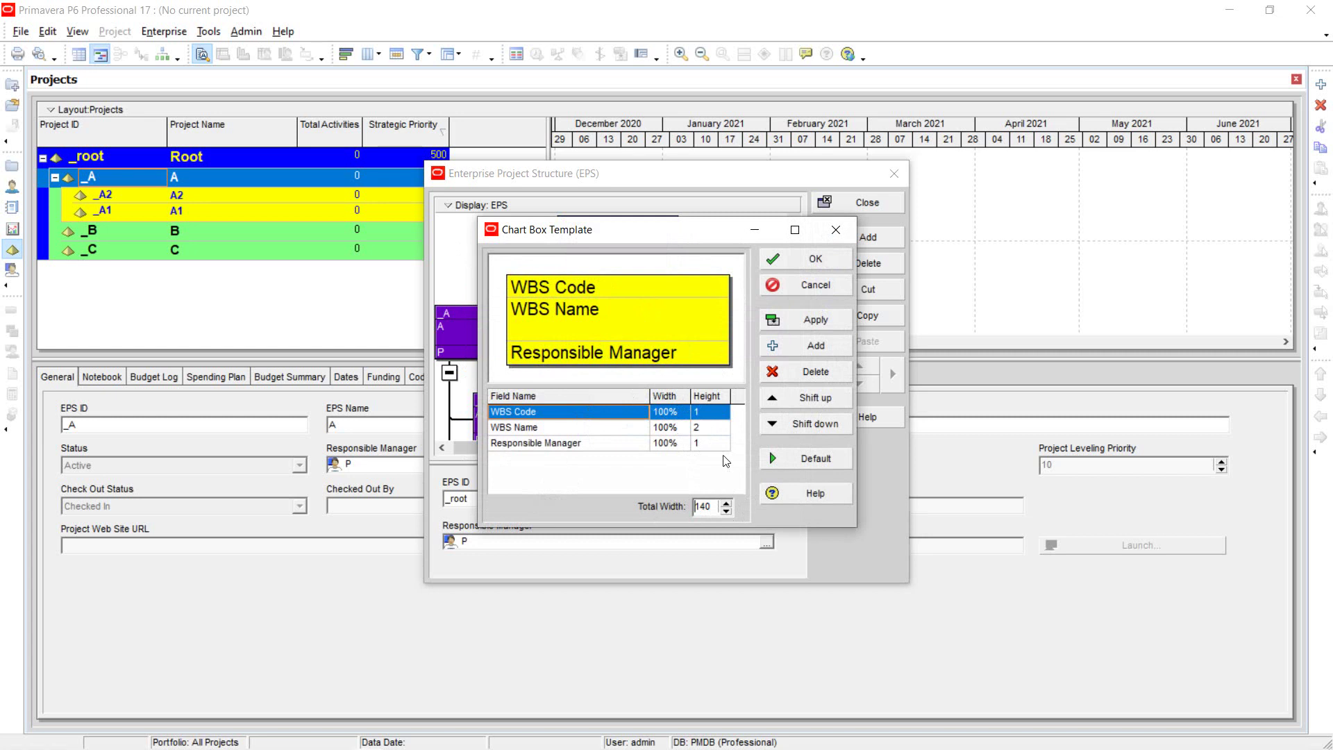
click(614, 445)
click(625, 441)
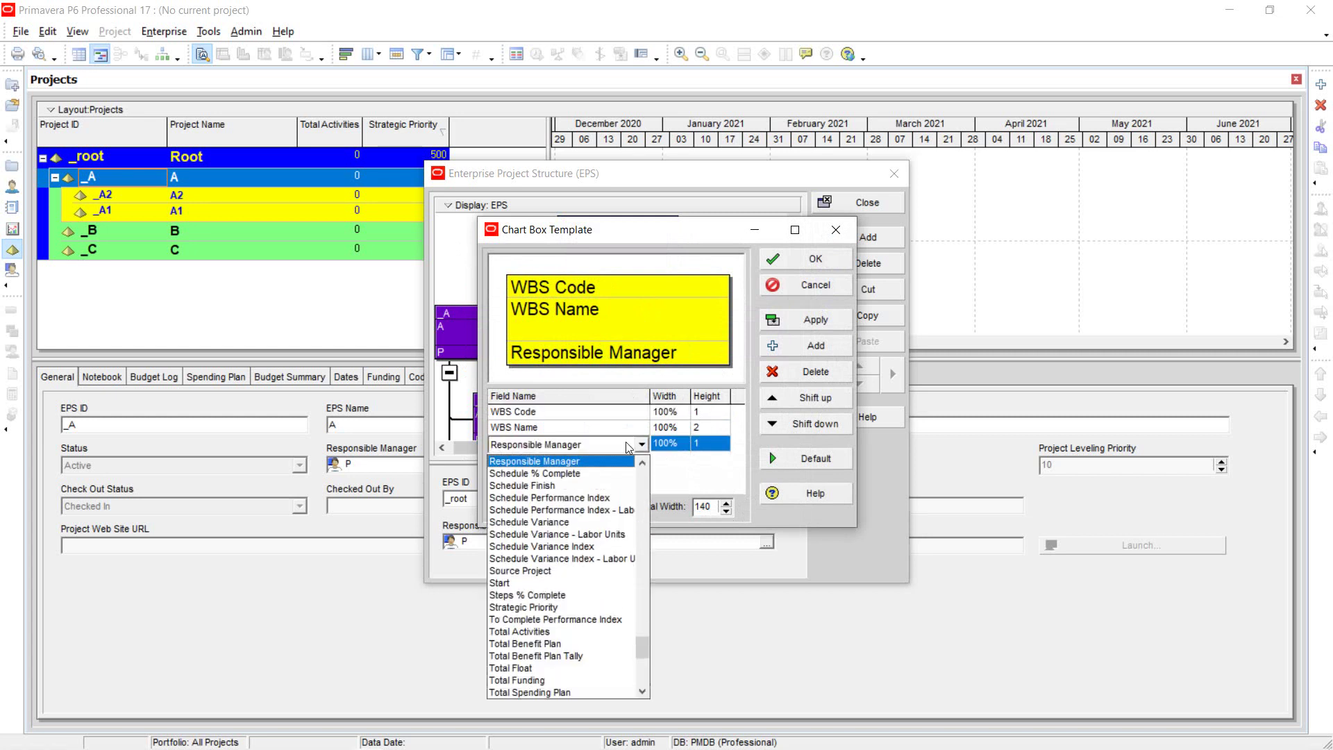
click(625, 442)
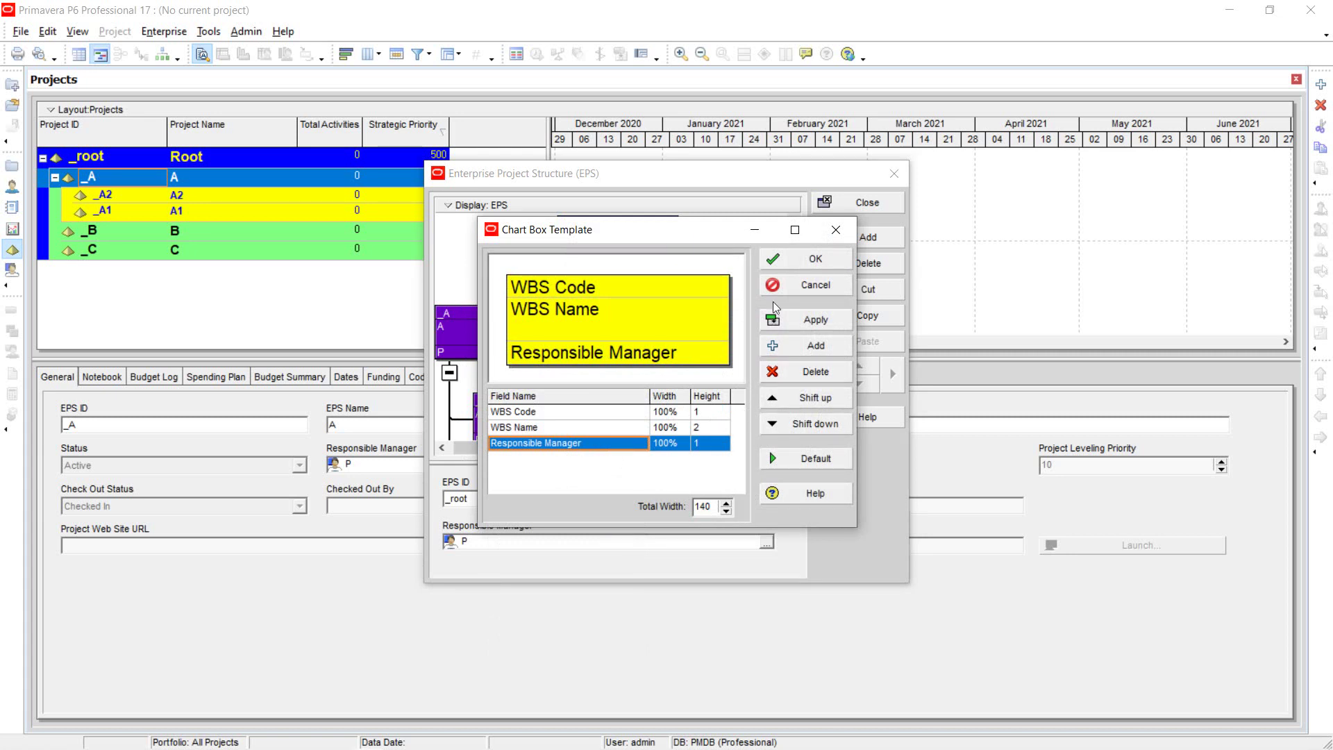
click(784, 353)
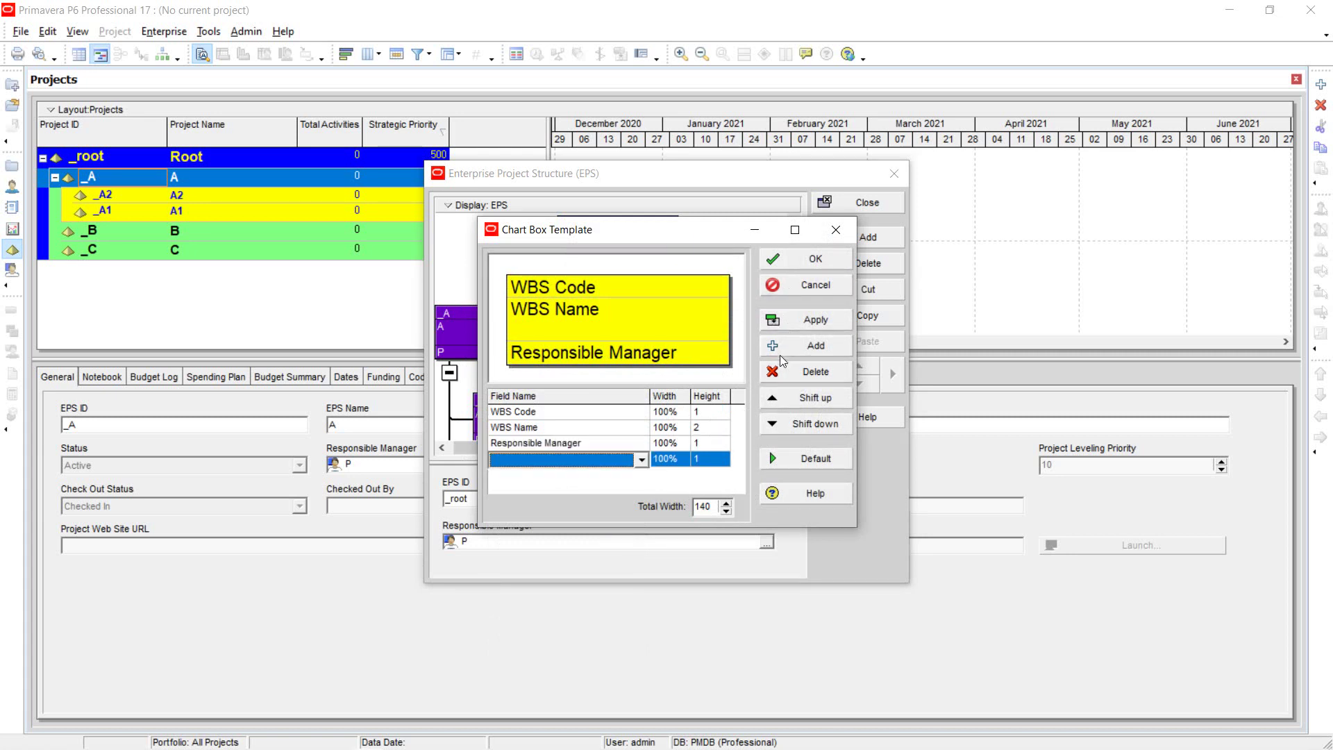
click(642, 461)
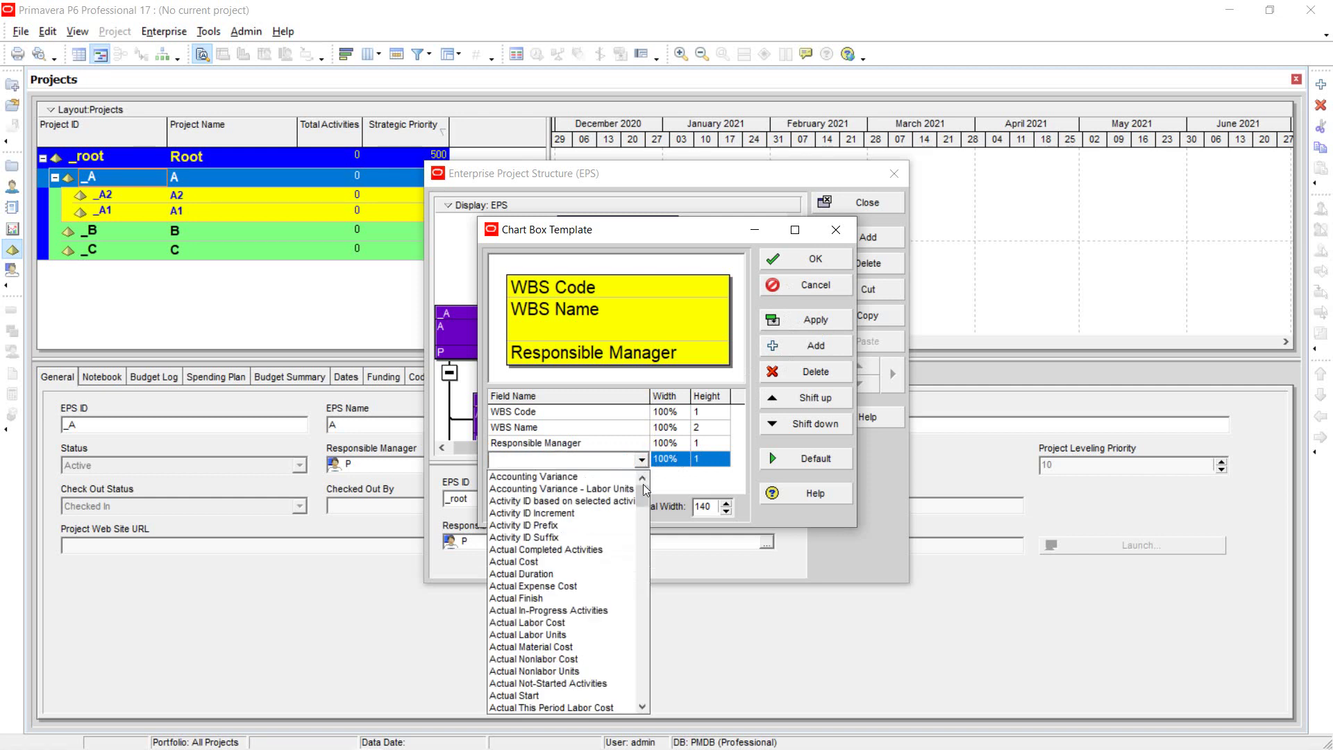
scroll(643, 507, down, 2)
drag(642, 515, 660, 484)
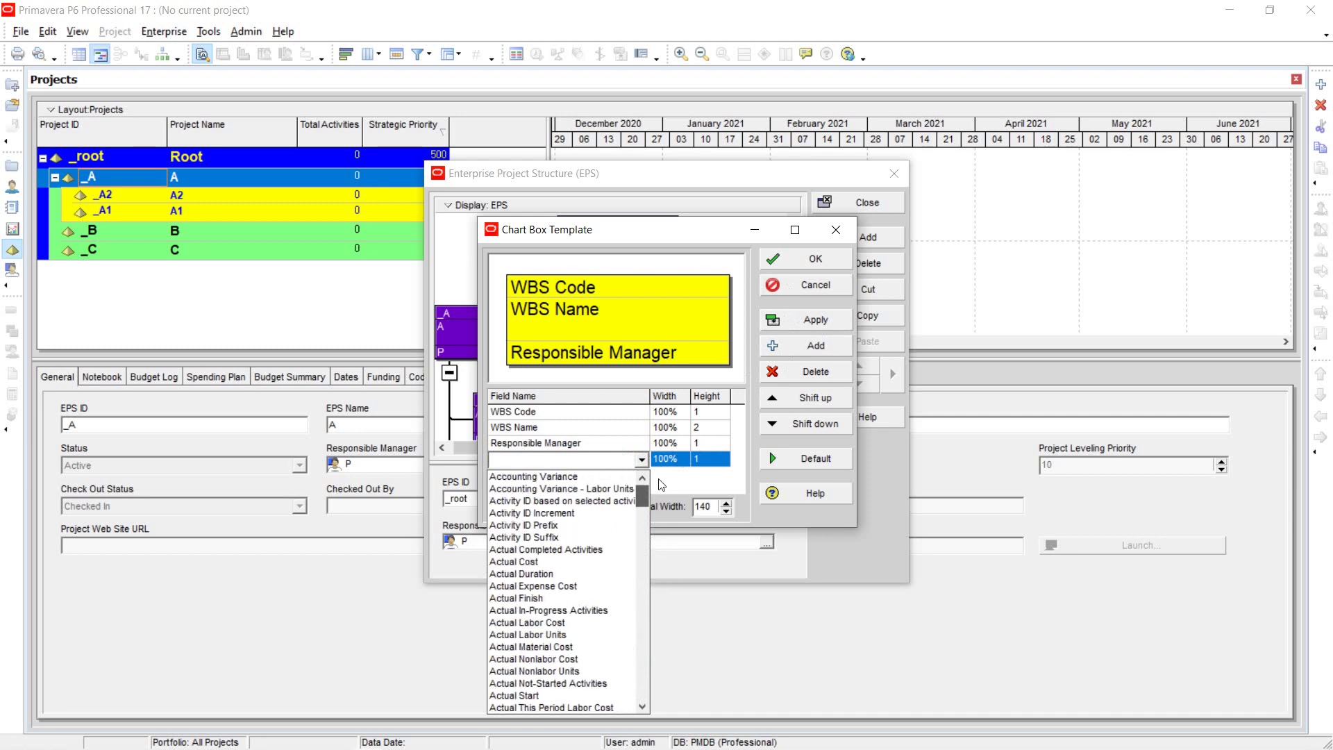
click(612, 459)
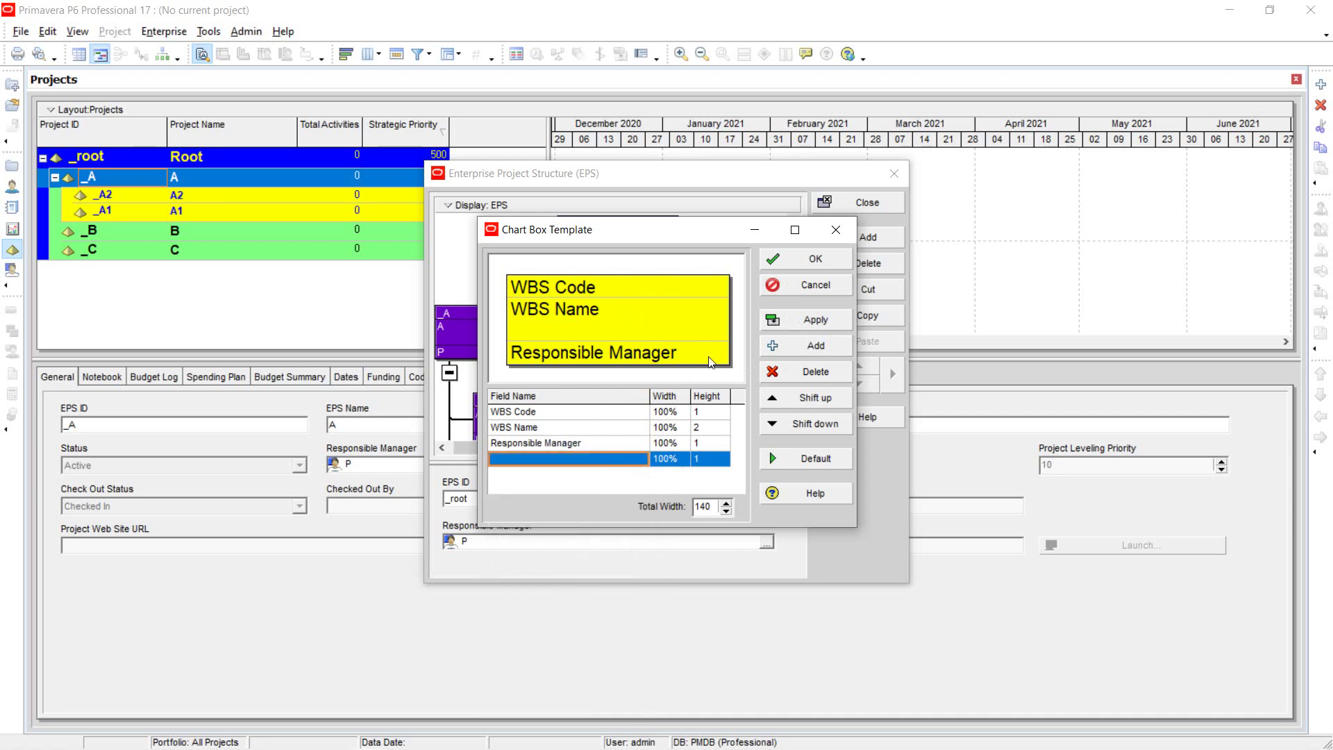
click(803, 375)
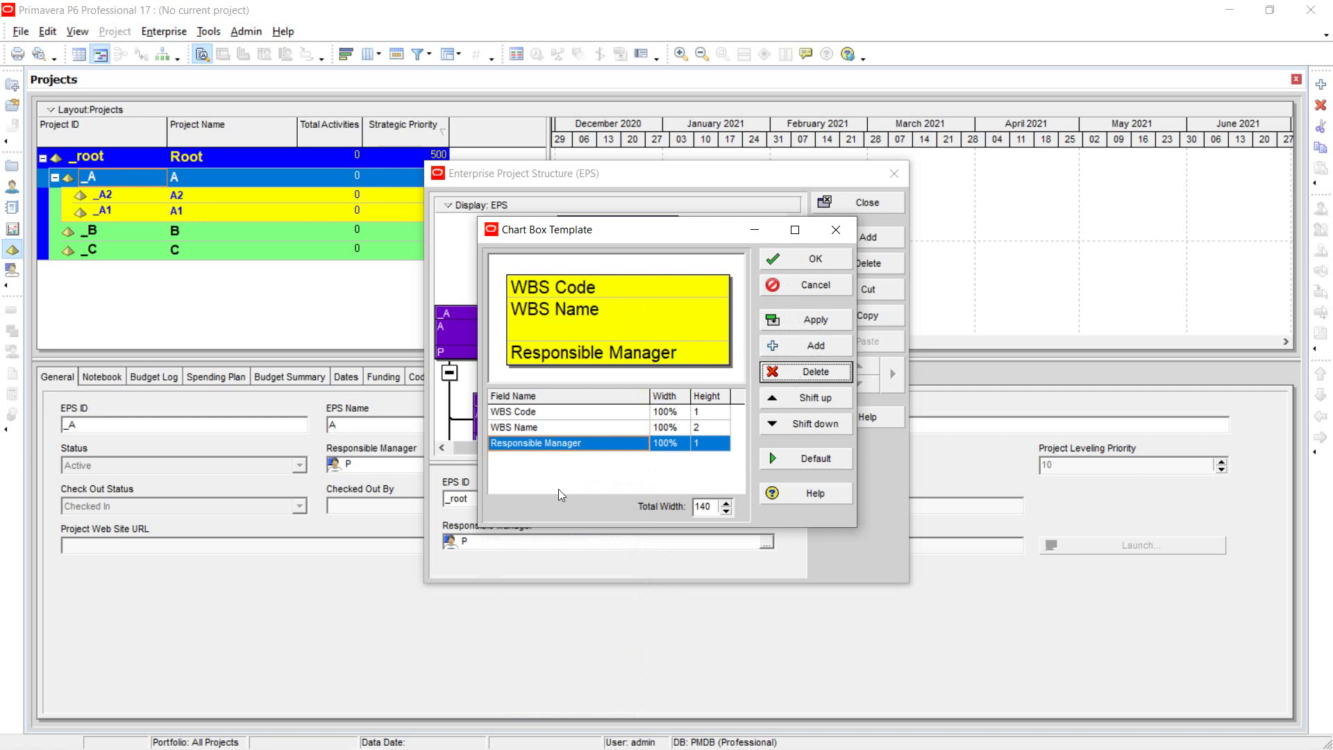
Accept the chart box template with the WBS Code, WBS Name and Responsible Manager fields and close the Enterprise Project Structure window
click(599, 416)
click(591, 432)
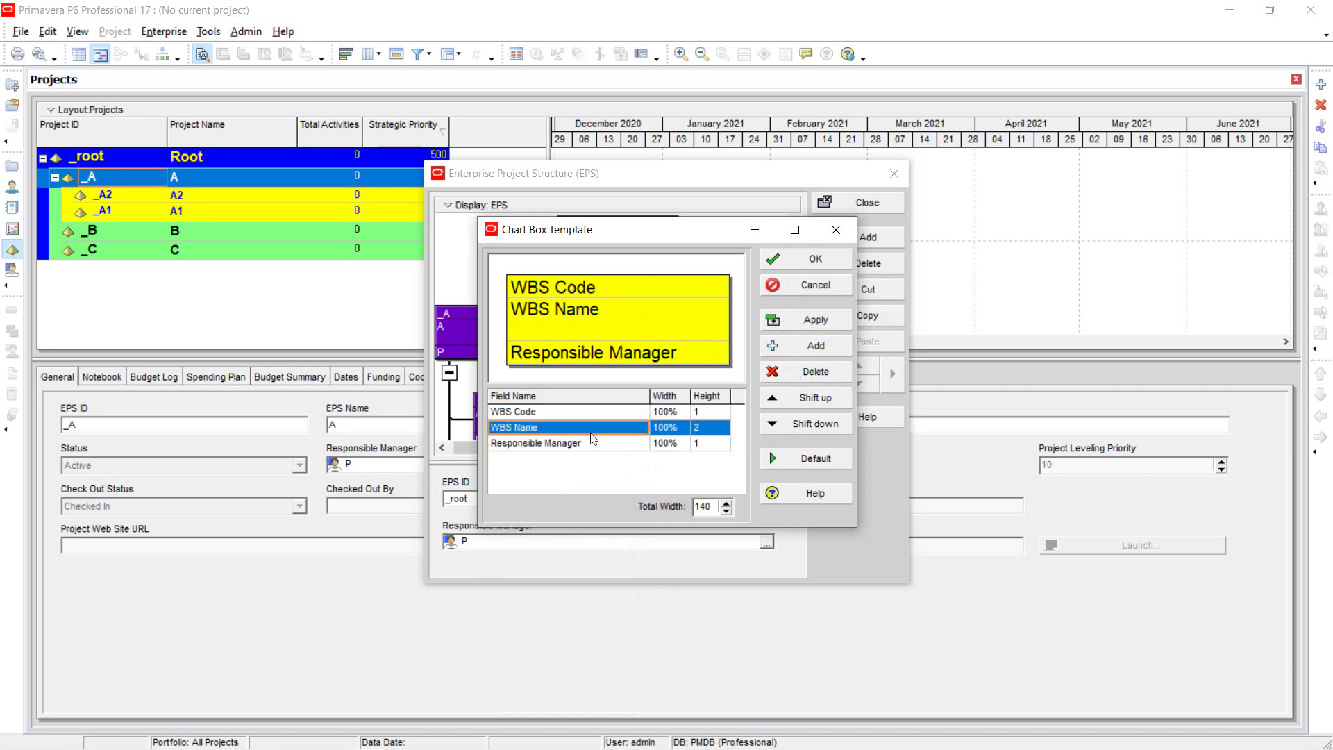
click(571, 295)
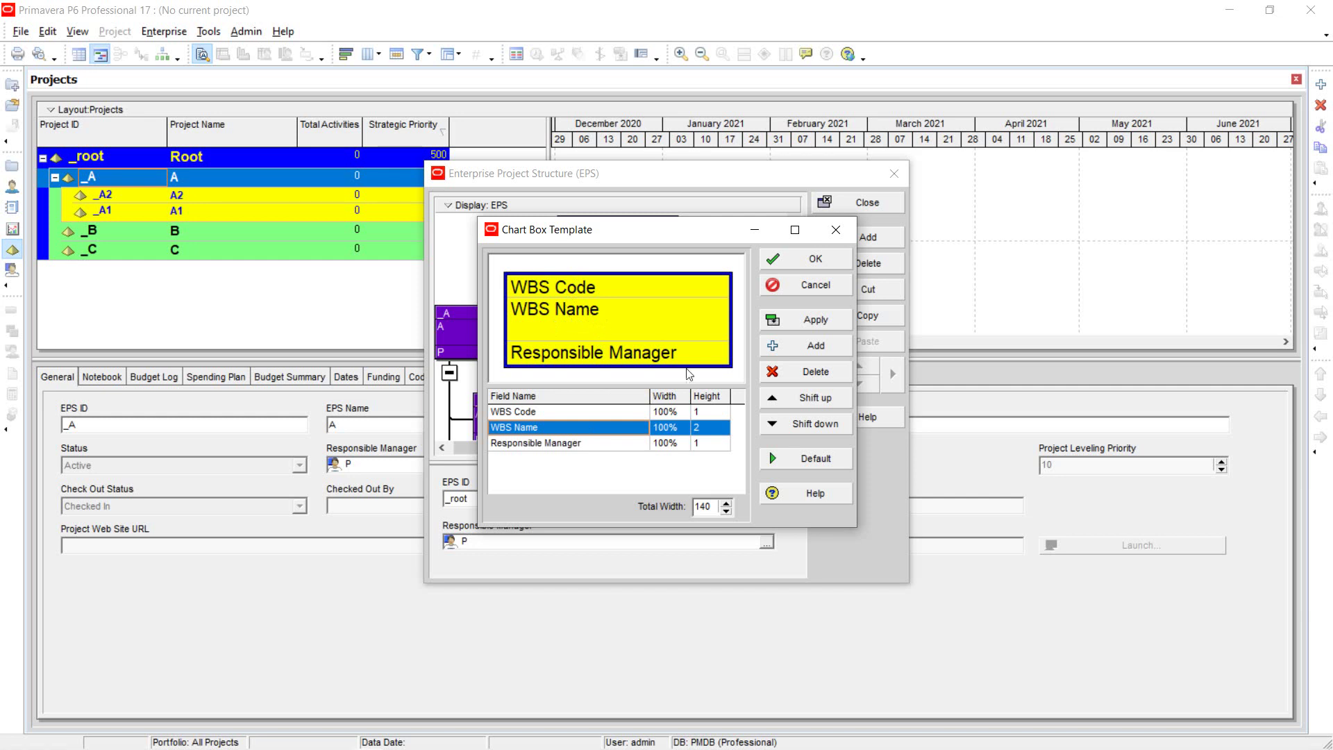
click(806, 260)
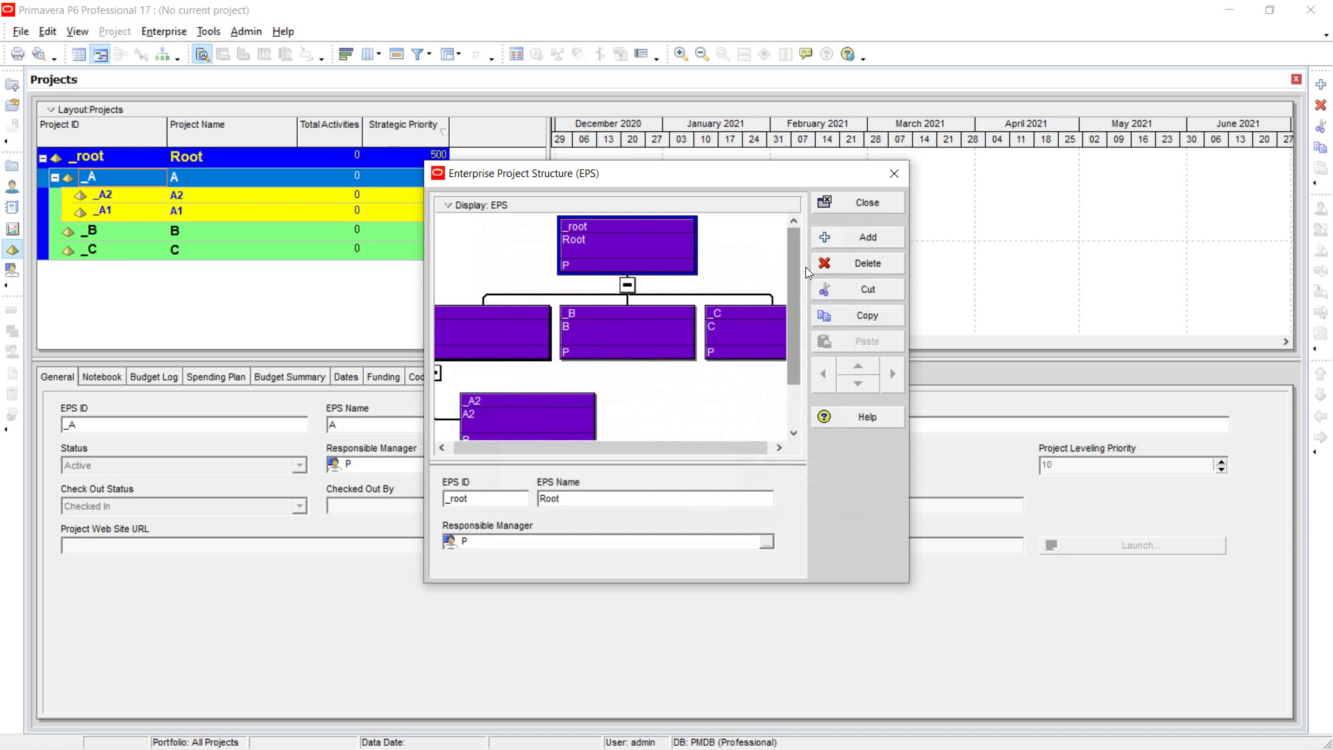
click(894, 175)
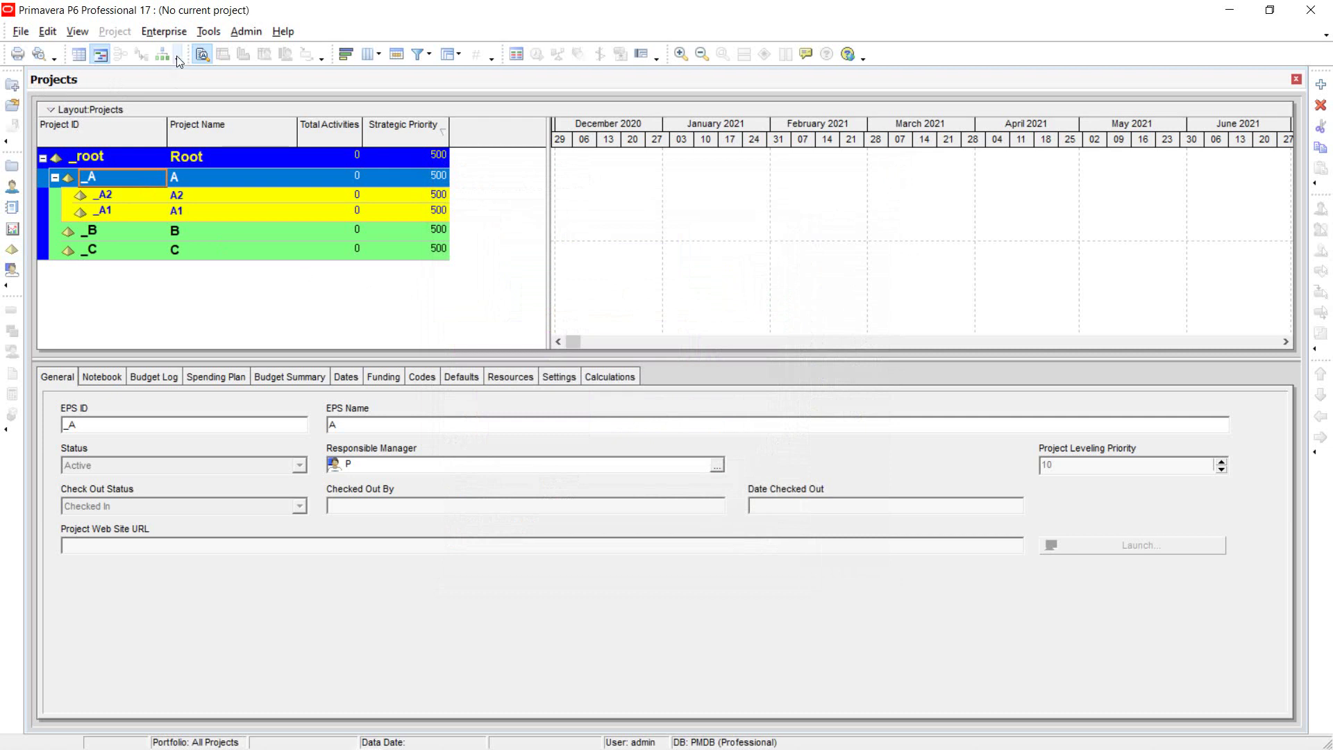
Close the Projects view
click(174, 35)
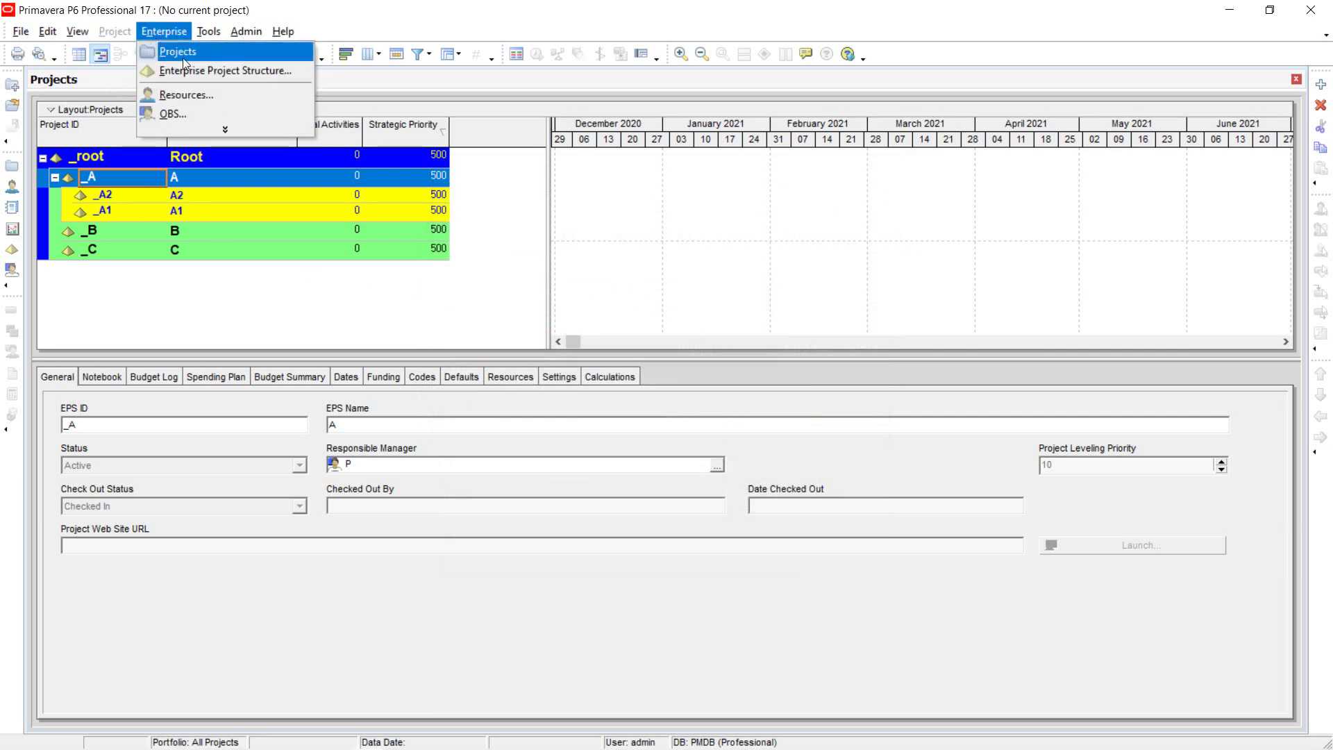
click(183, 60)
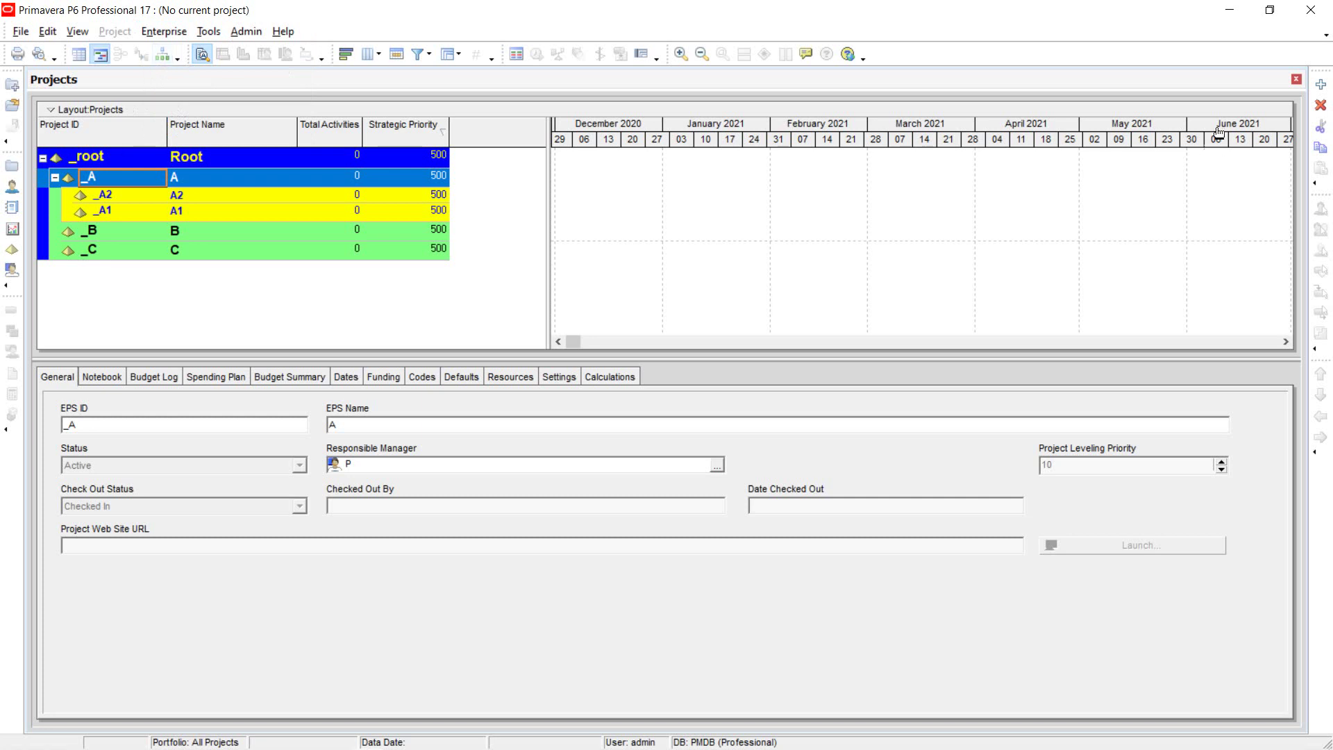
click(1296, 80)
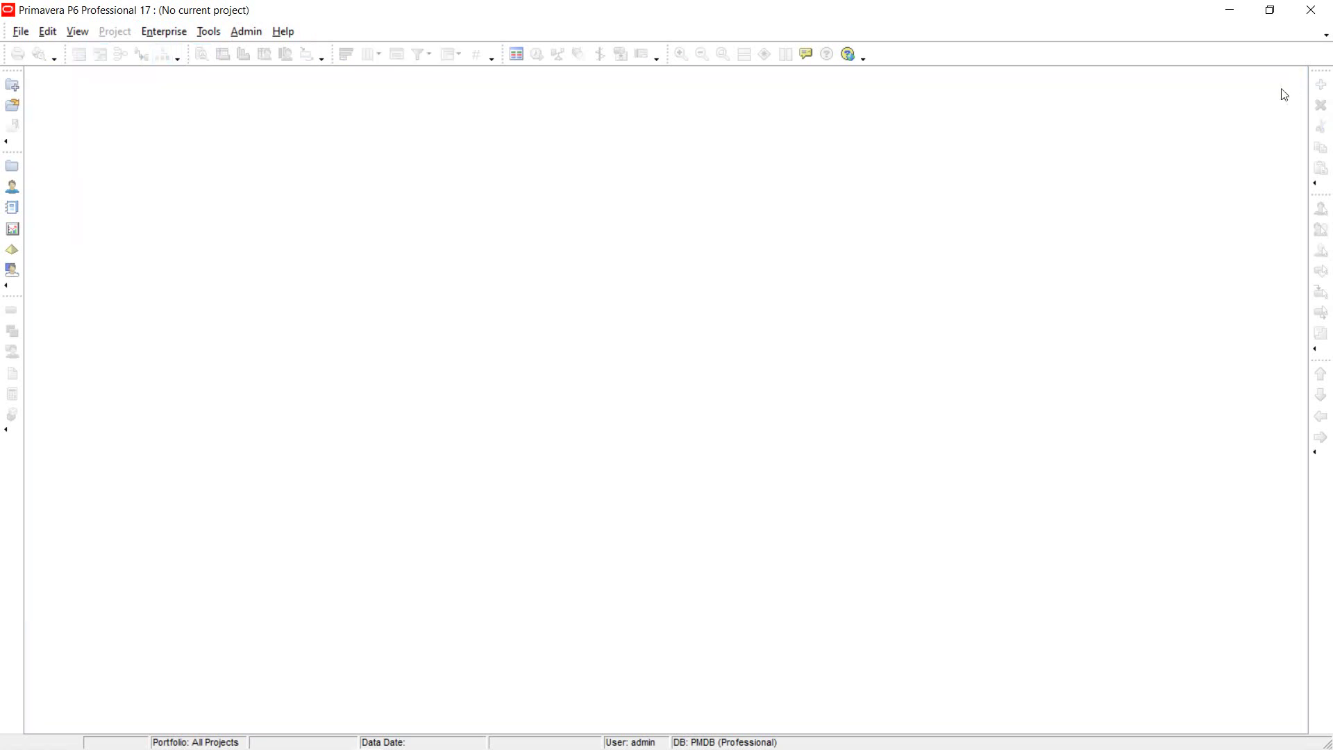
Check the chart in the Enterprise Project Structure window and close the window
click(167, 35)
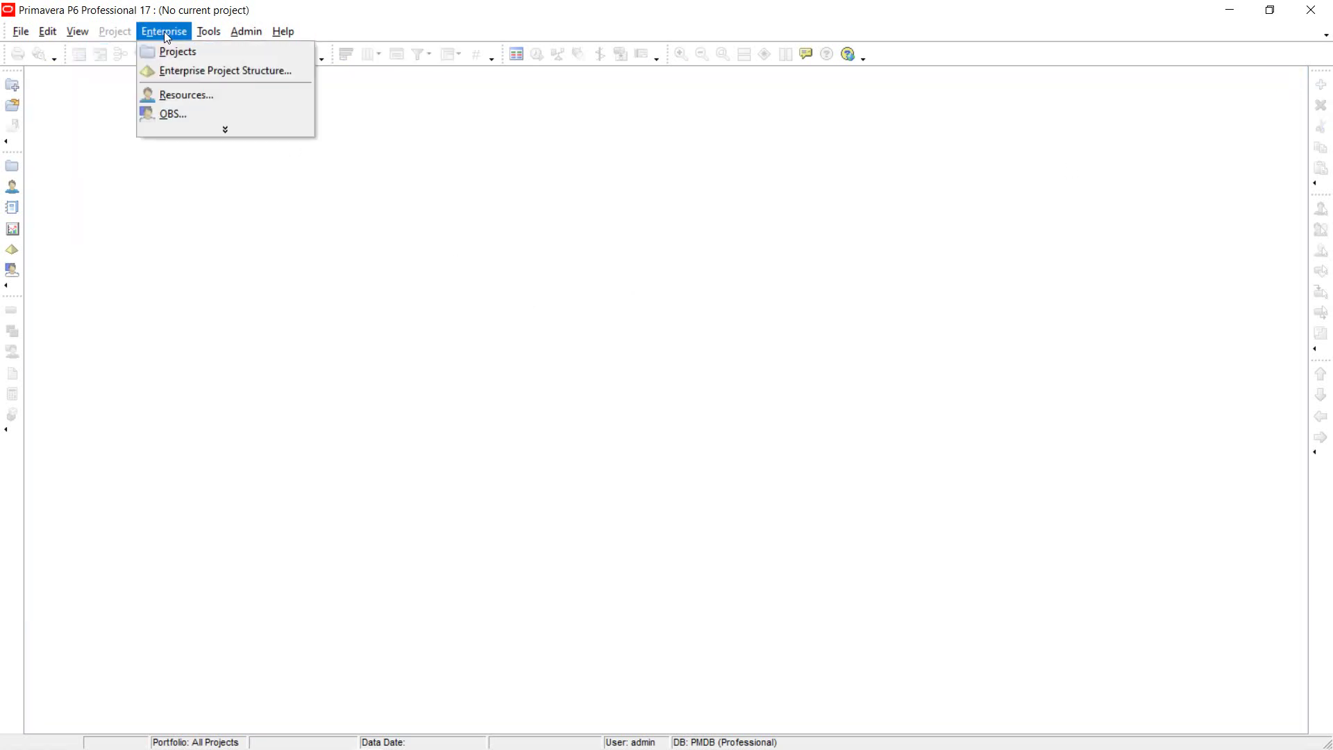
click(182, 70)
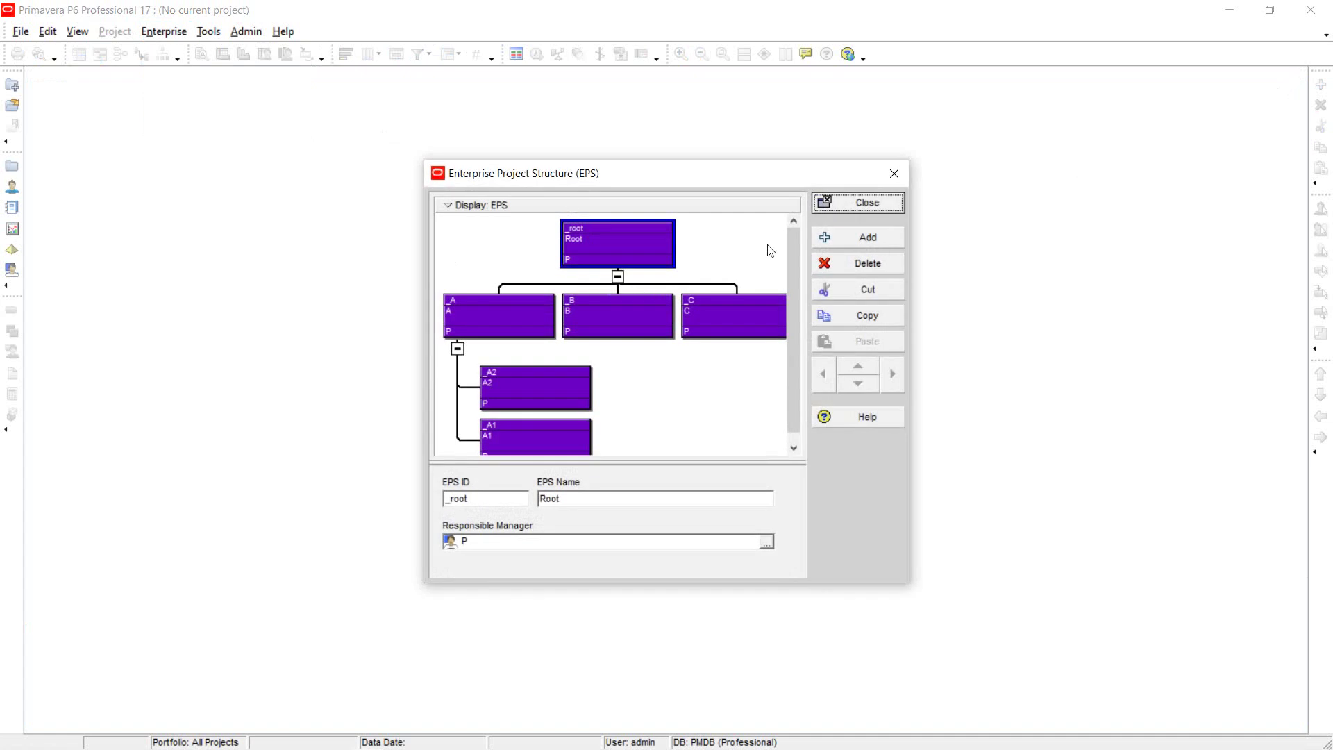
click(904, 179)
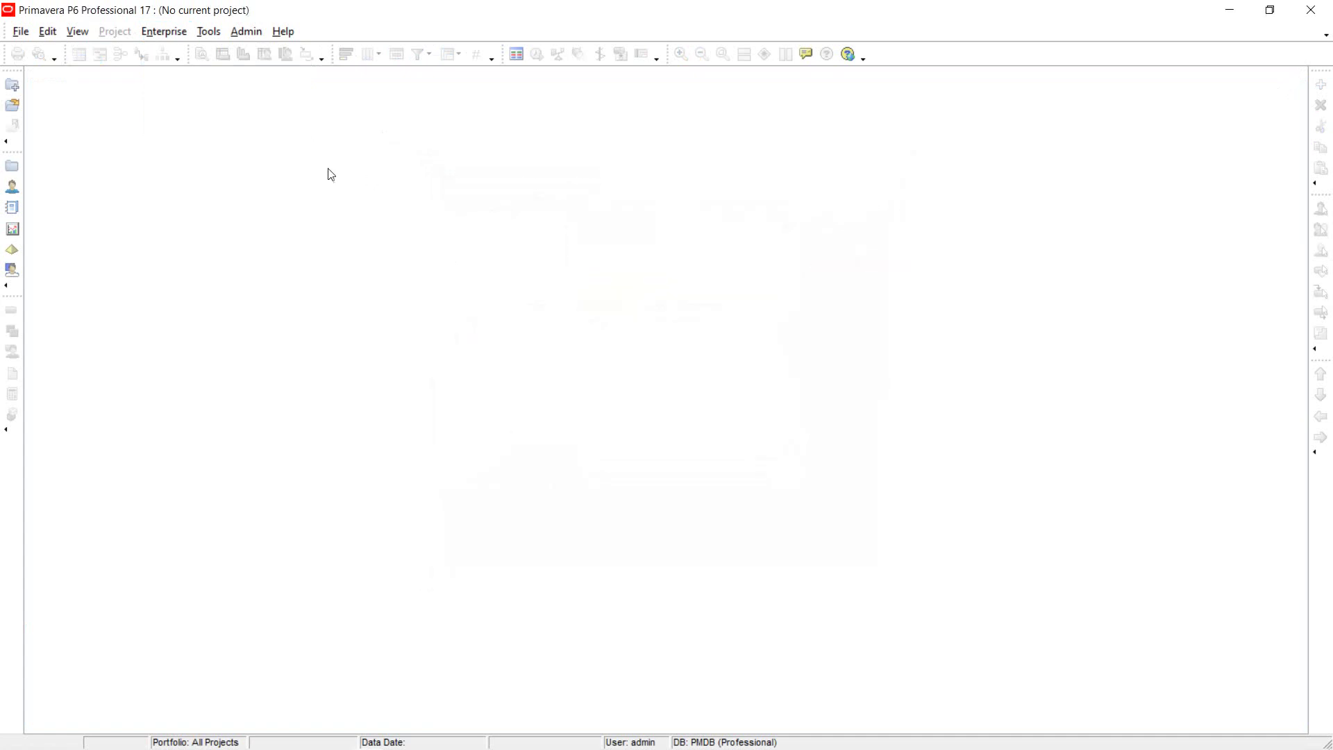
Reopen the Projects view
click(168, 35)
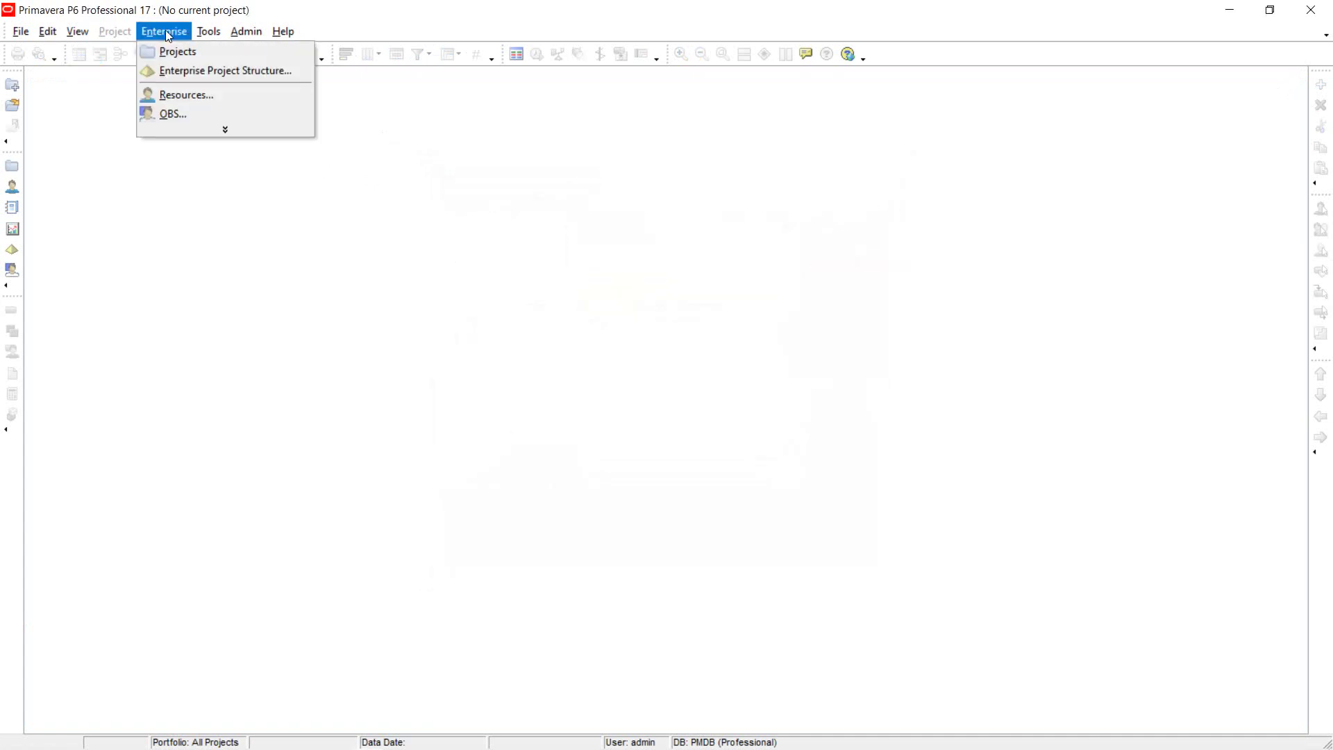
click(186, 58)
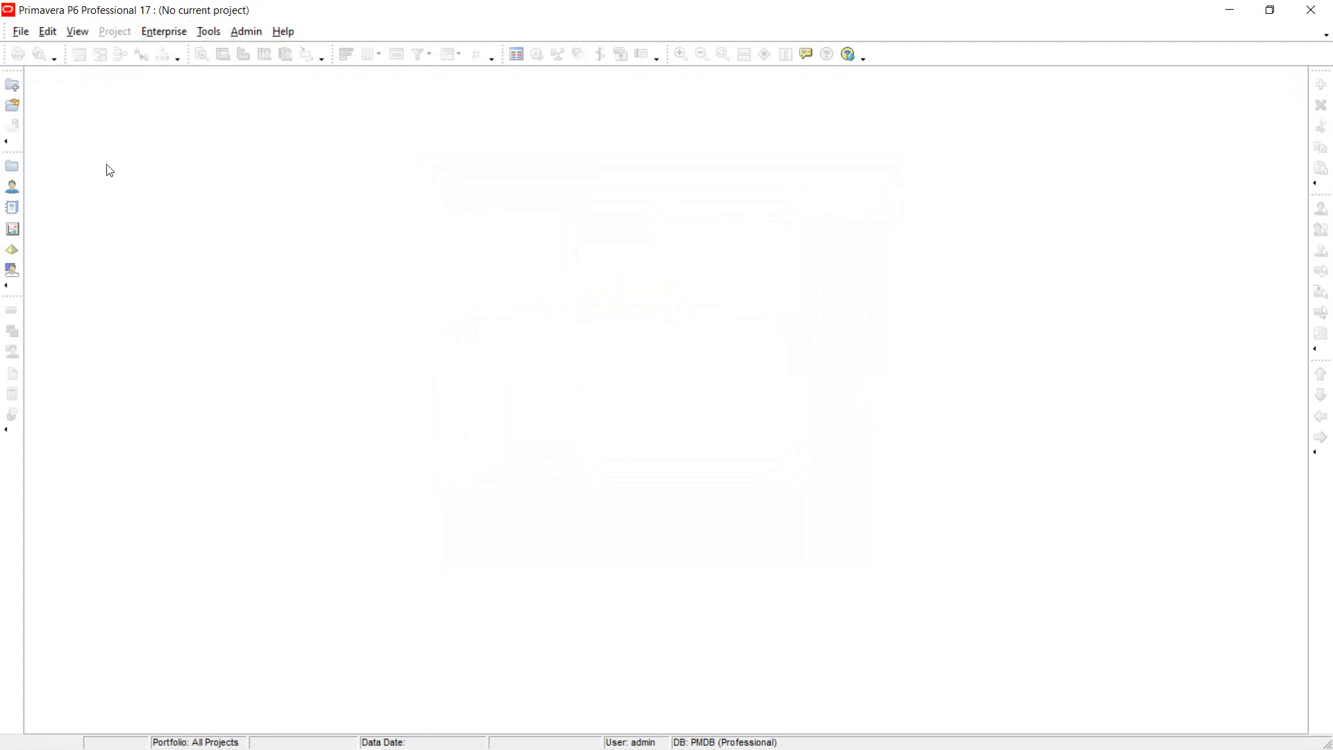
click(12, 167)
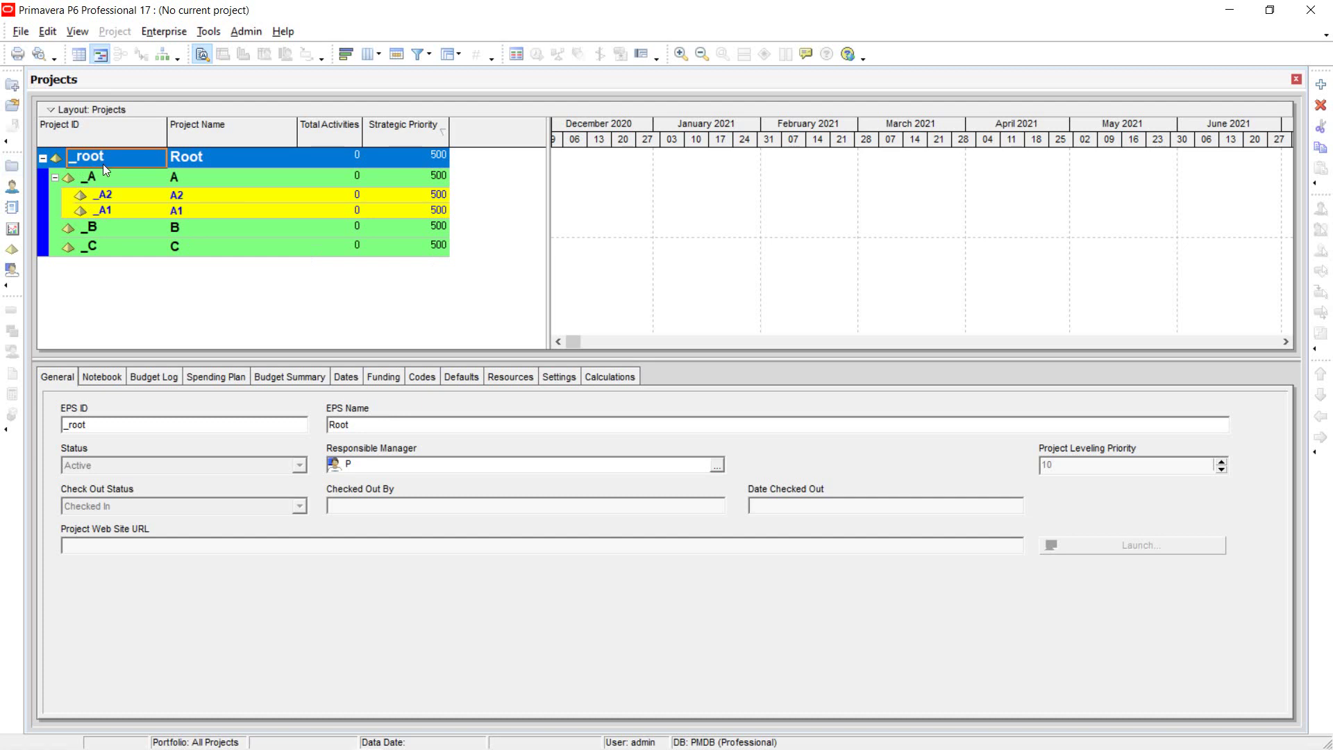
Collapse and expand element A in the projects table and examine the A, B, C, A2 and A1 rows
click(56, 177)
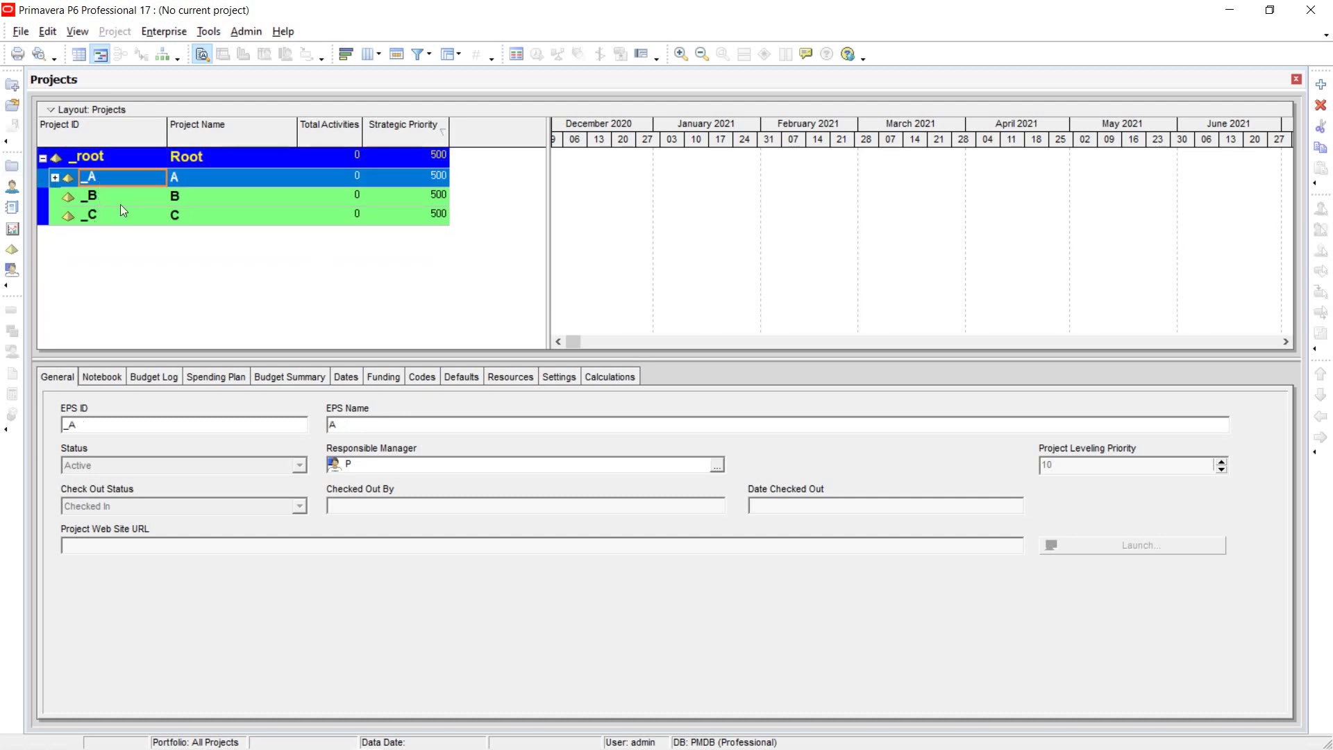
click(223, 182)
click(223, 212)
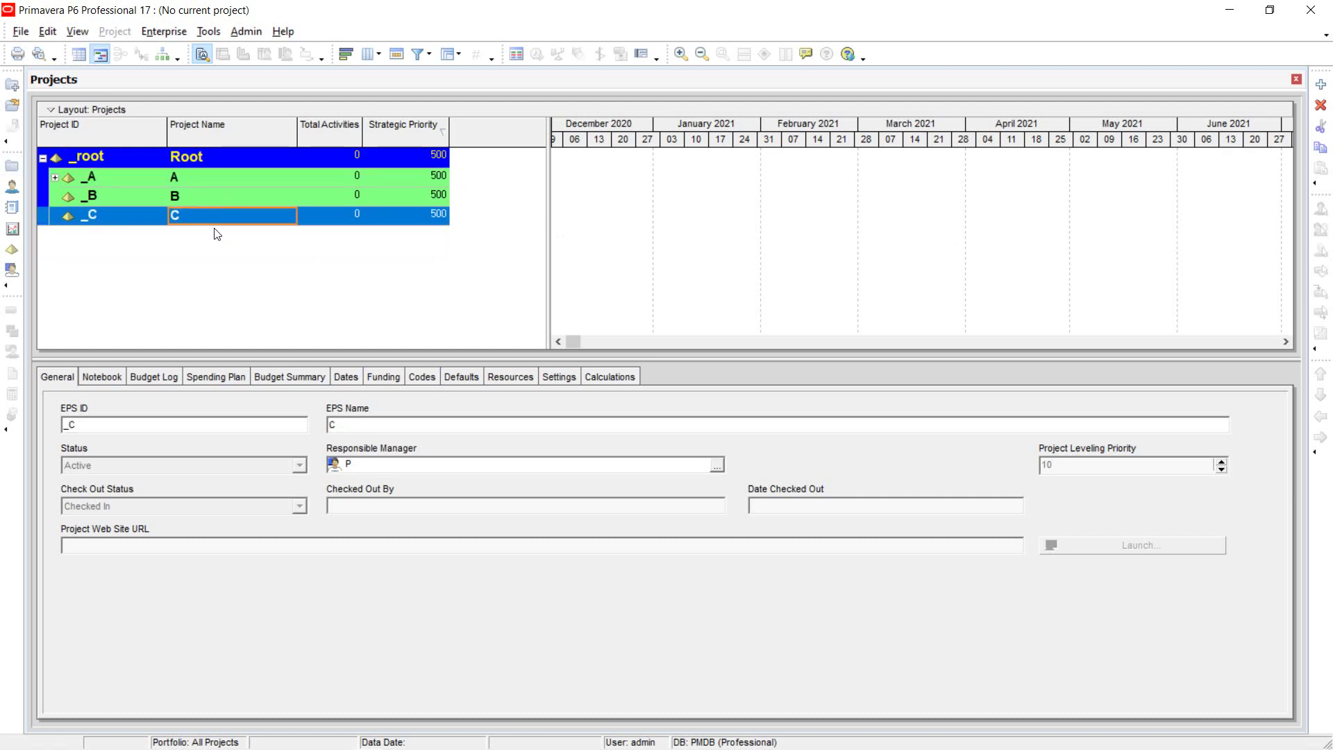
click(75, 197)
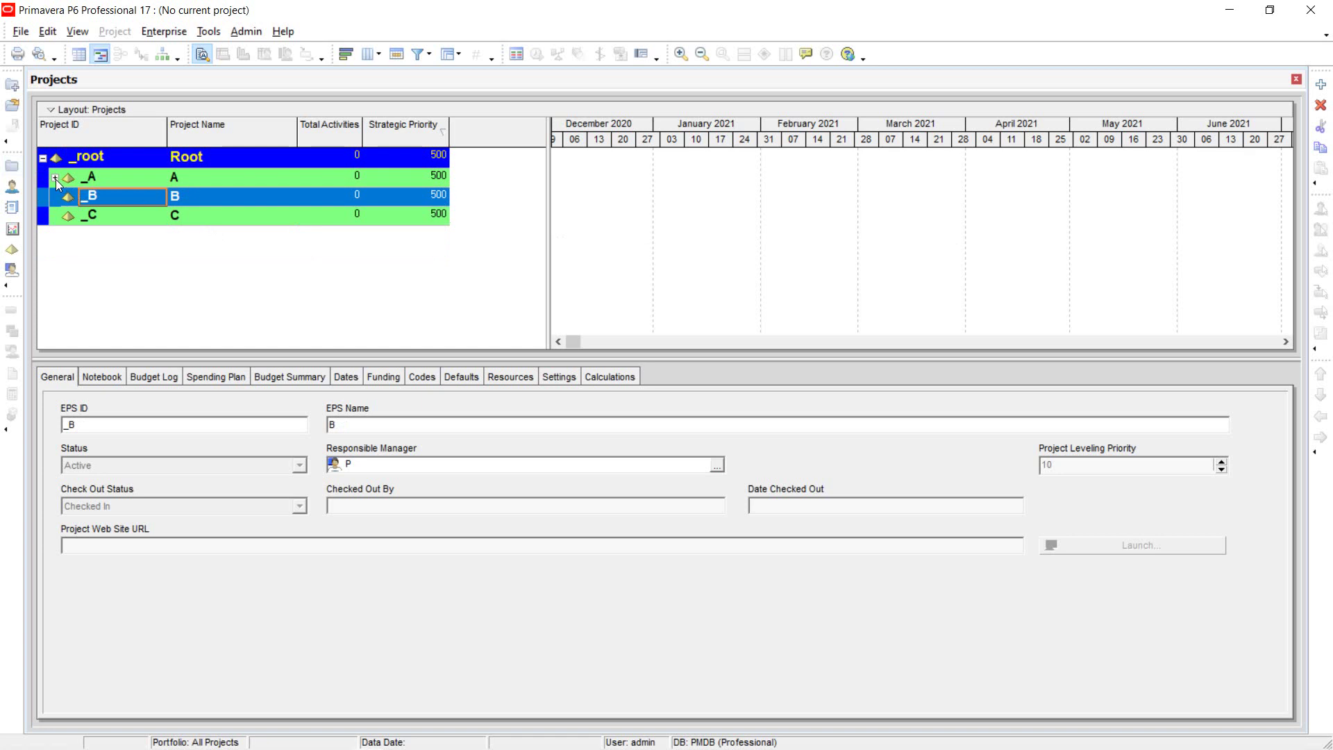
click(56, 178)
click(125, 195)
click(126, 211)
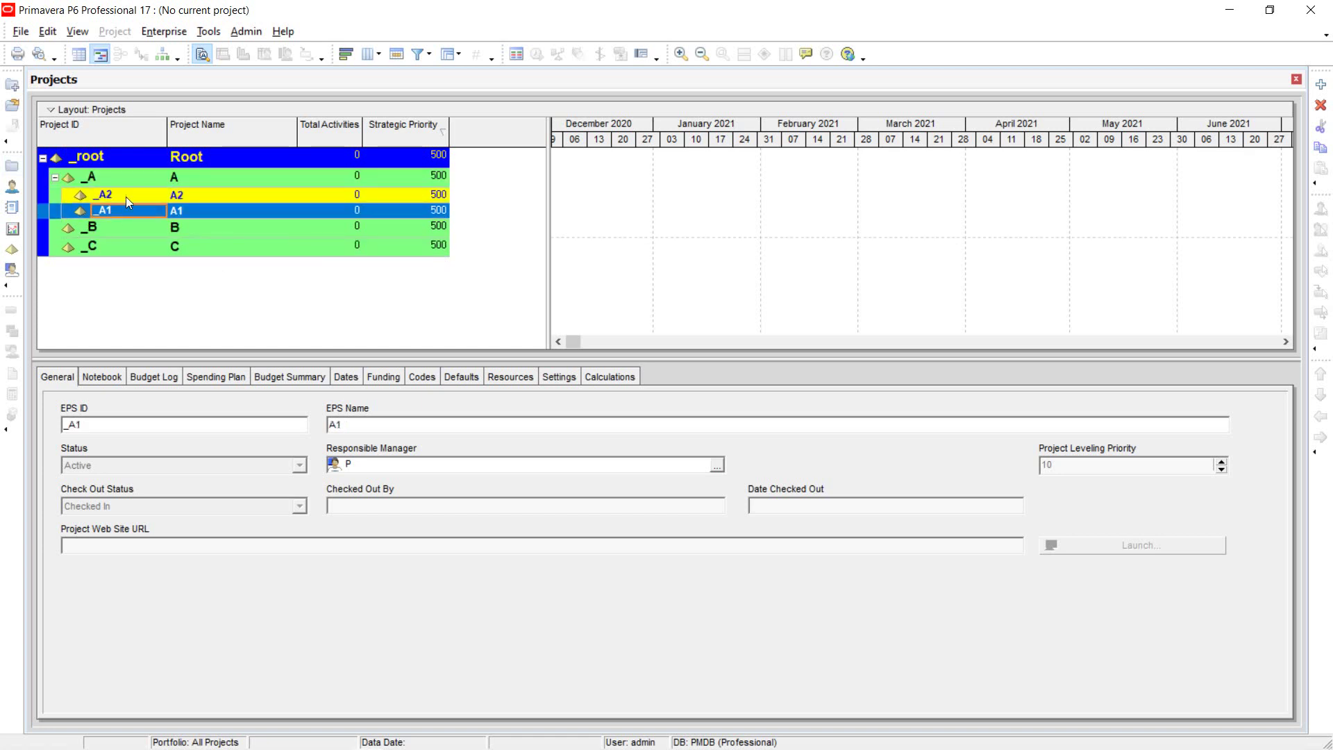
click(127, 197)
click(127, 203)
click(129, 200)
click(130, 206)
click(132, 195)
click(129, 212)
Sort the projects table by Project Name, trying Project ID as well, and check the order of A2 and A1
click(227, 128)
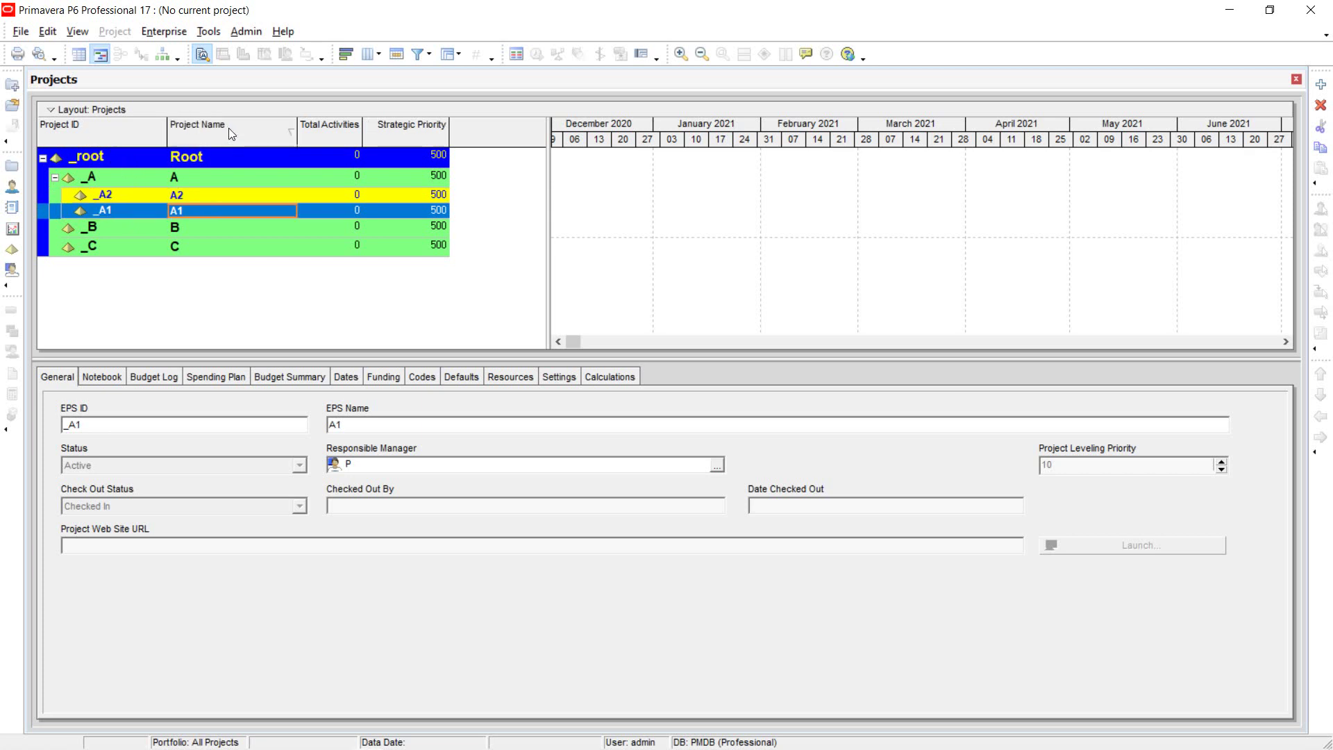
click(115, 141)
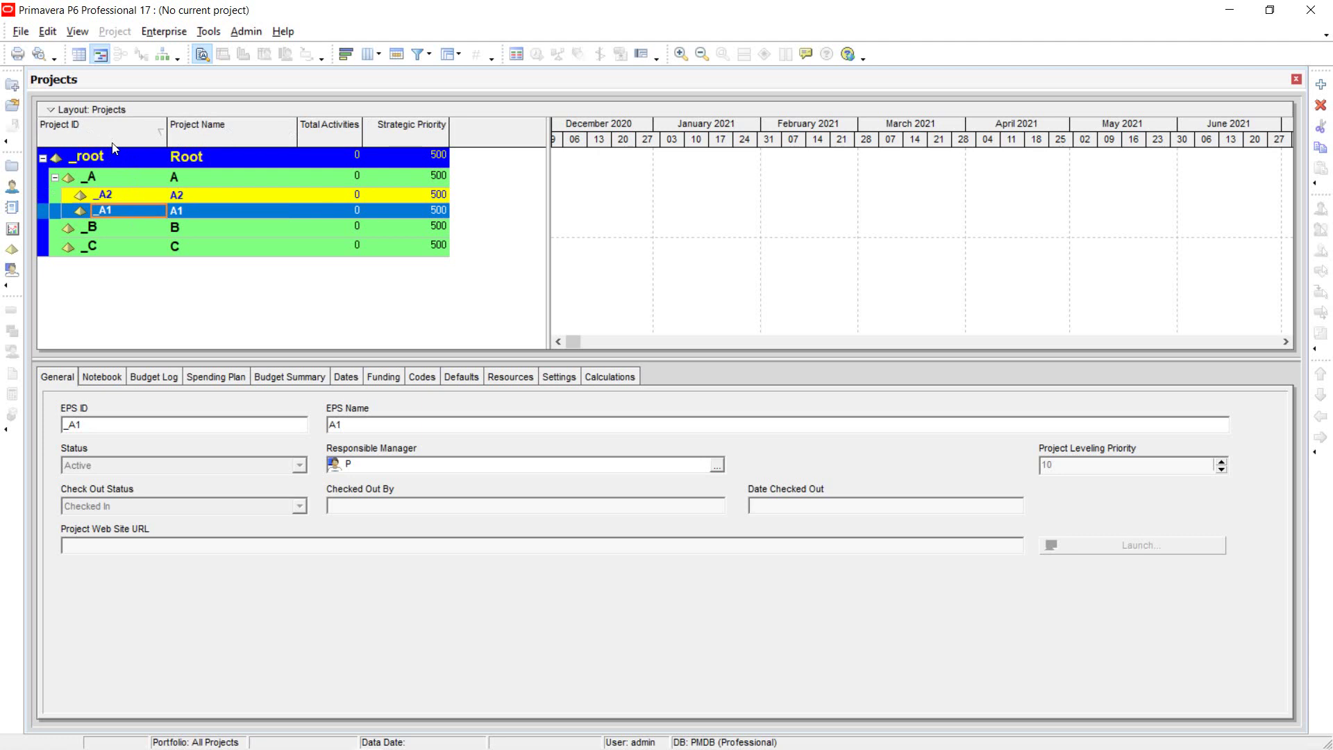
click(232, 141)
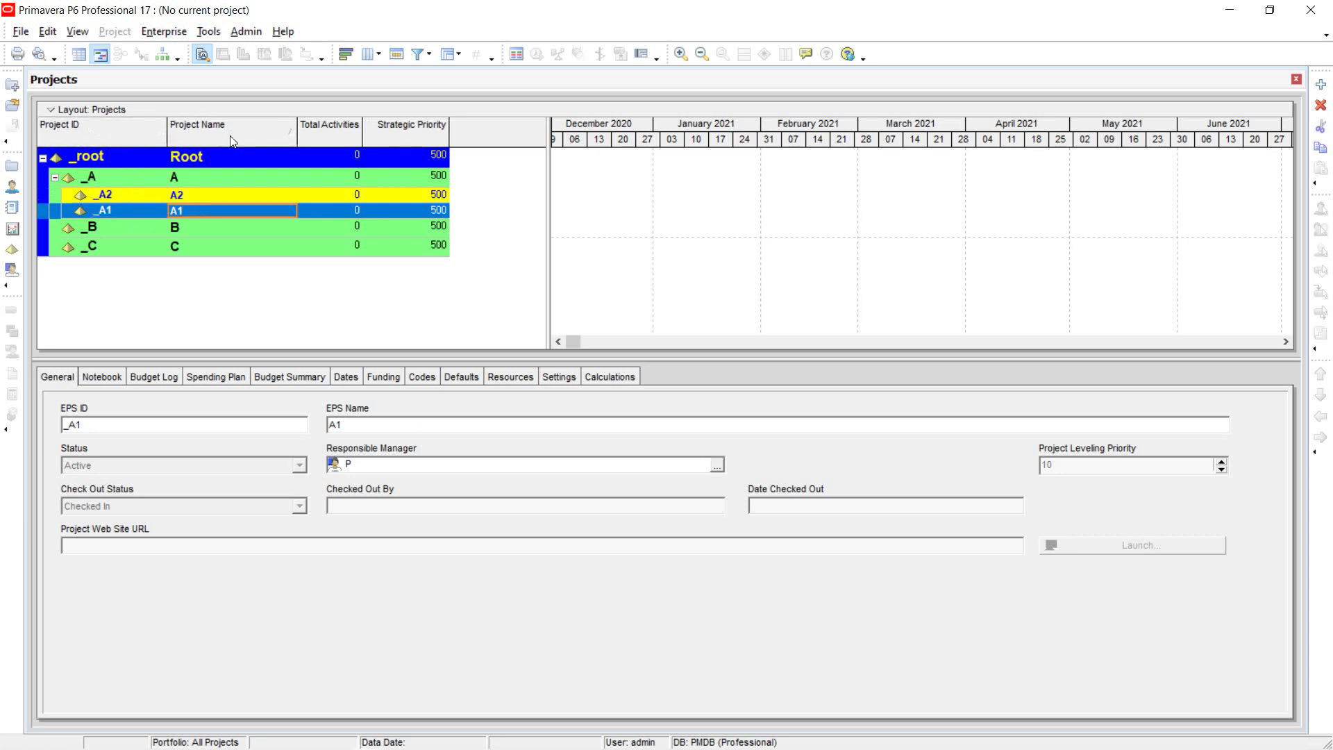
click(151, 197)
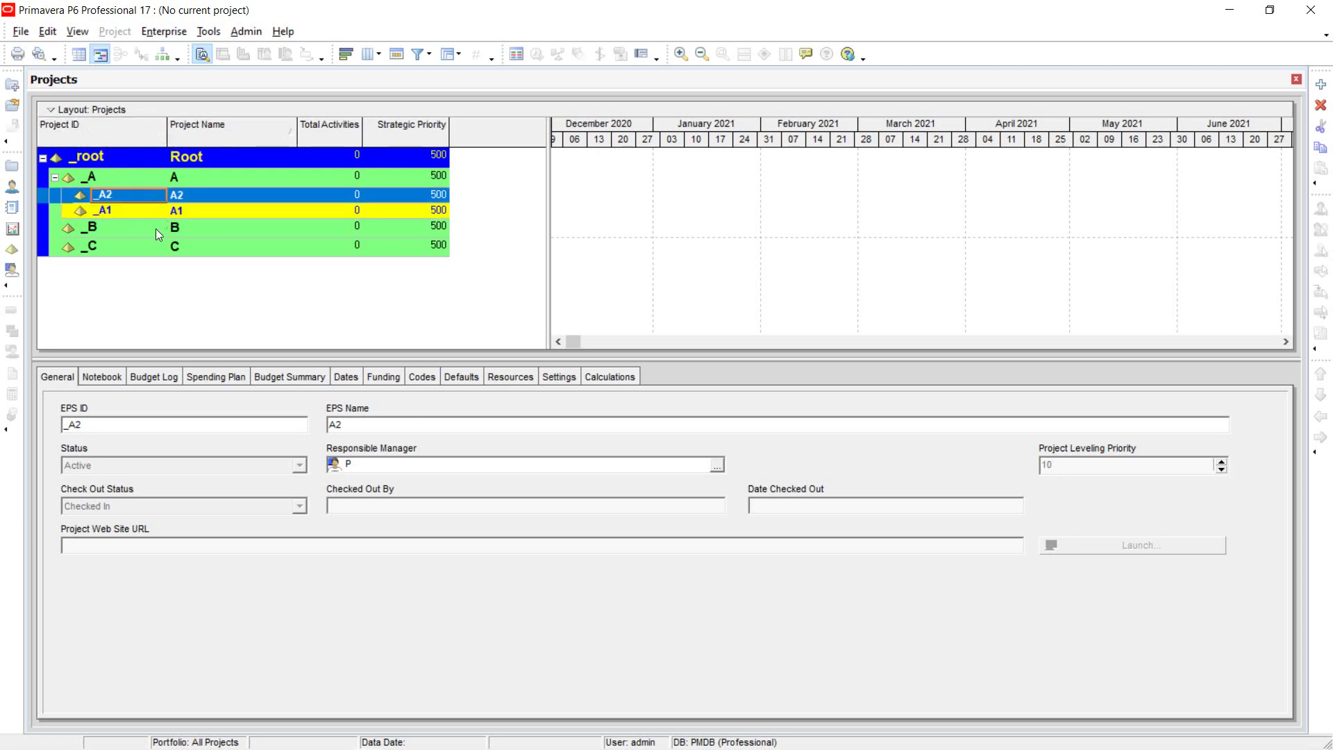
click(125, 211)
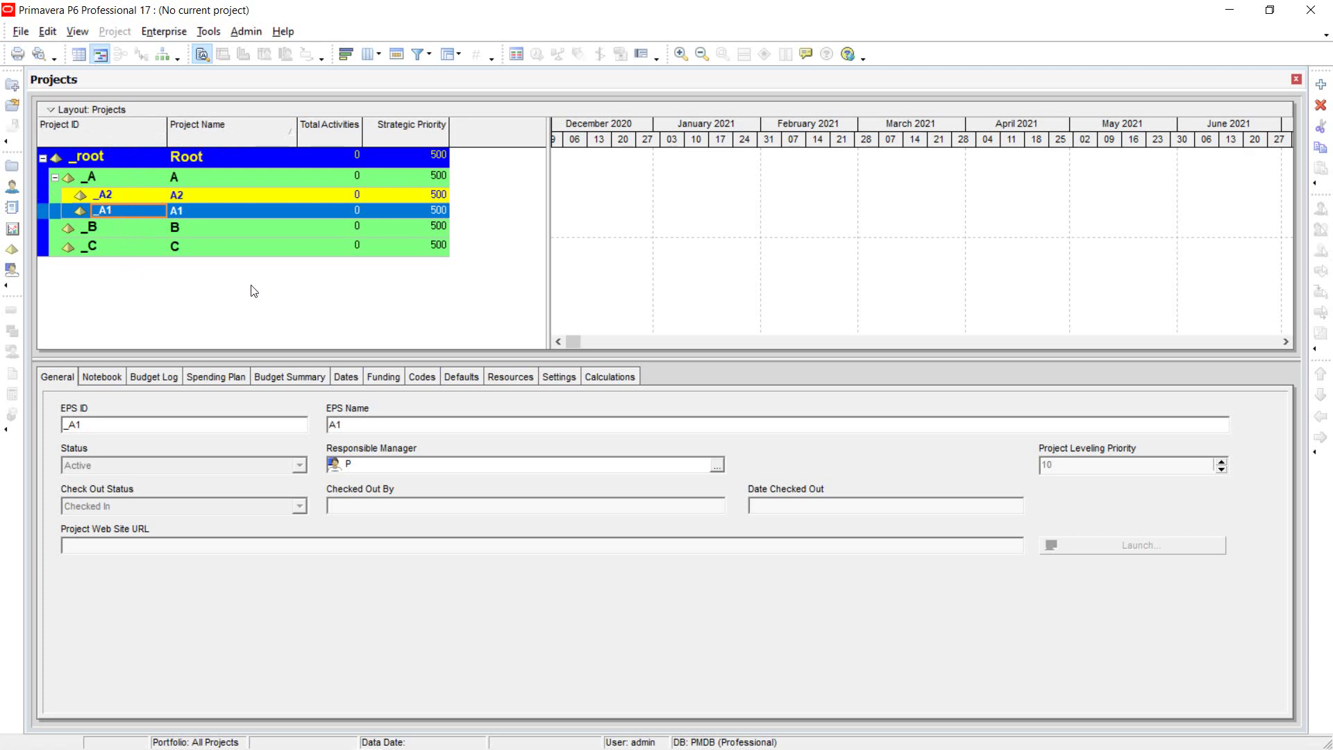
right_click(192, 292)
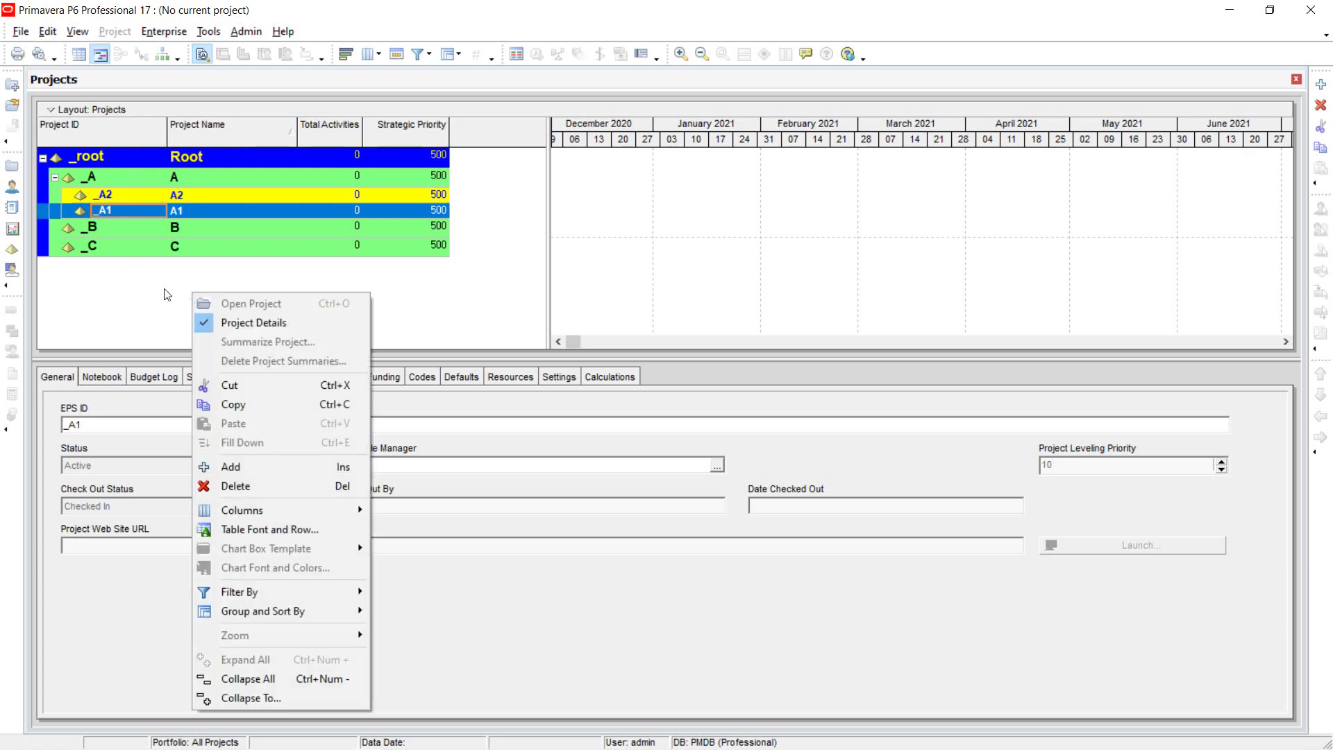
click(115, 287)
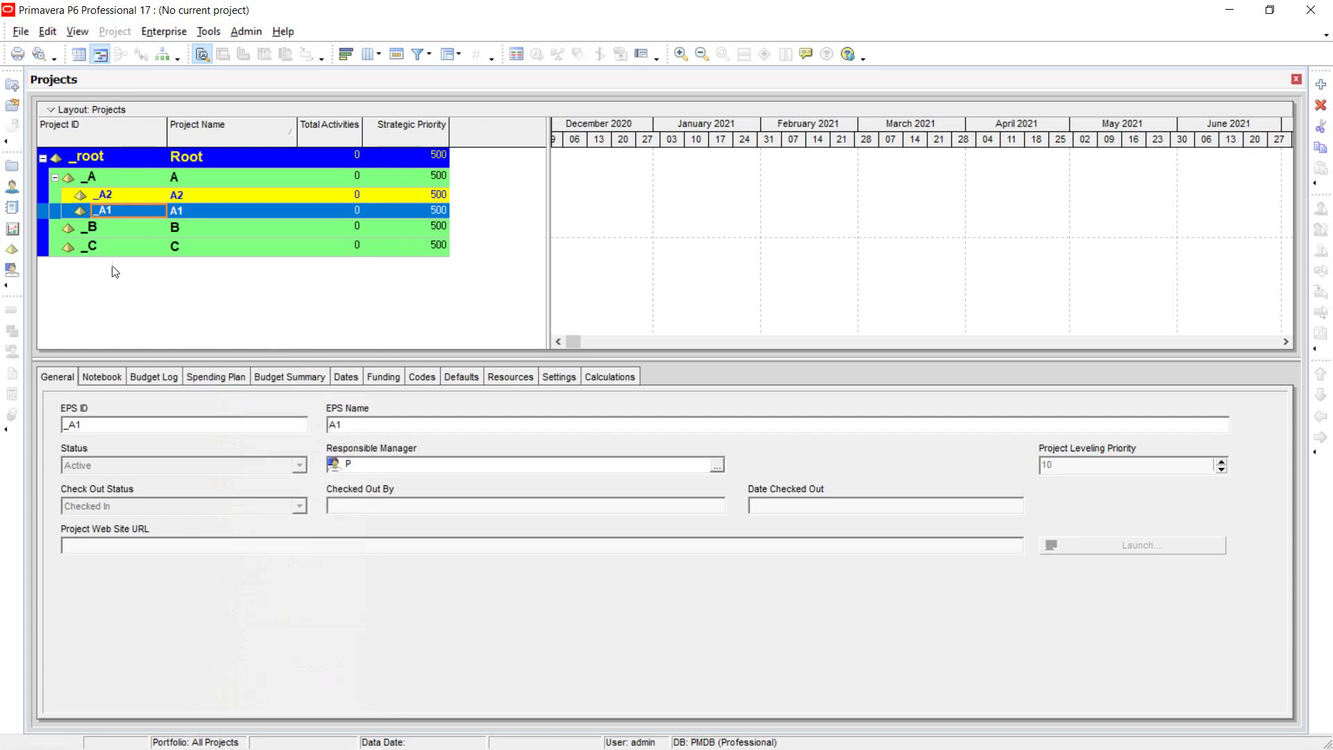
click(52, 110)
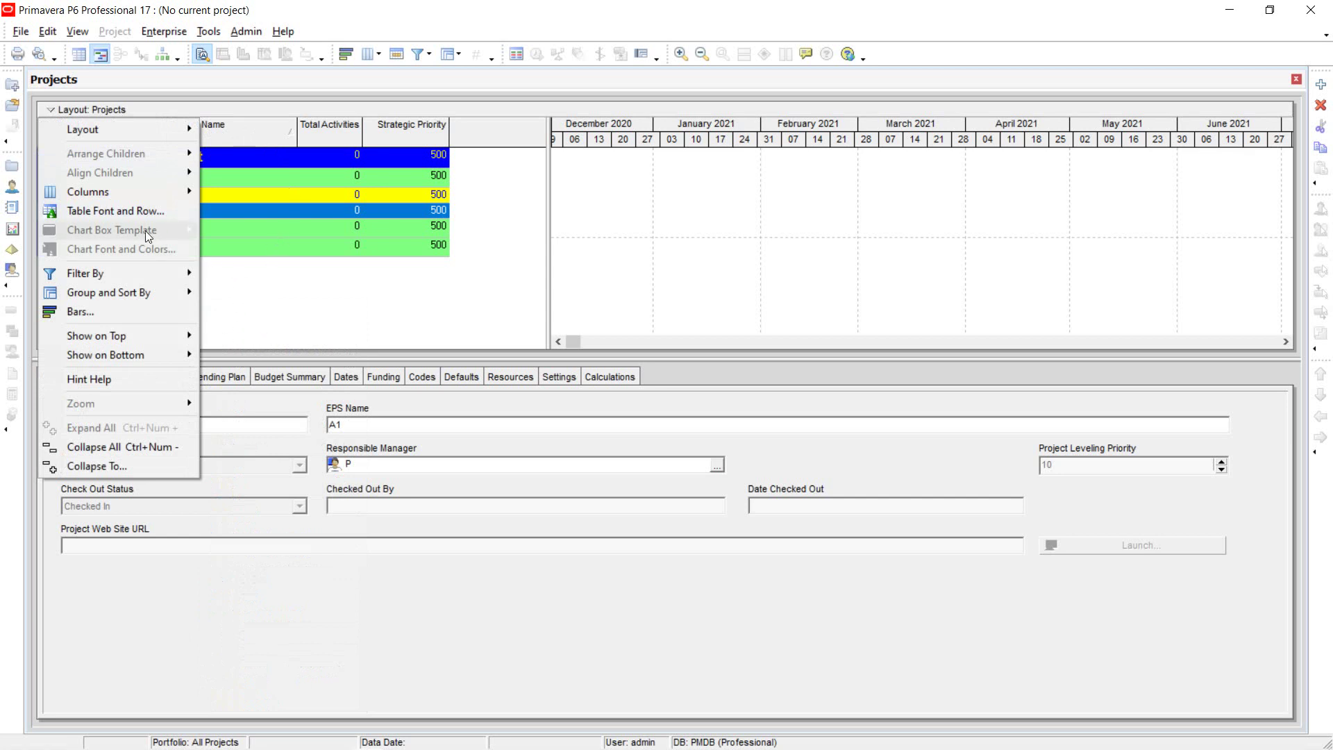
key(Escape)
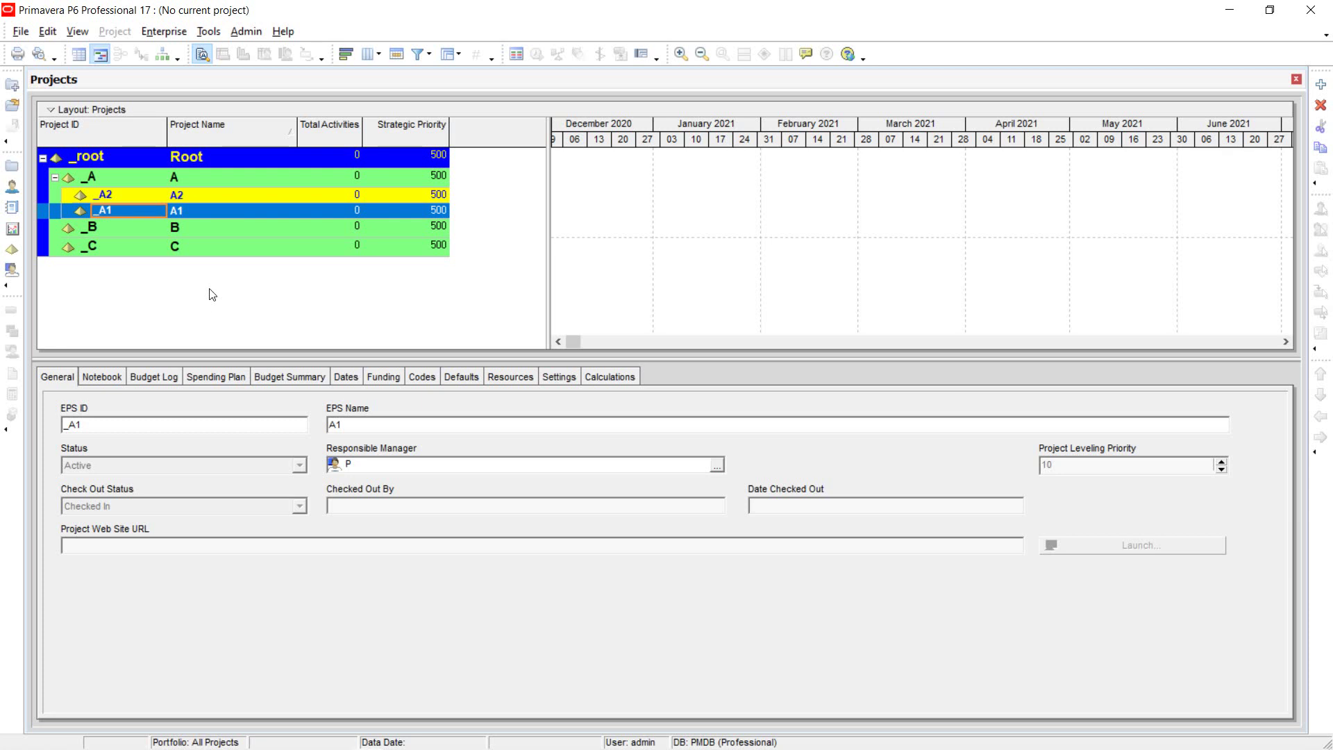
Display the project structure as a chart in the Projects view and zoom it to best fit
click(177, 59)
click(162, 54)
click(162, 54)
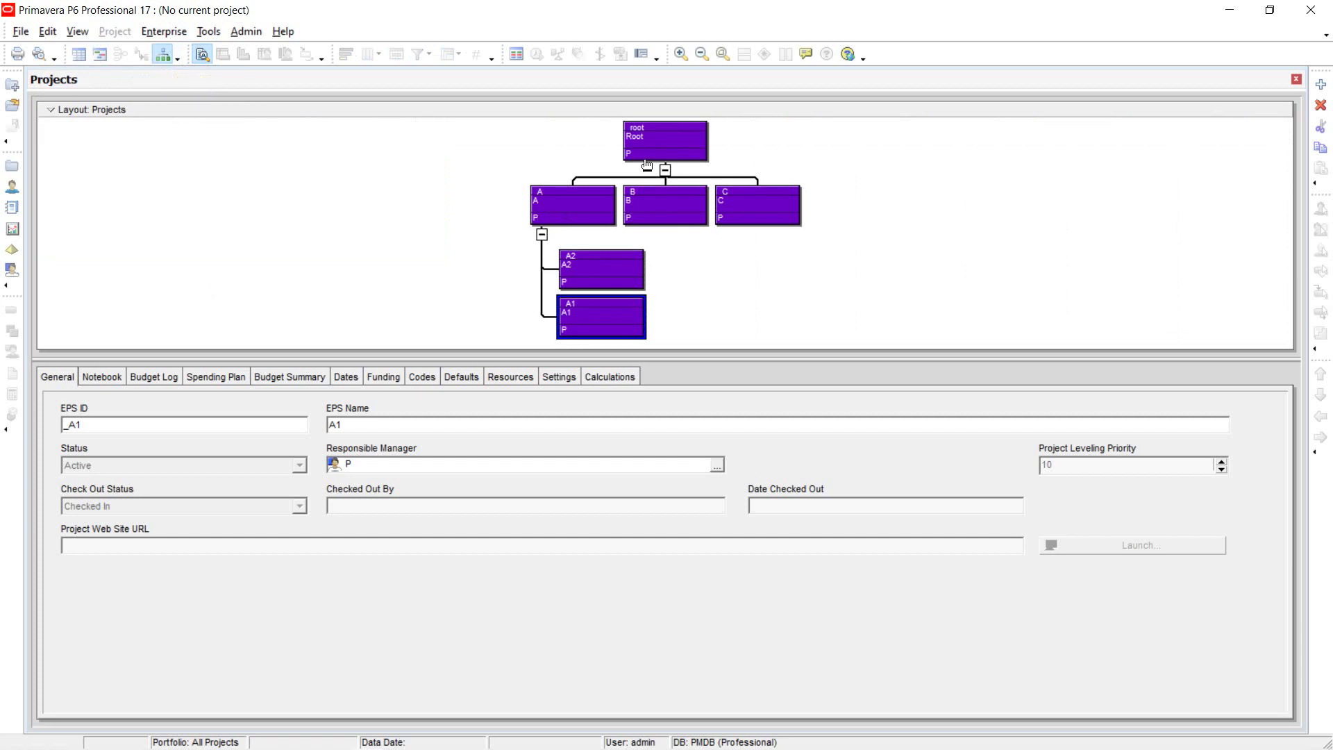
right_click(318, 154)
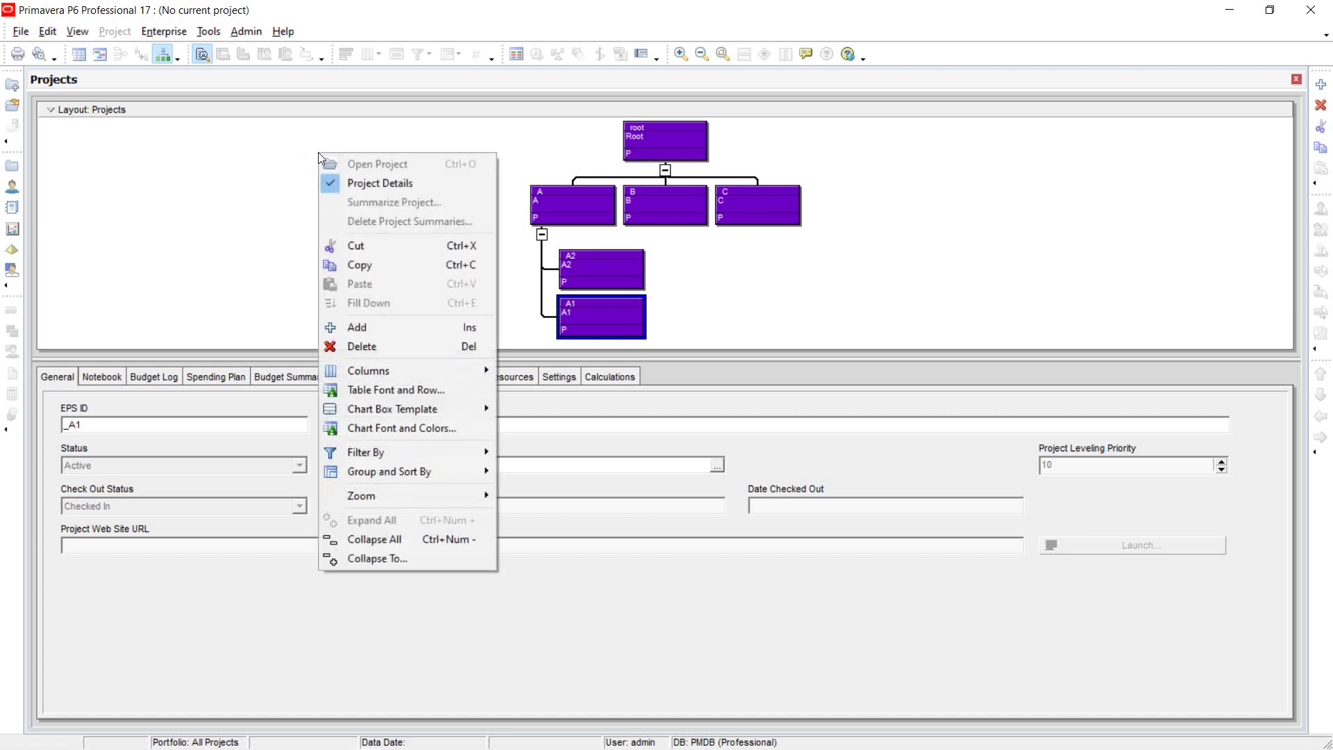
mouse_move(449, 497)
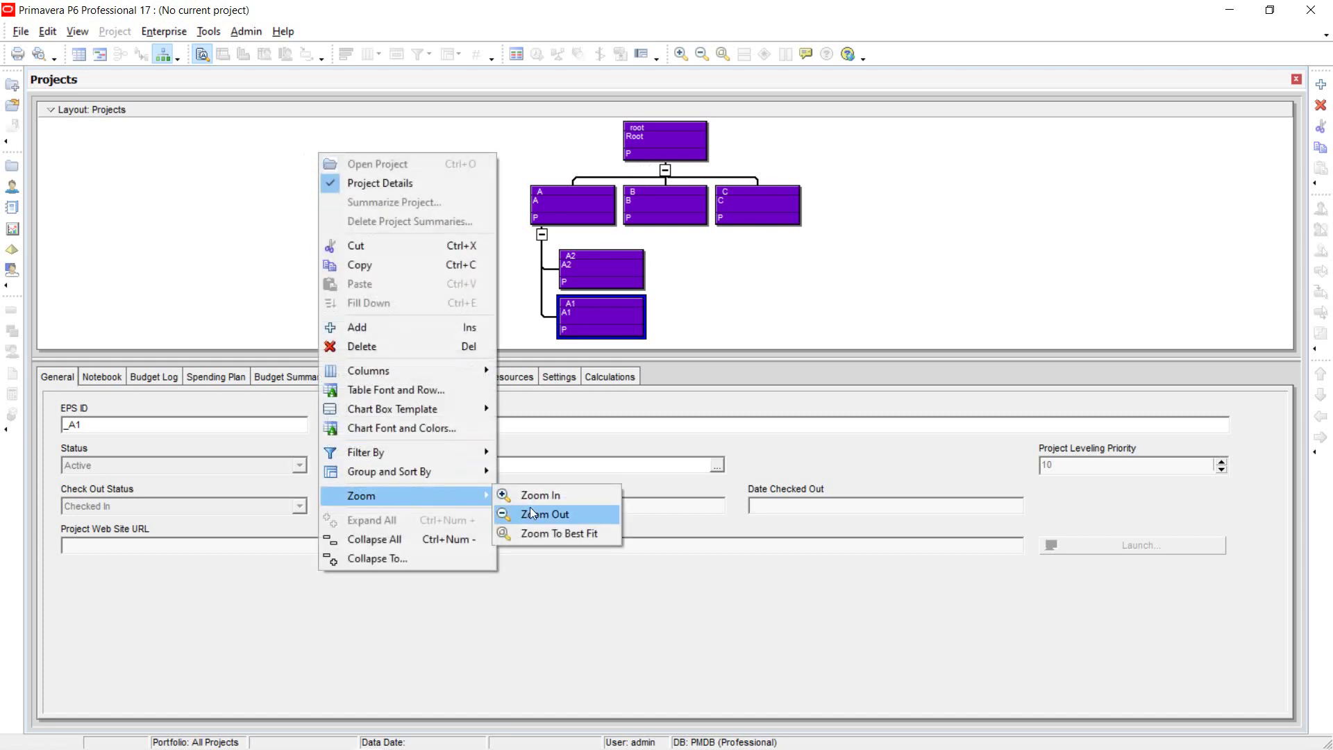
click(554, 532)
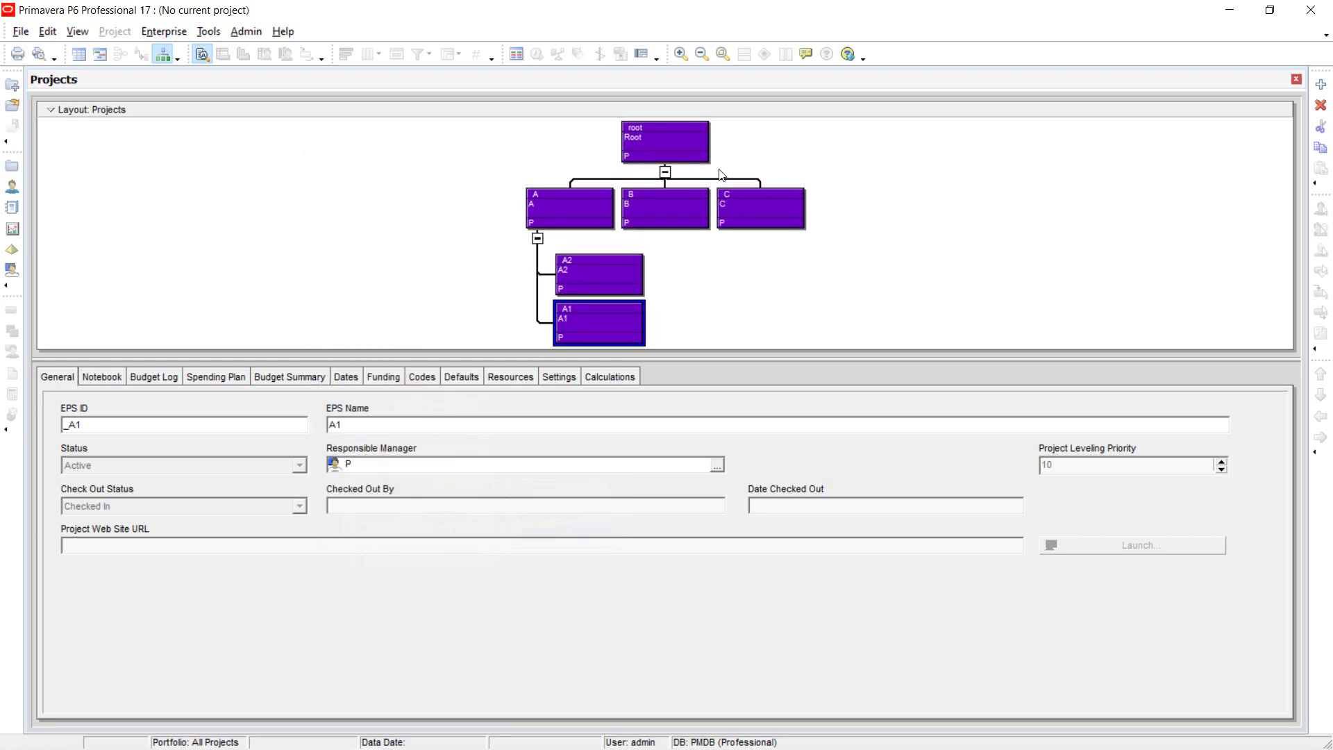